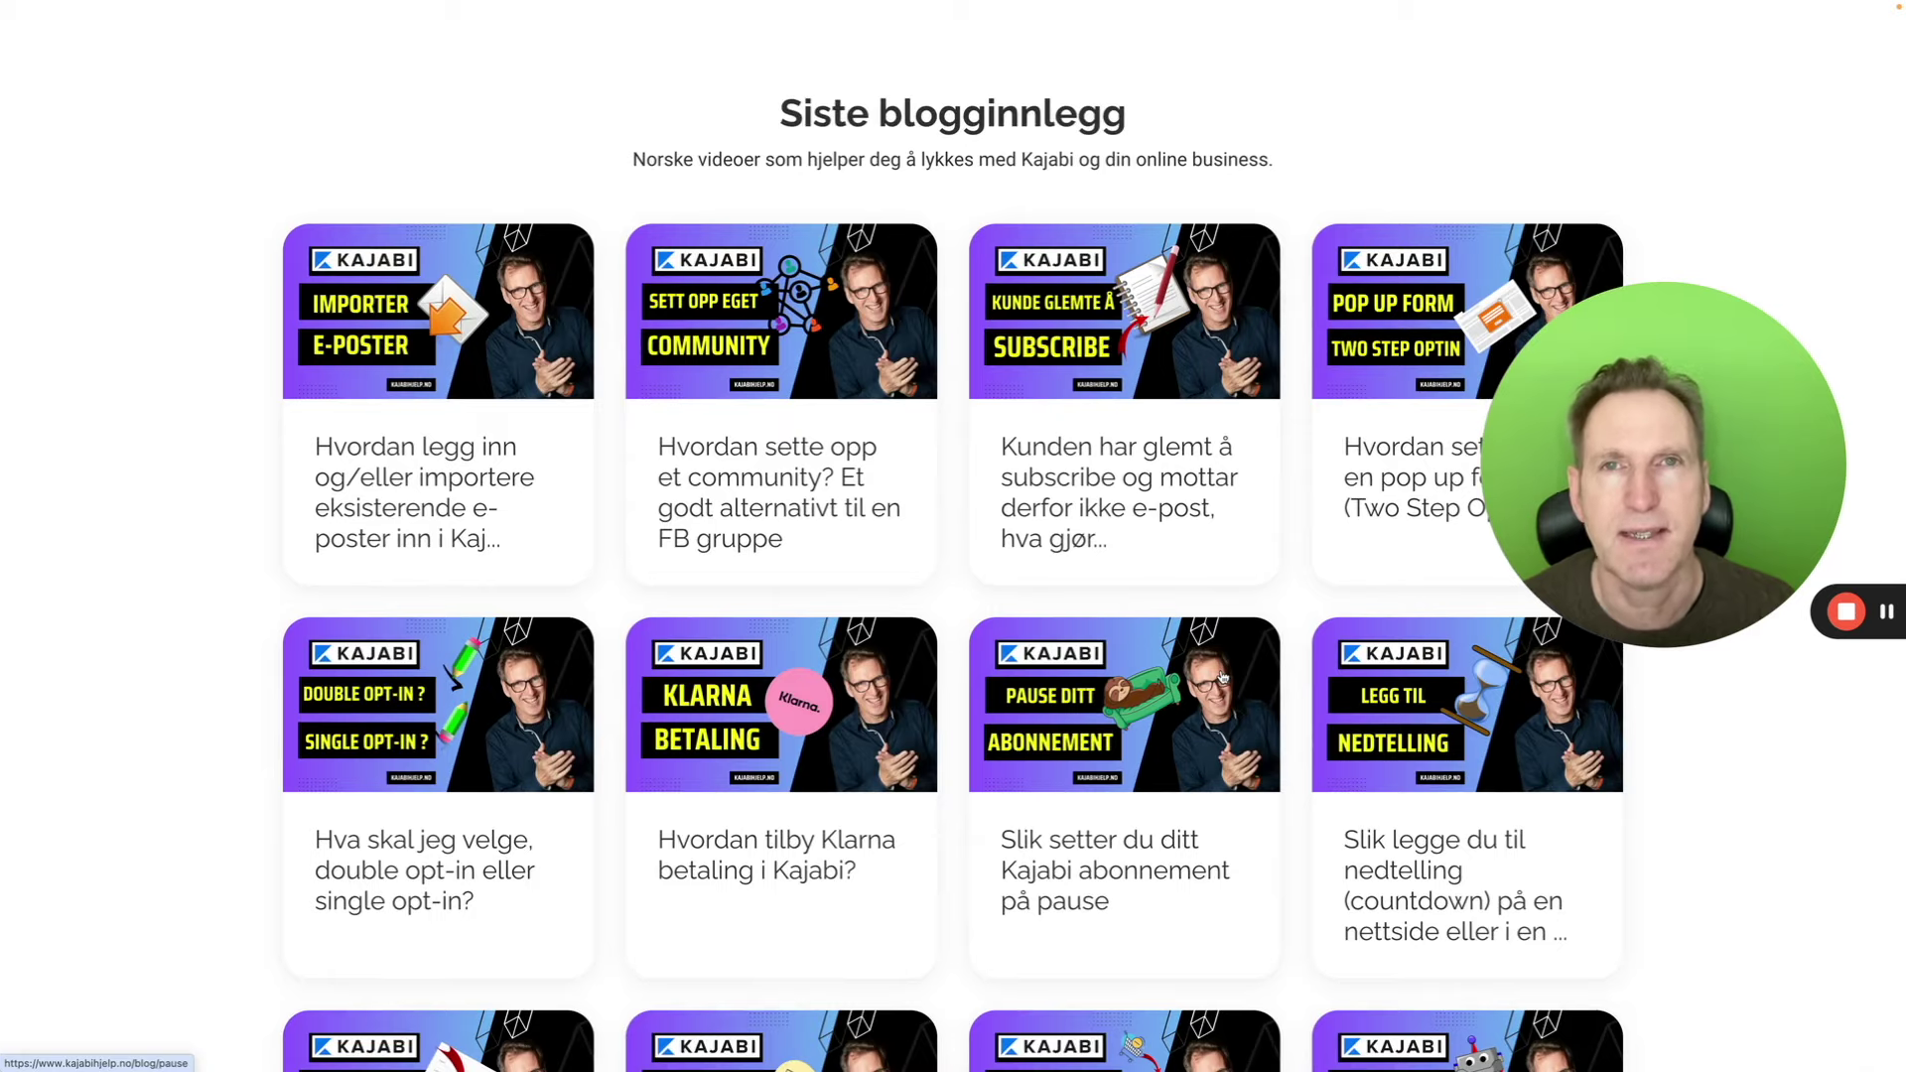
Step: Look through the latest blog posts on the Kajabi help site, including its full blog page with post cards and categories
scroll(1224, 678, "down", 8)
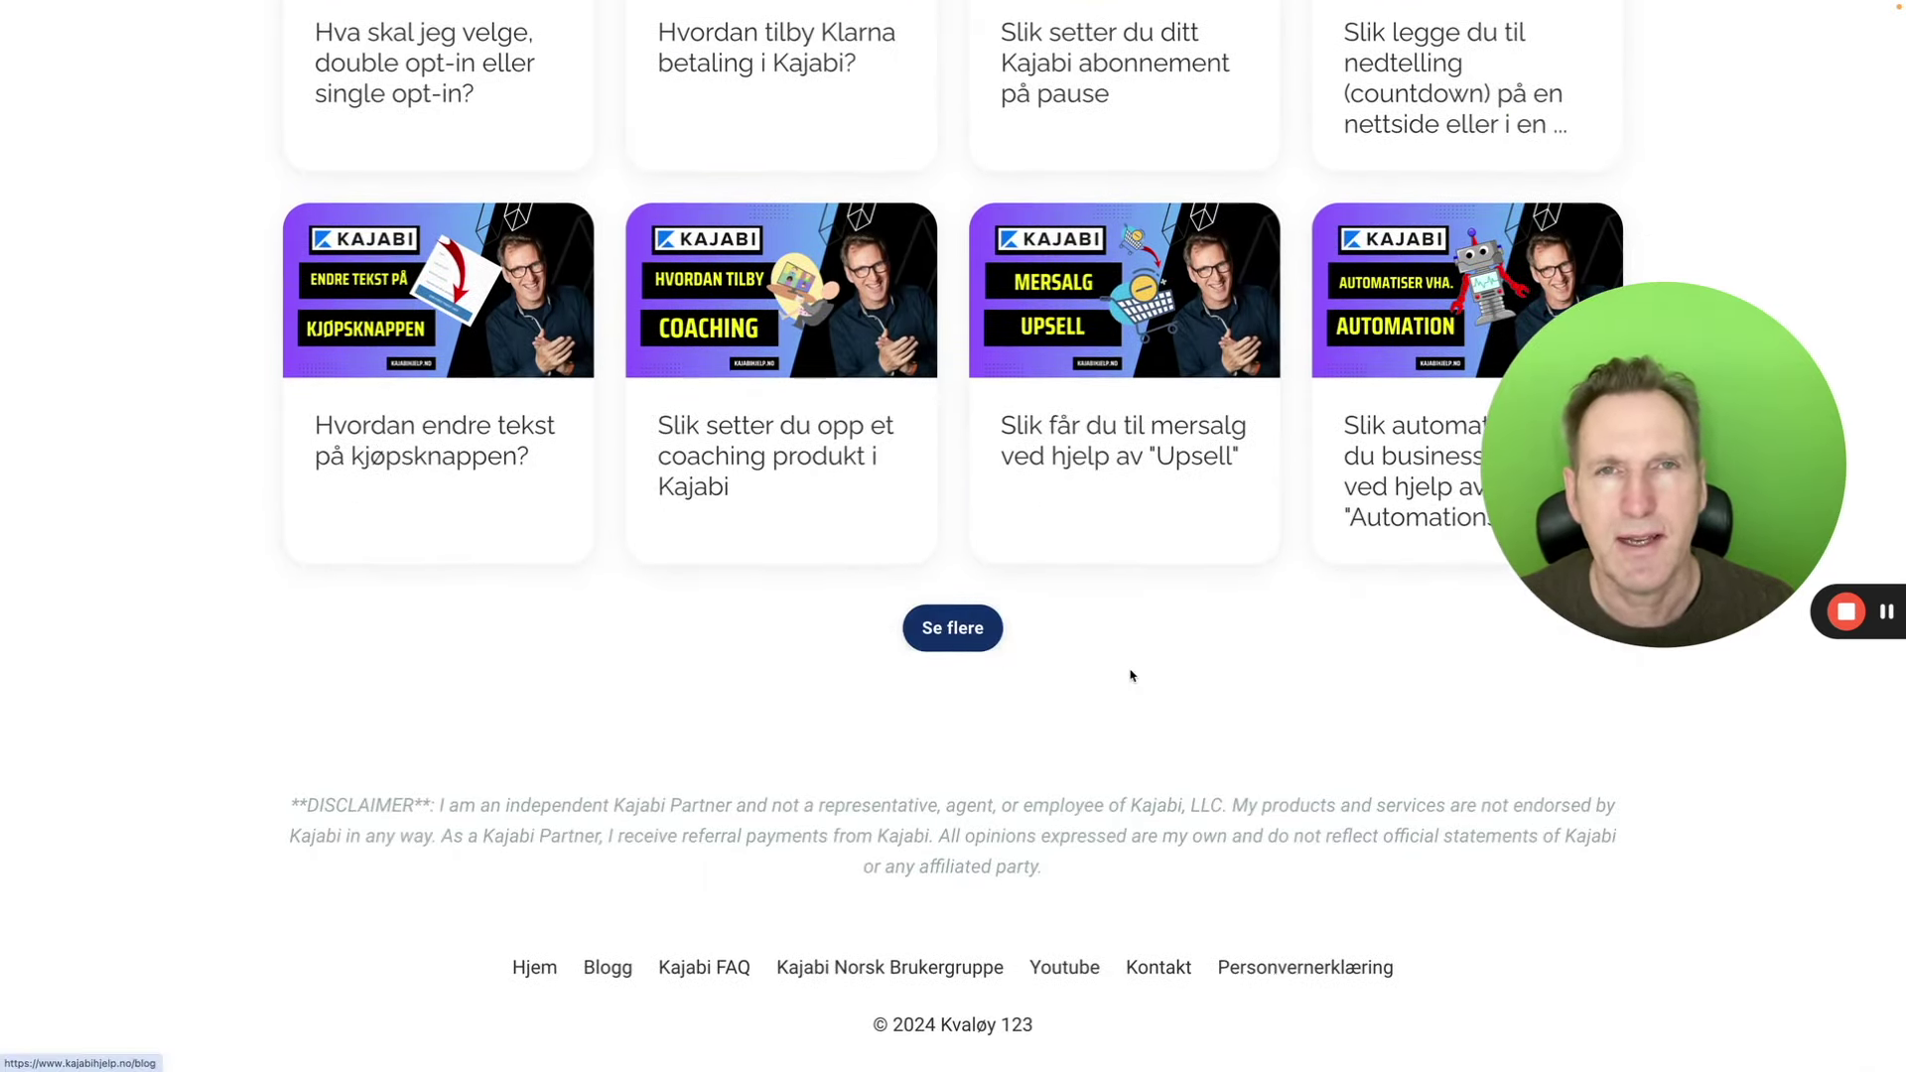
scroll(1132, 676, "up", 10)
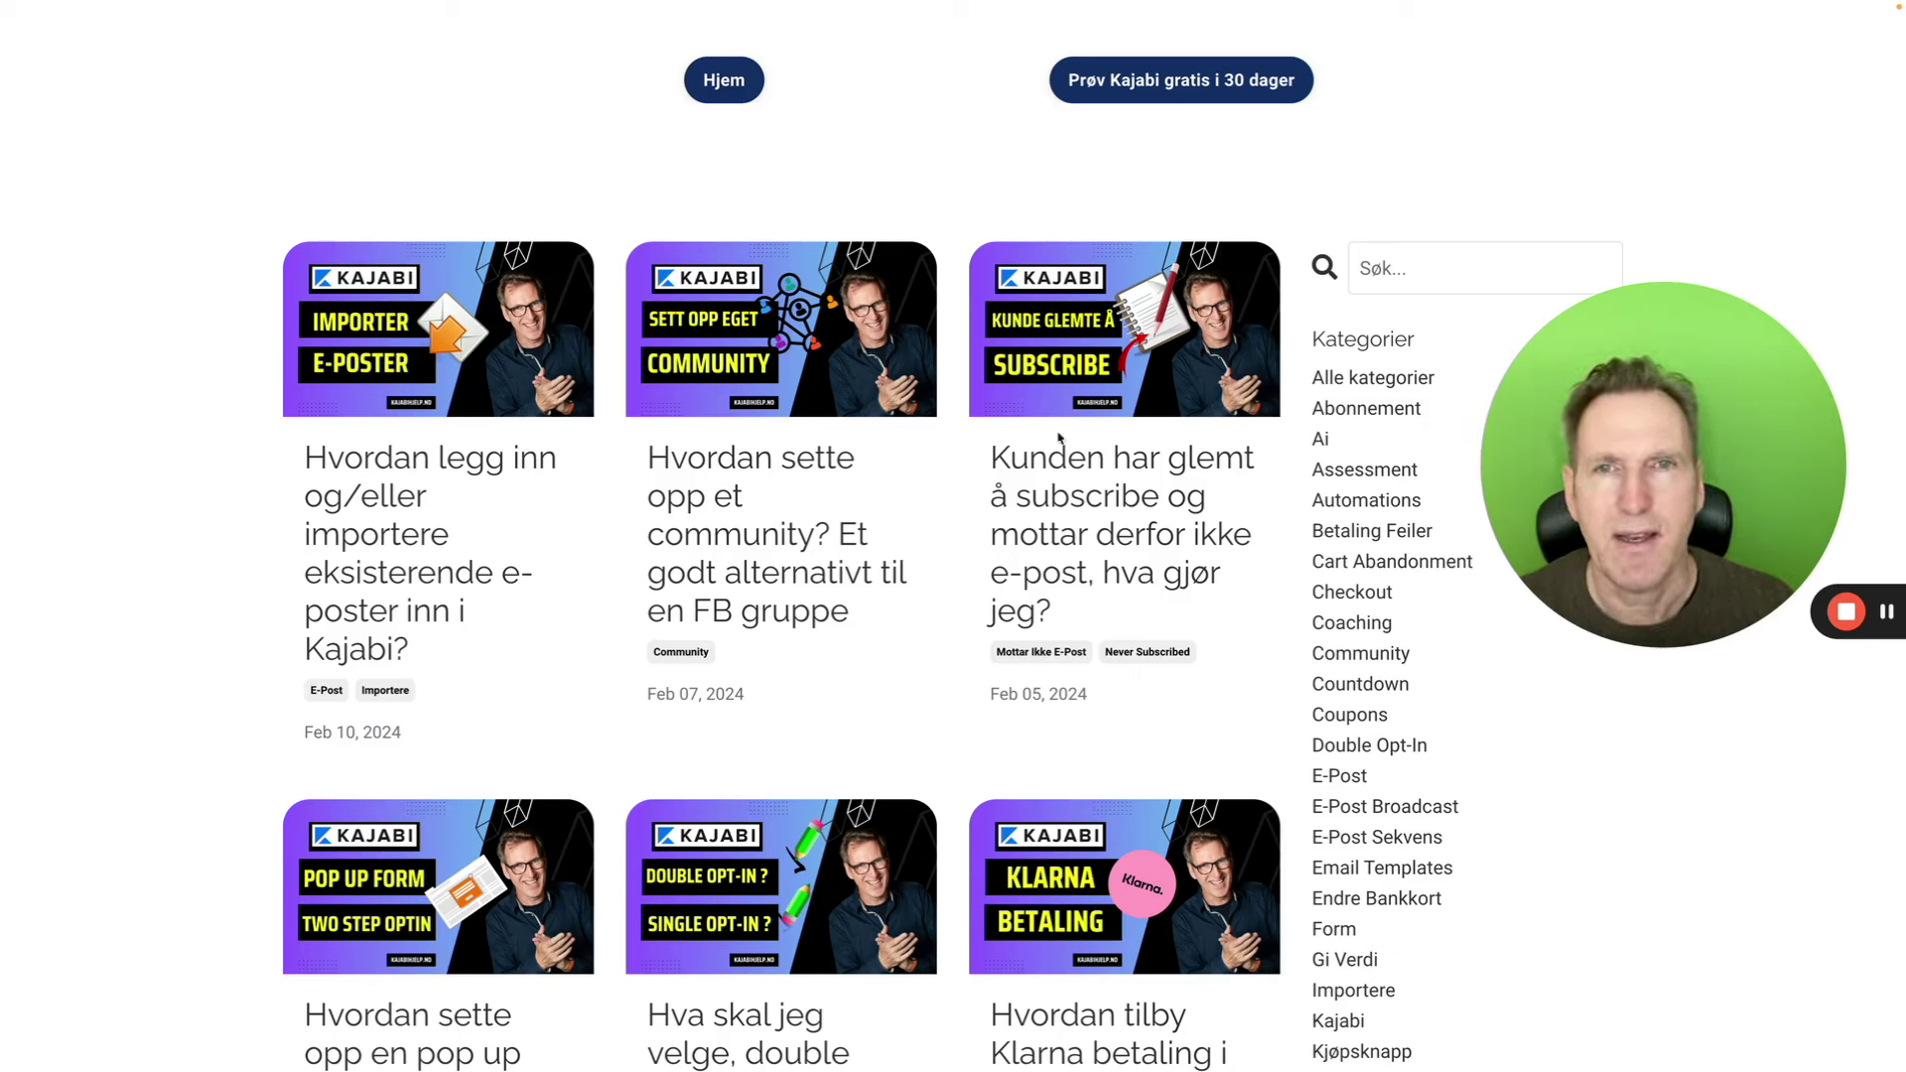
scroll(989, 677, "down", 1)
scroll(989, 678, "down", 5)
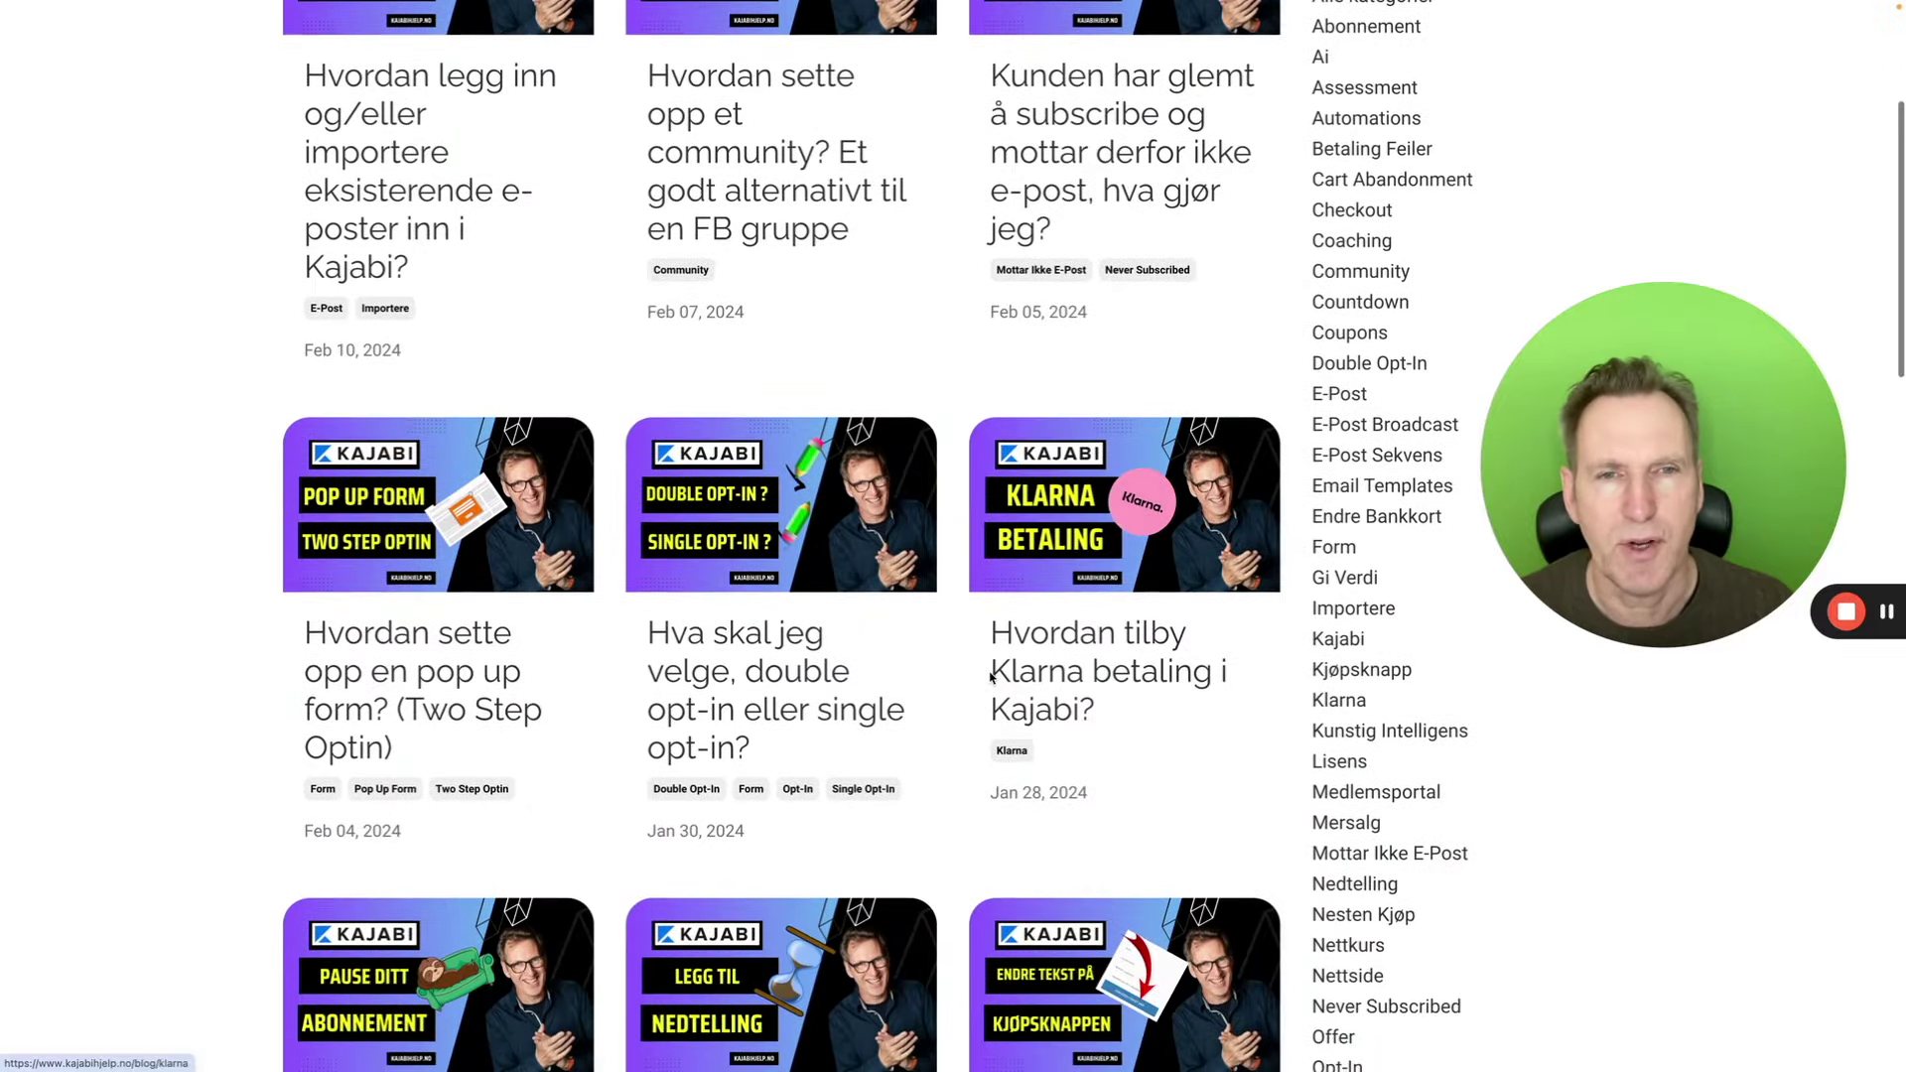
scroll(1346, 341, "up", 6)
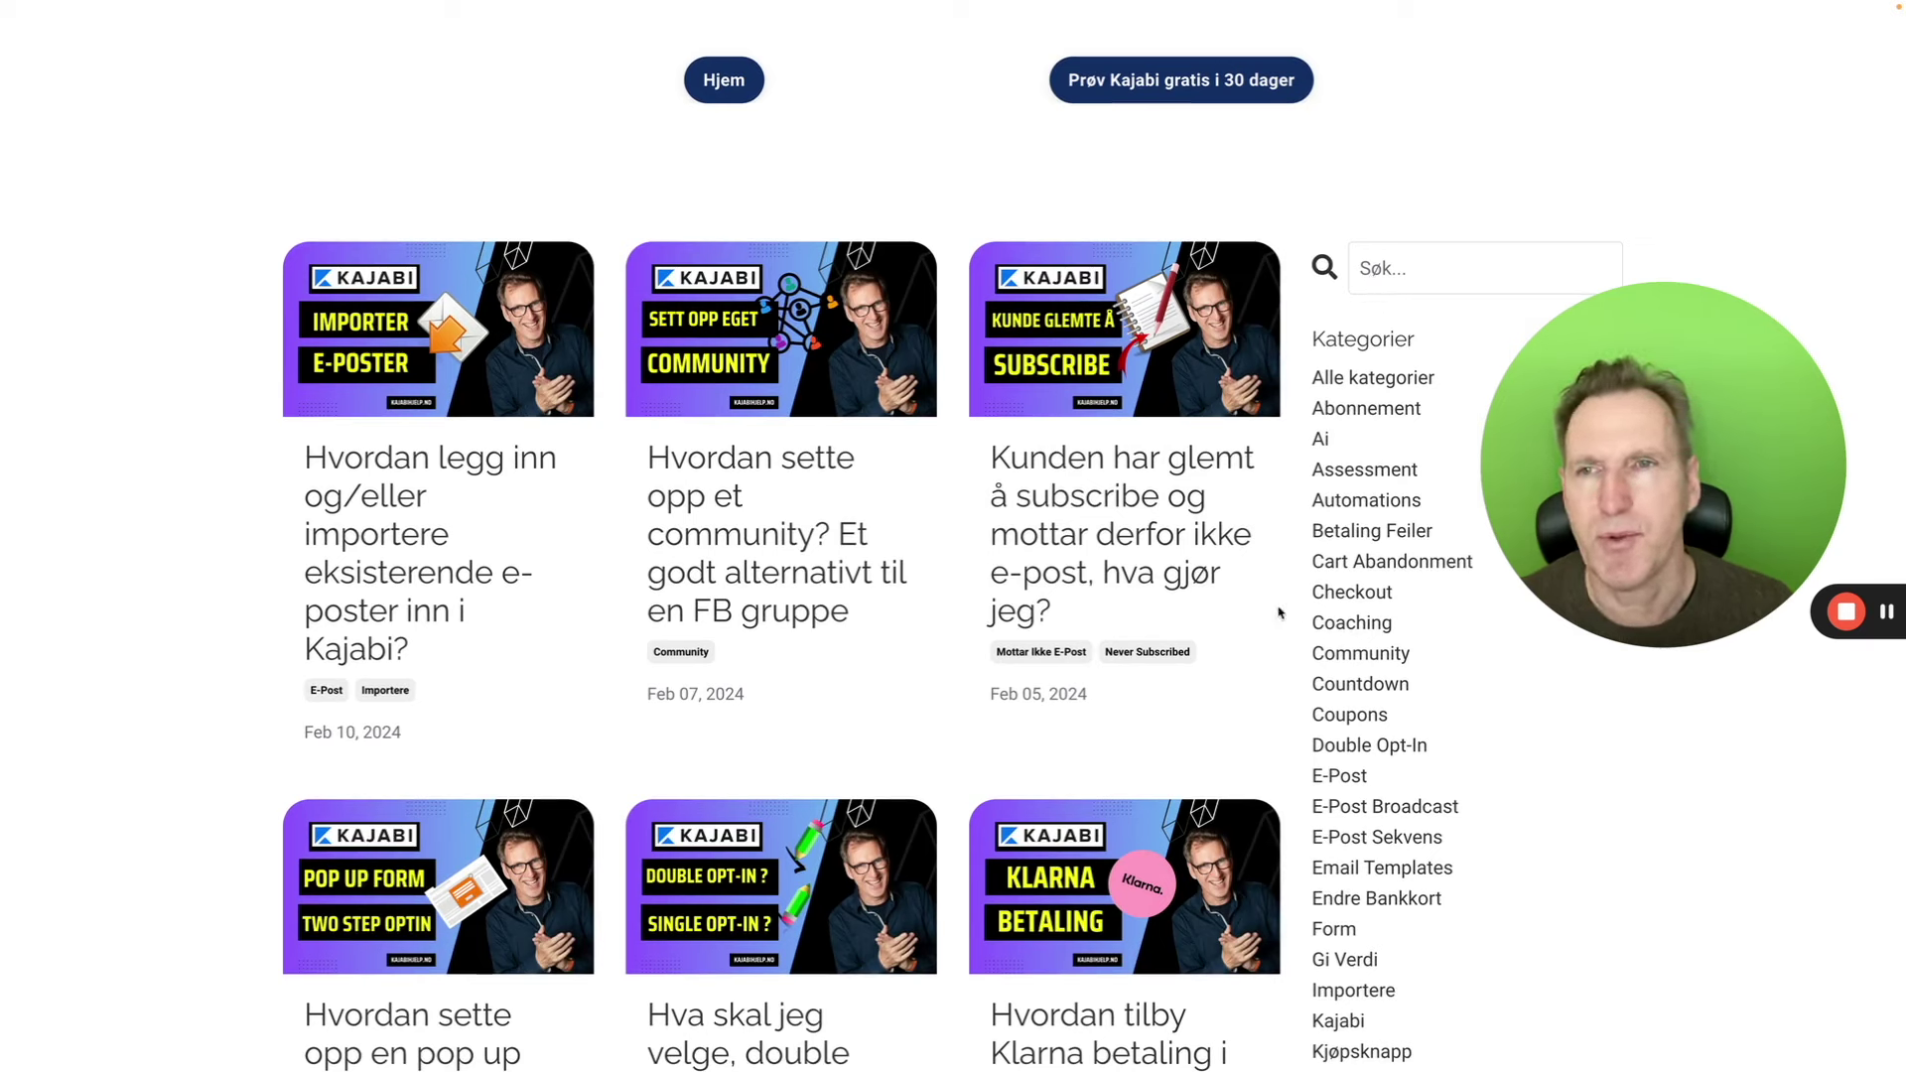
Step: Open the blog post about importing existing e-mails into Kajabi and examine its embedded videos, text and category list
left_click(500, 467)
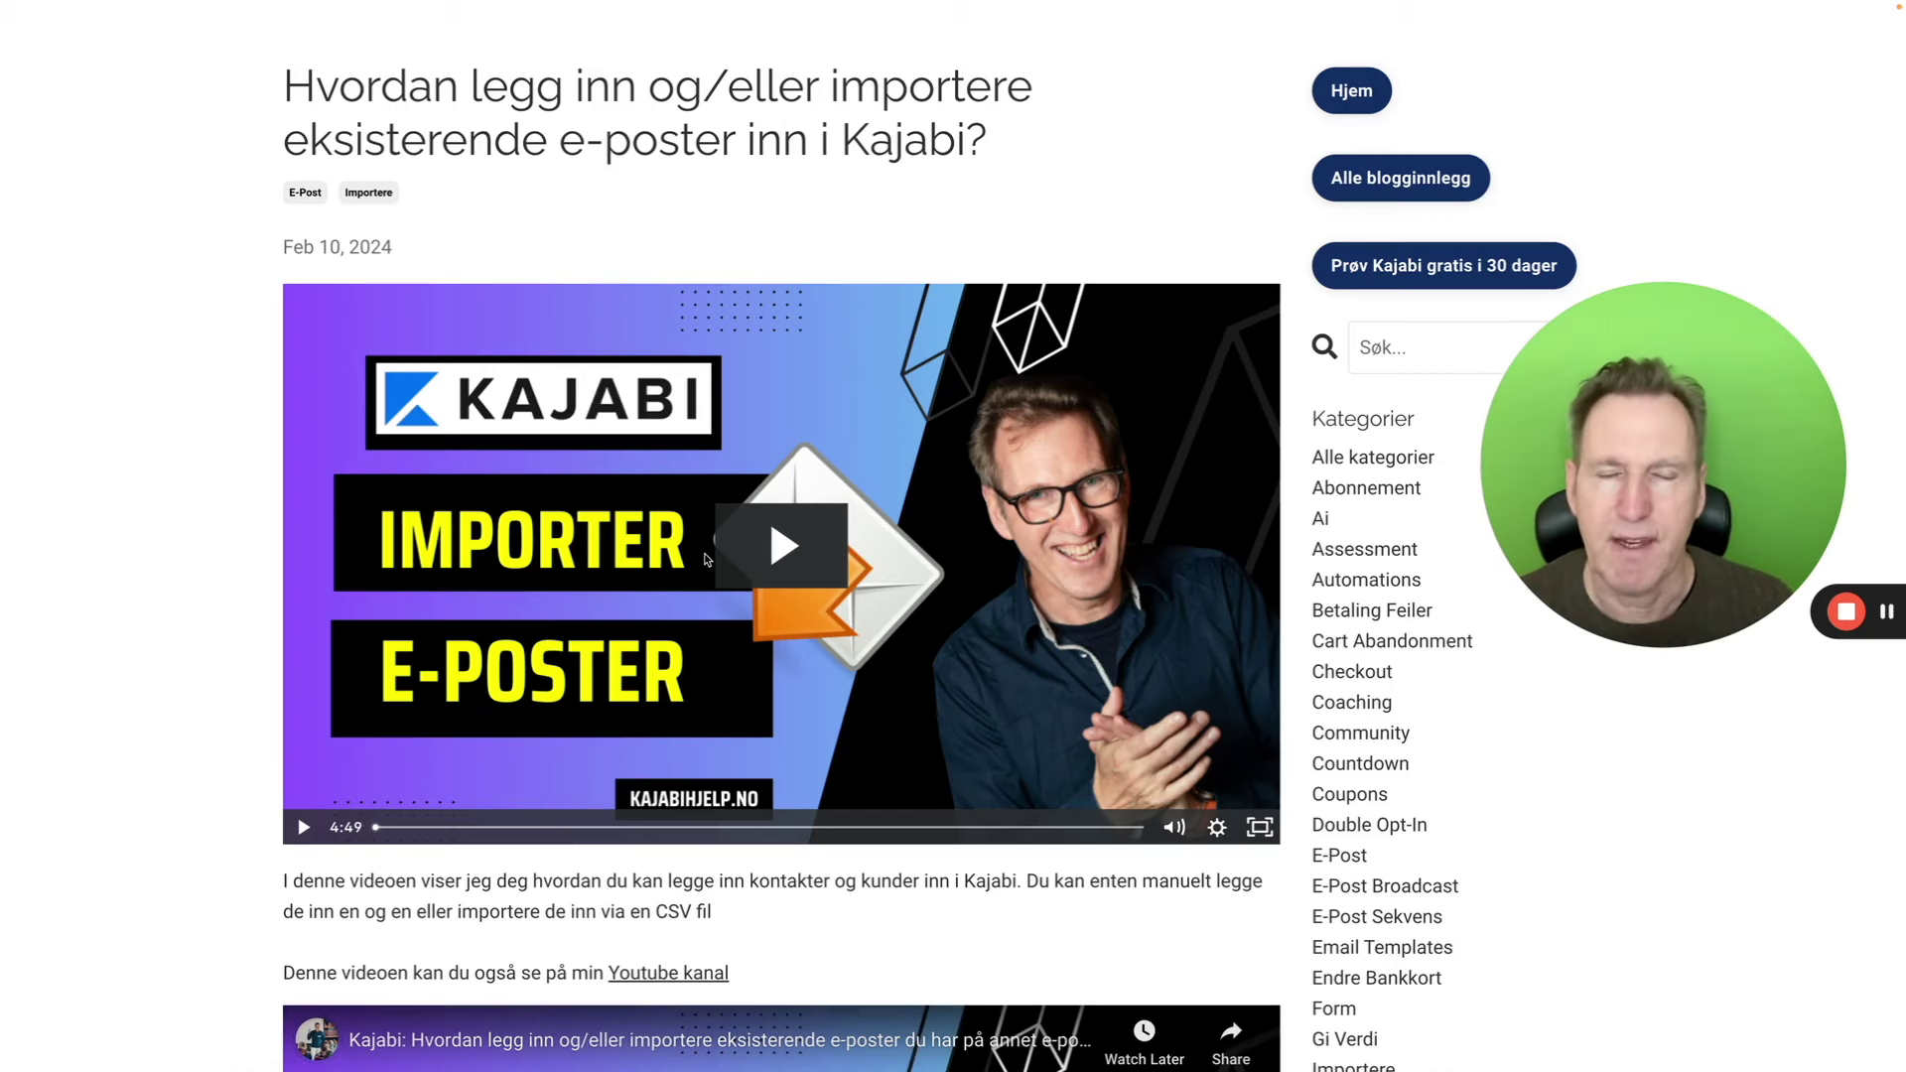
scroll(705, 559, "down", 5)
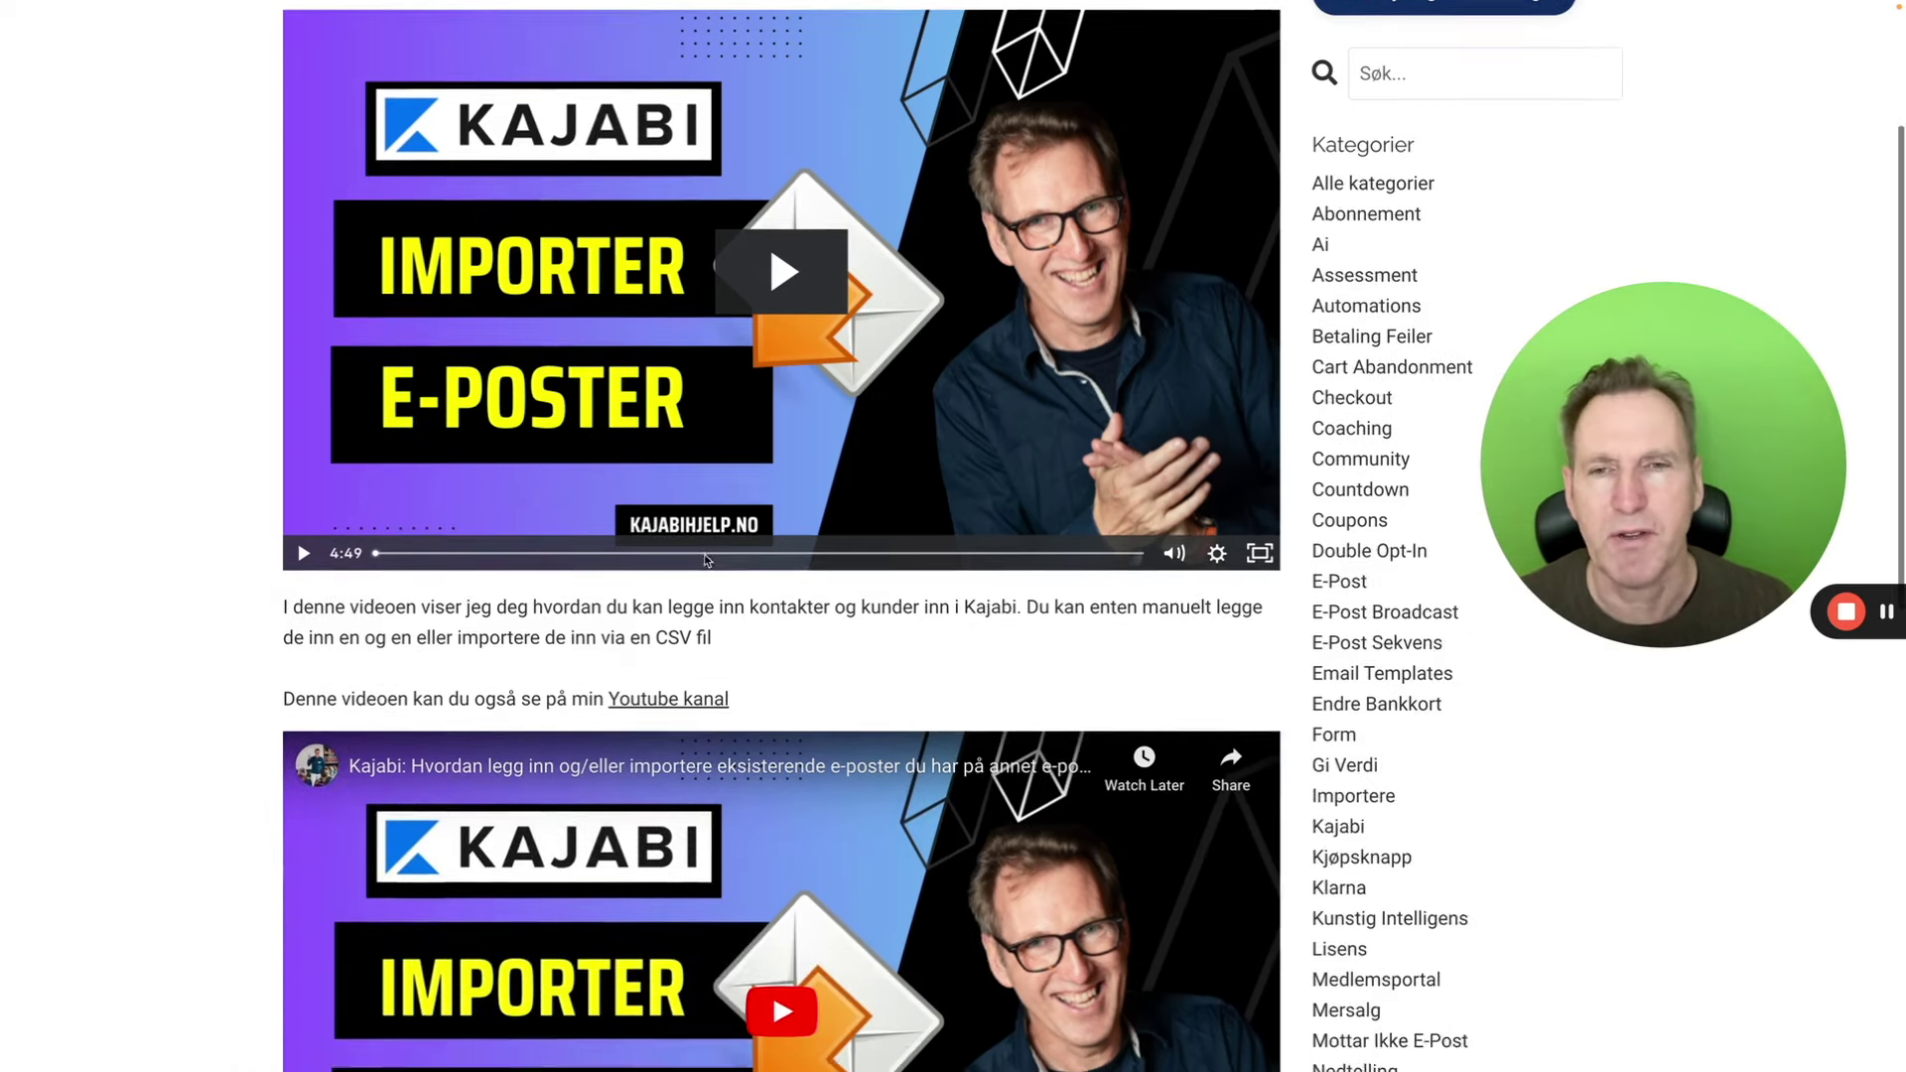
scroll(704, 554, "down", 1)
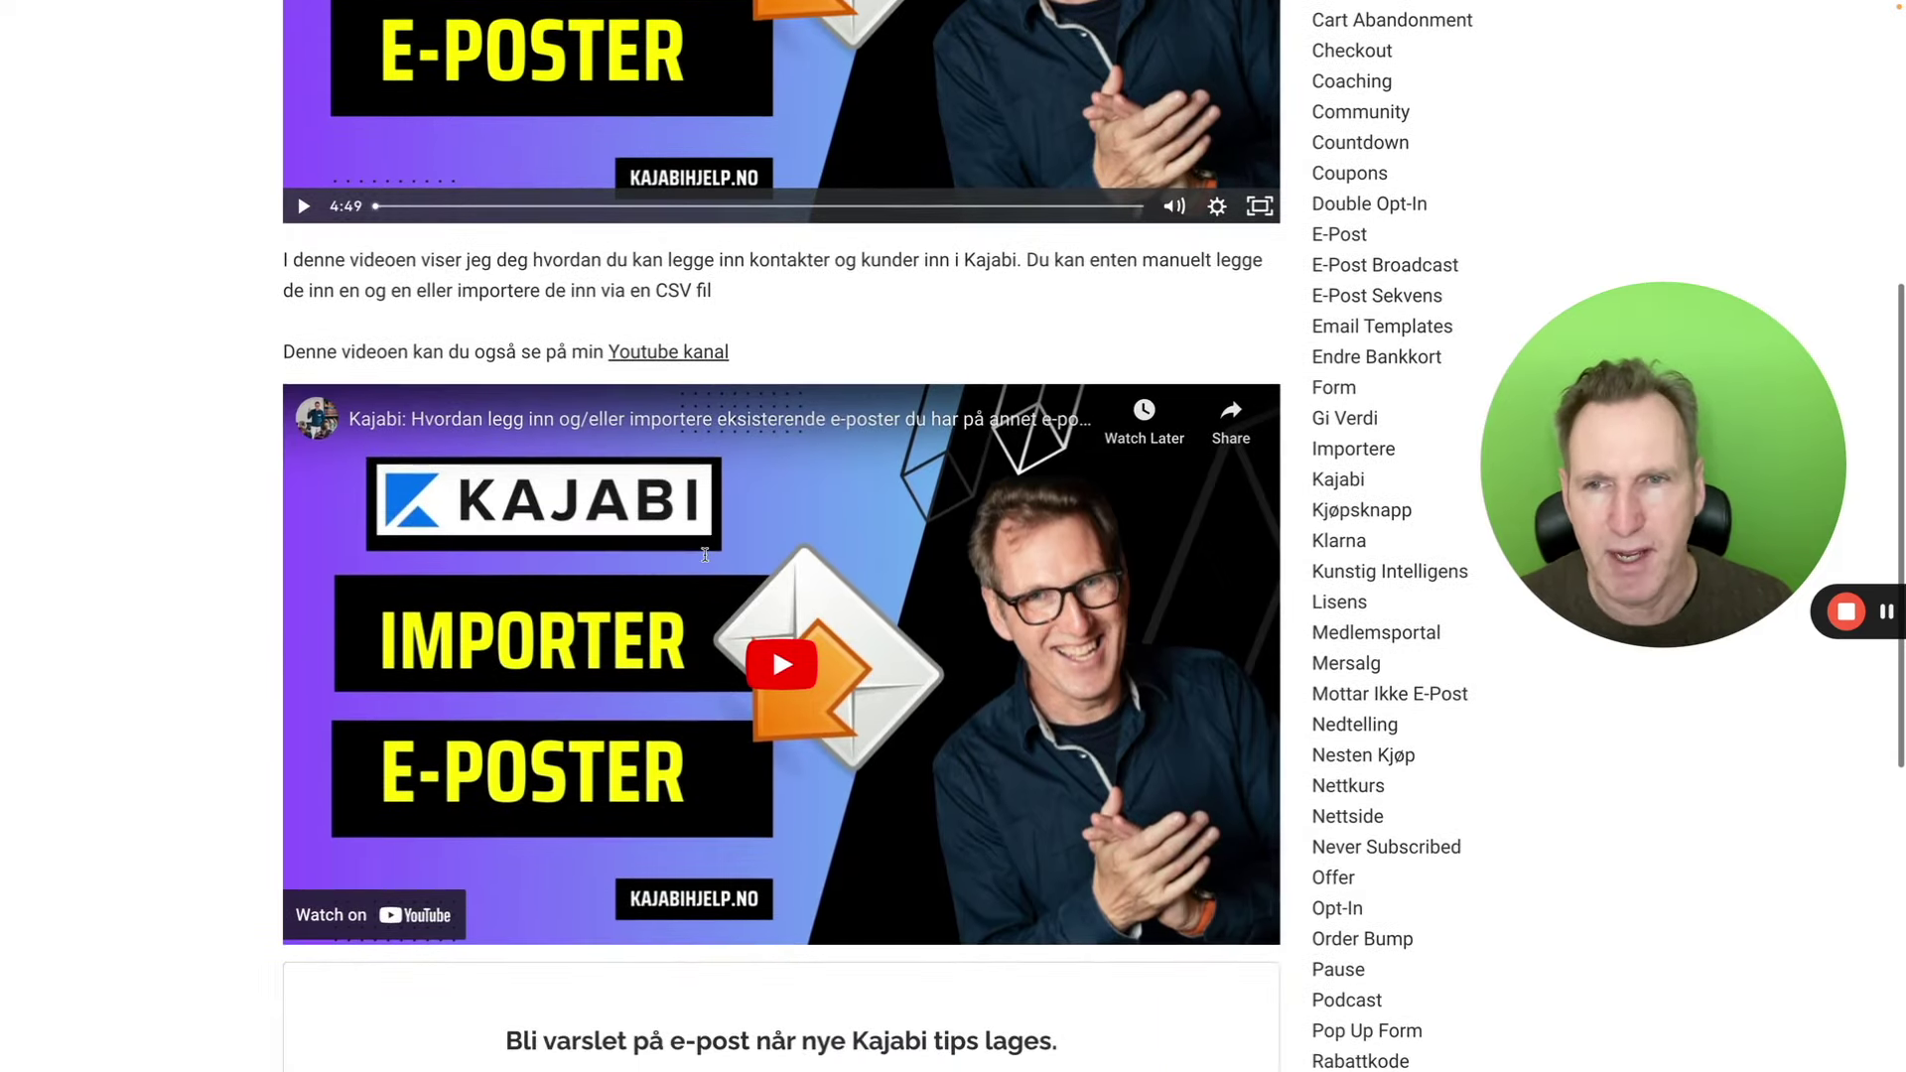
scroll(705, 556, "down", 1)
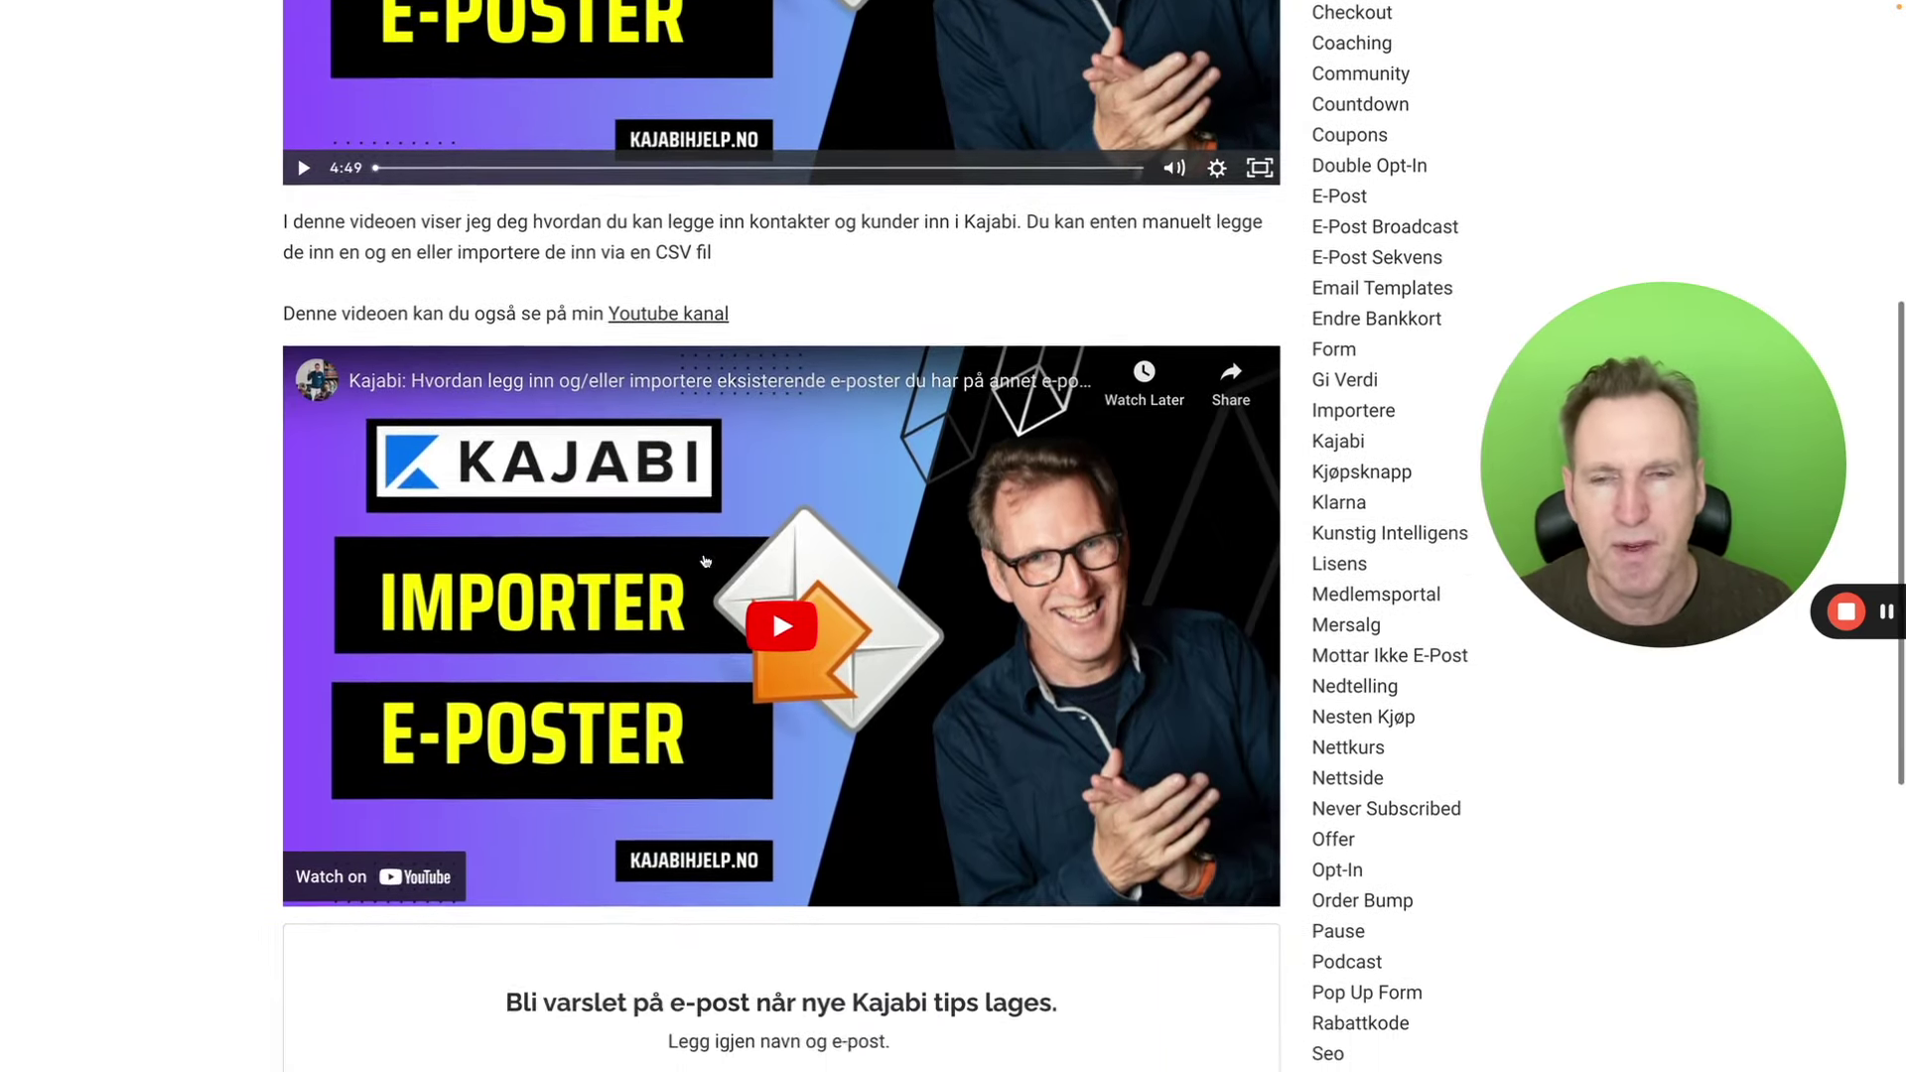
scroll(705, 561, "up", 7)
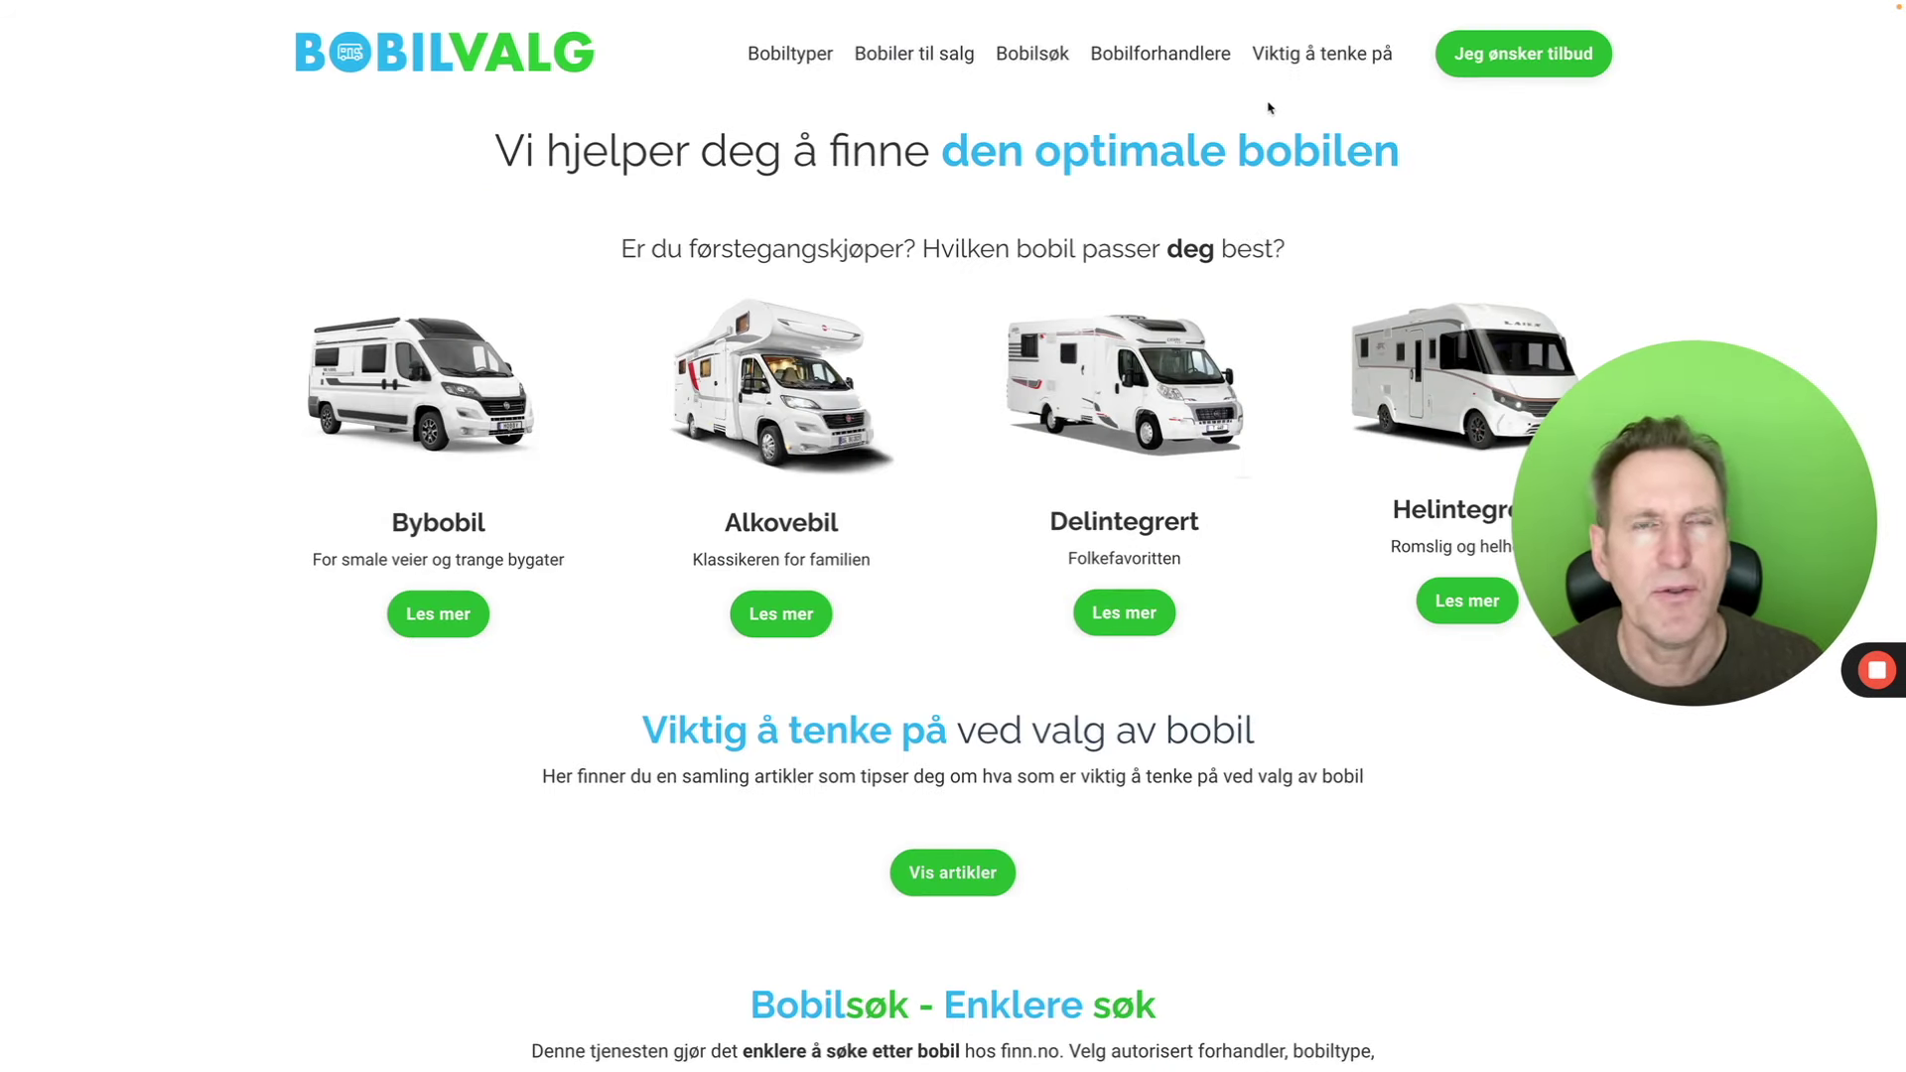
Step: Open the "Viktig å tenke på" page of the Bobilvalg site and look over its article cards
left_click(1309, 61)
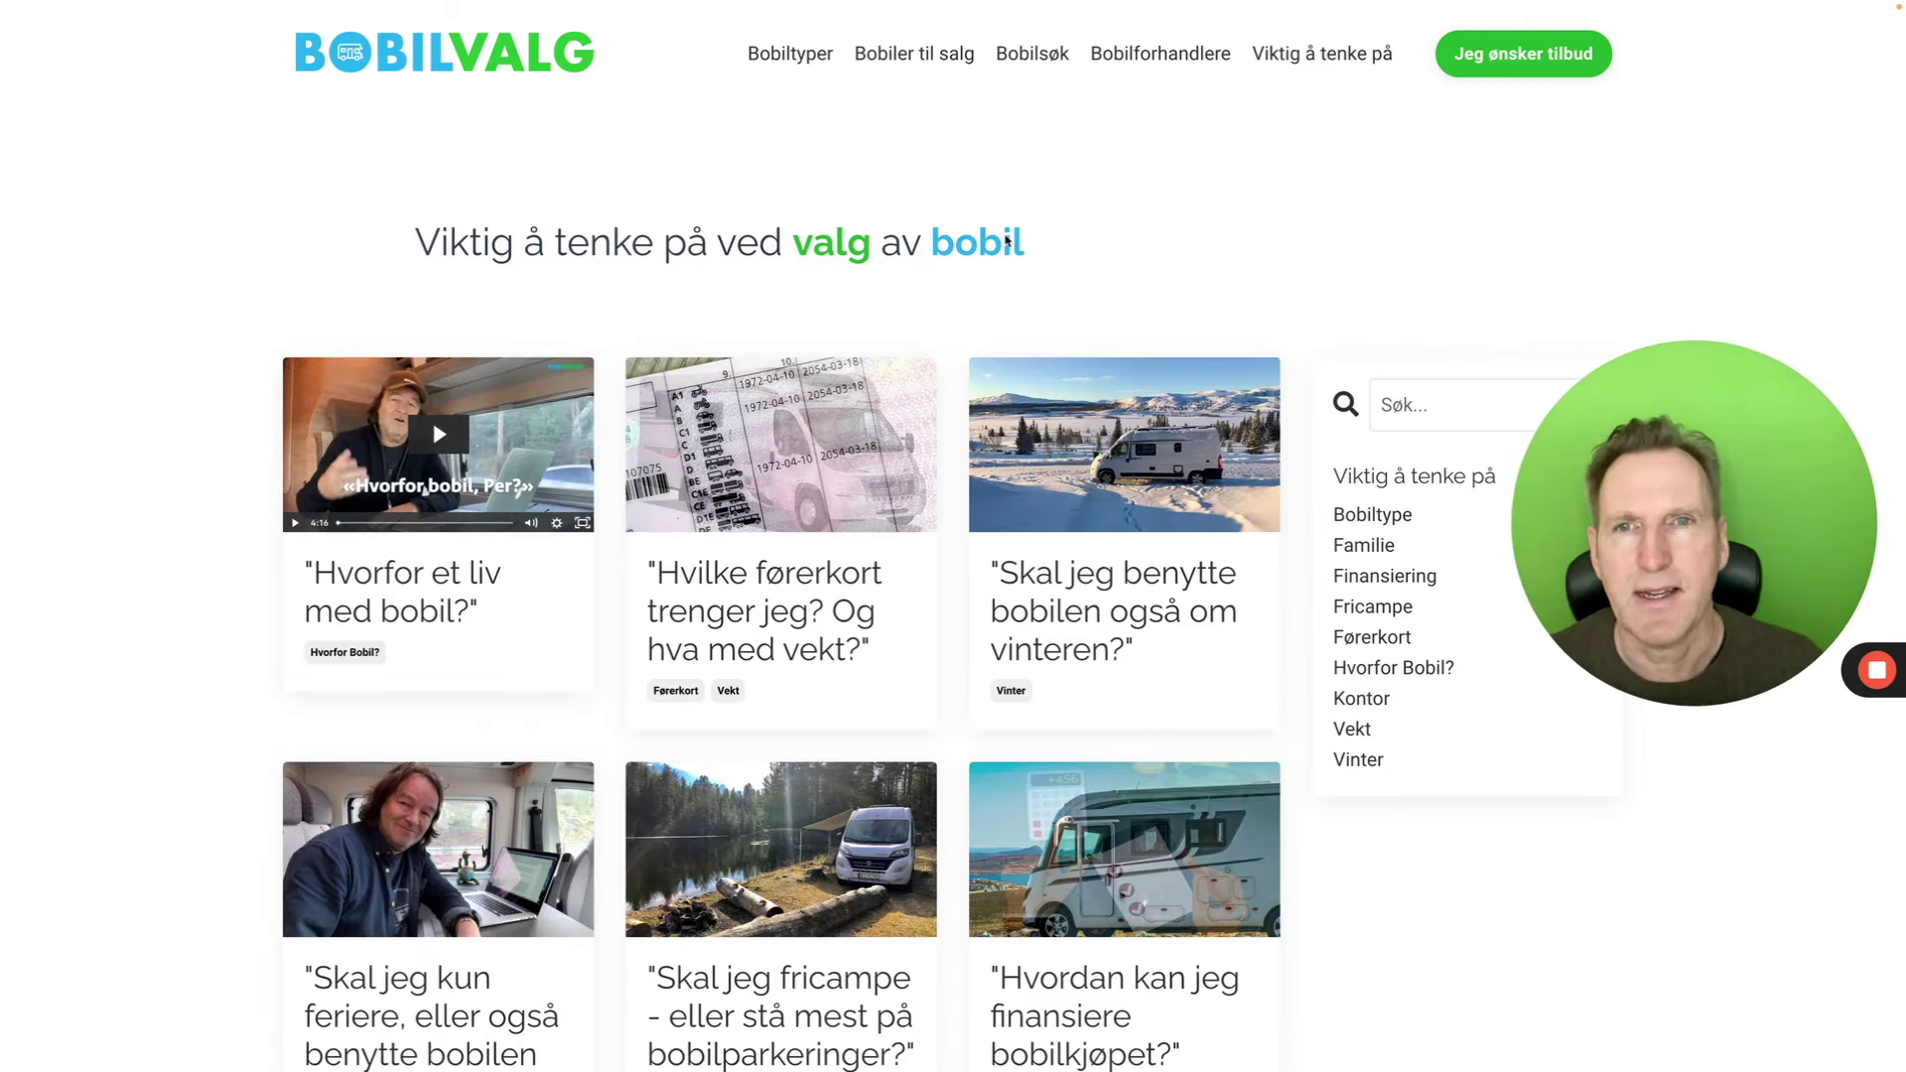
scroll(929, 365, "down", 3)
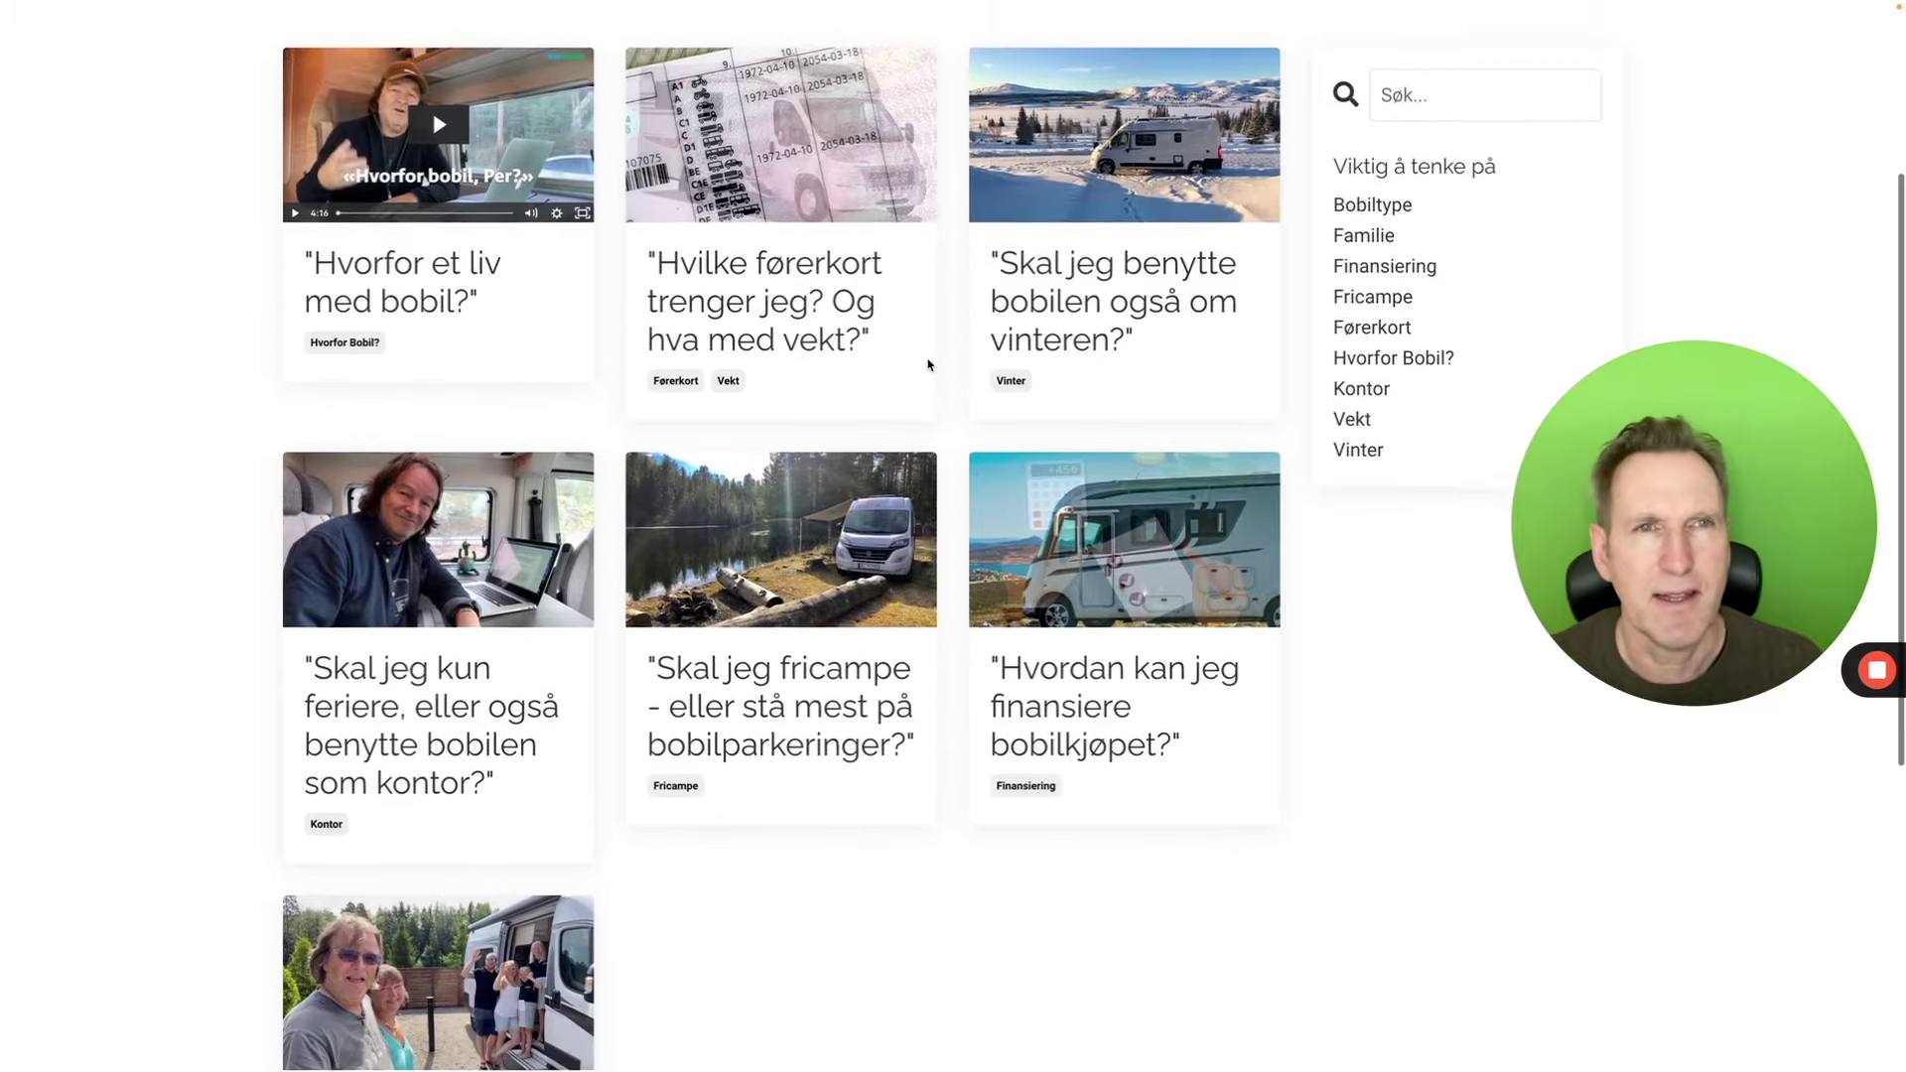
scroll(930, 363, "up", 2)
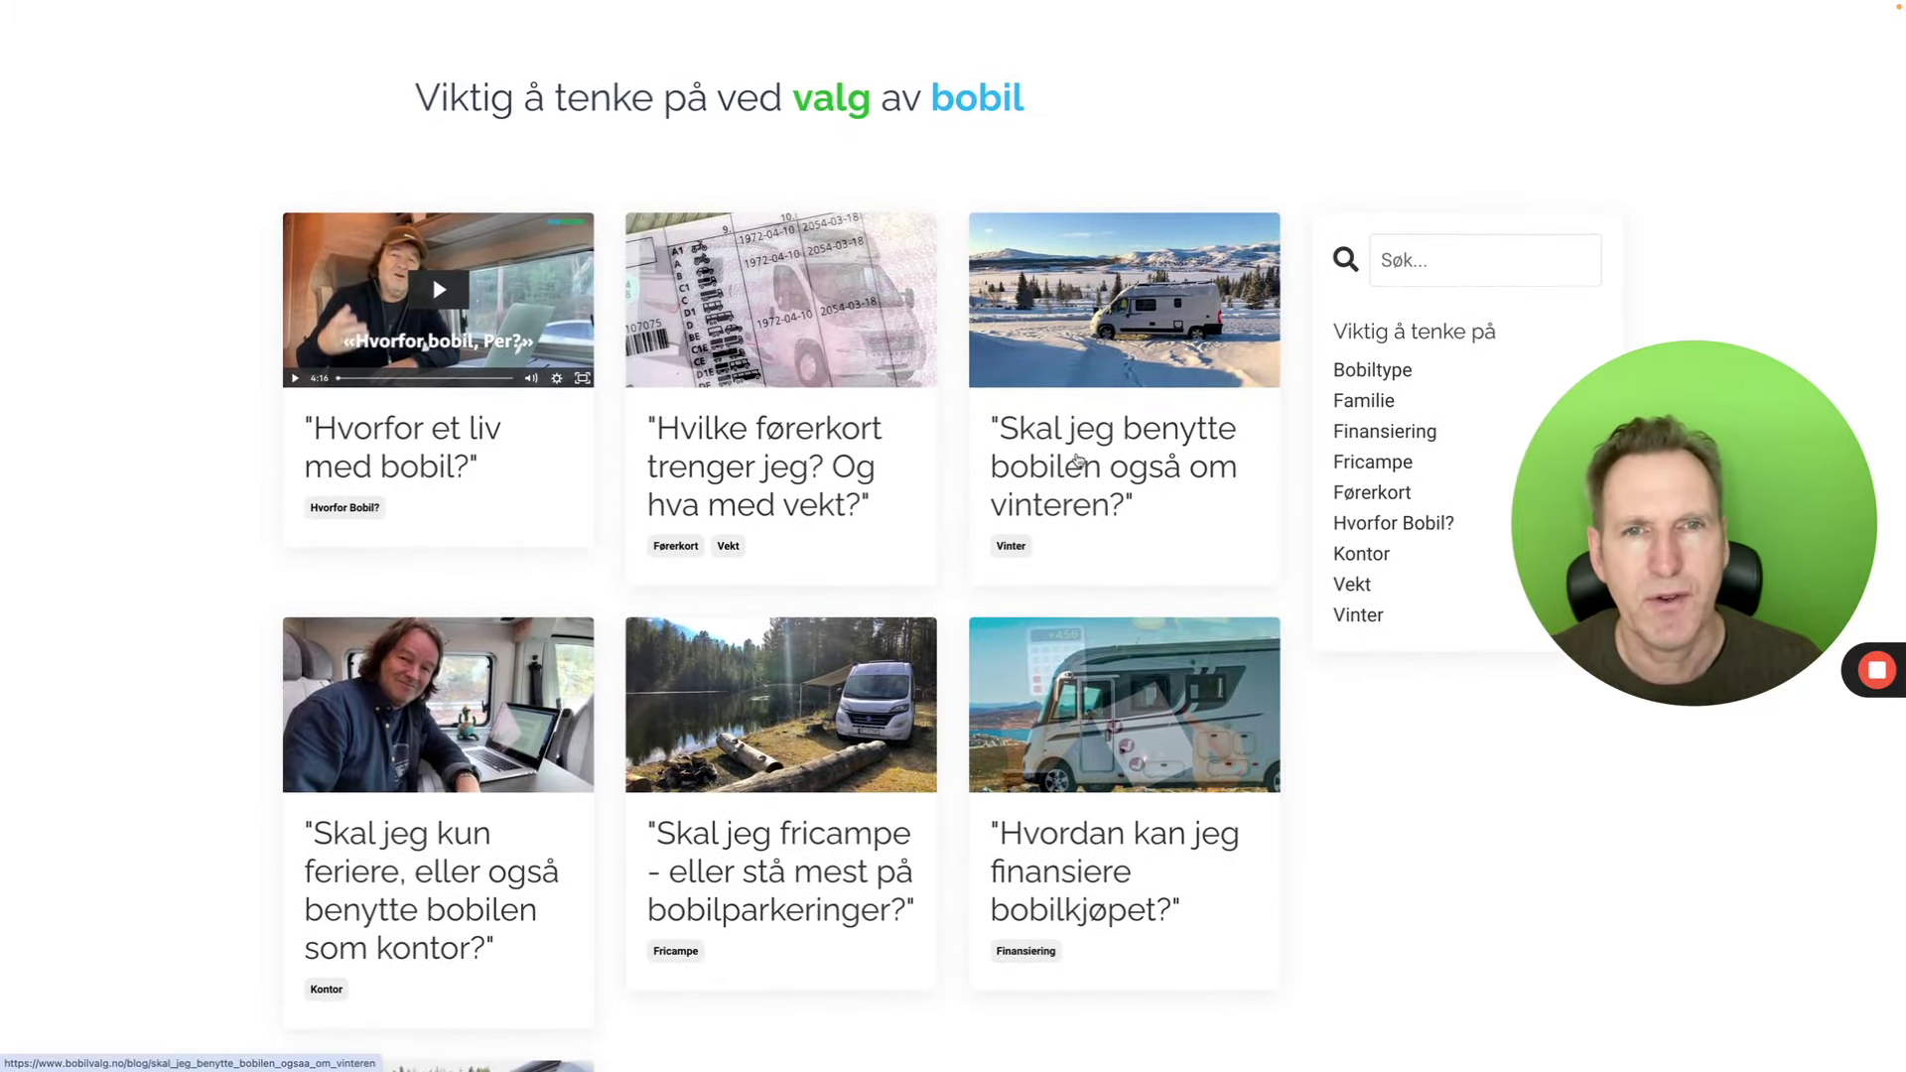
Step: Open the article "Skal jeg benytte bobilen også om vinteren?" and examine its image and text layout
left_click(1077, 459)
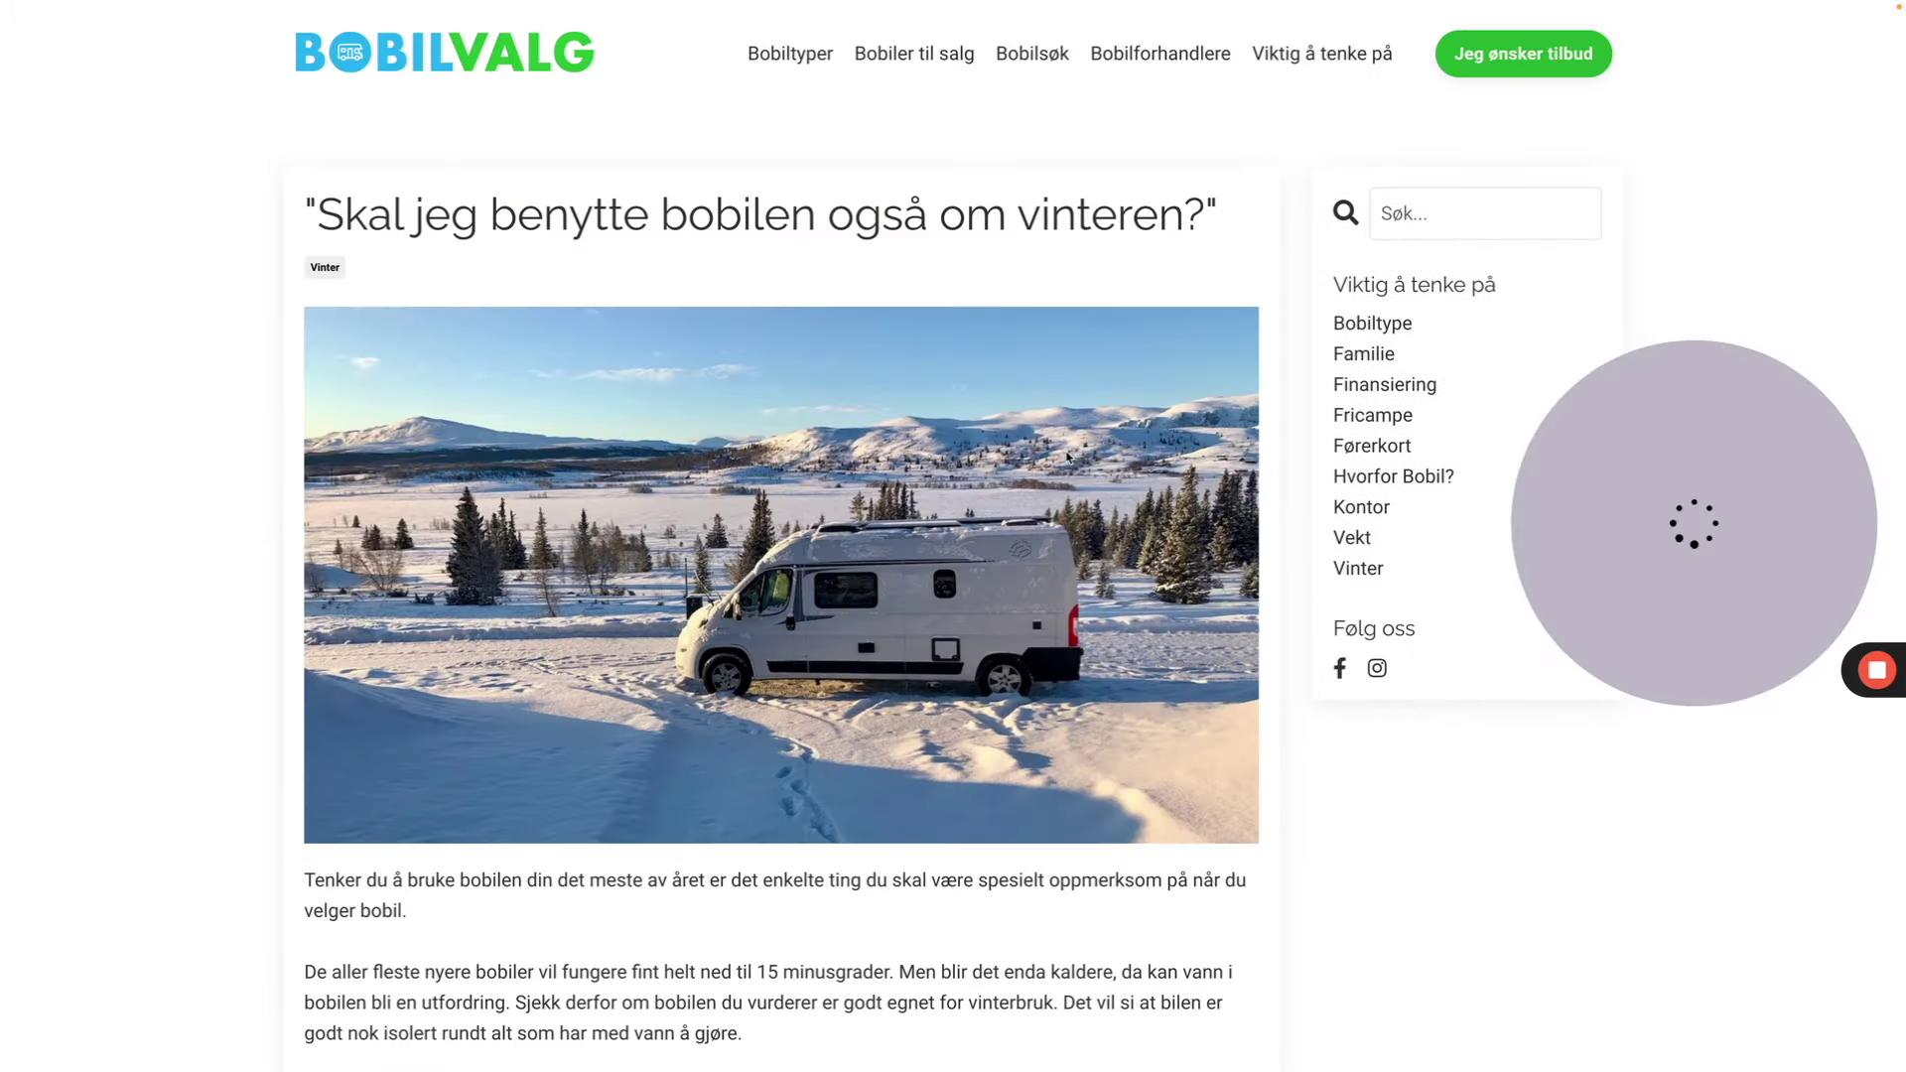
scroll(1069, 456, "down", 2)
scroll(1069, 457, "down", 2)
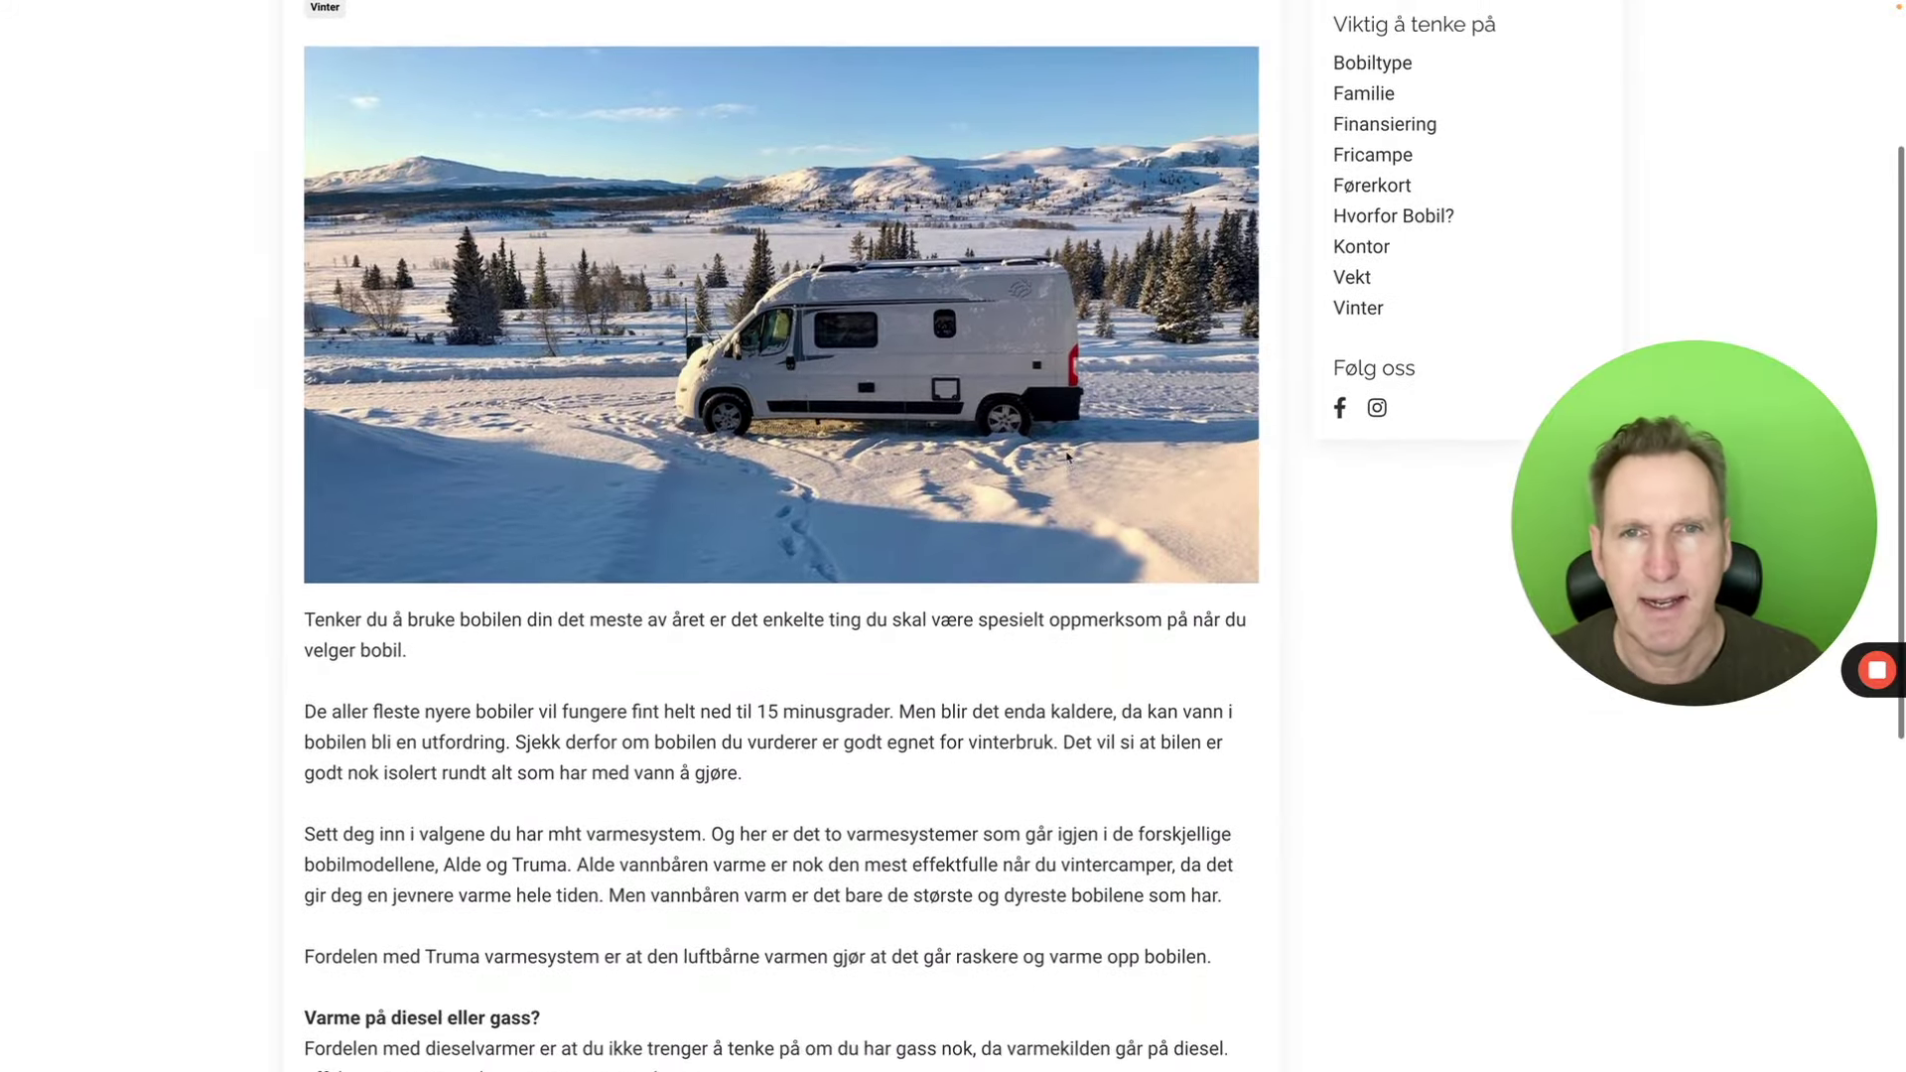
scroll(1068, 457, "down", 3)
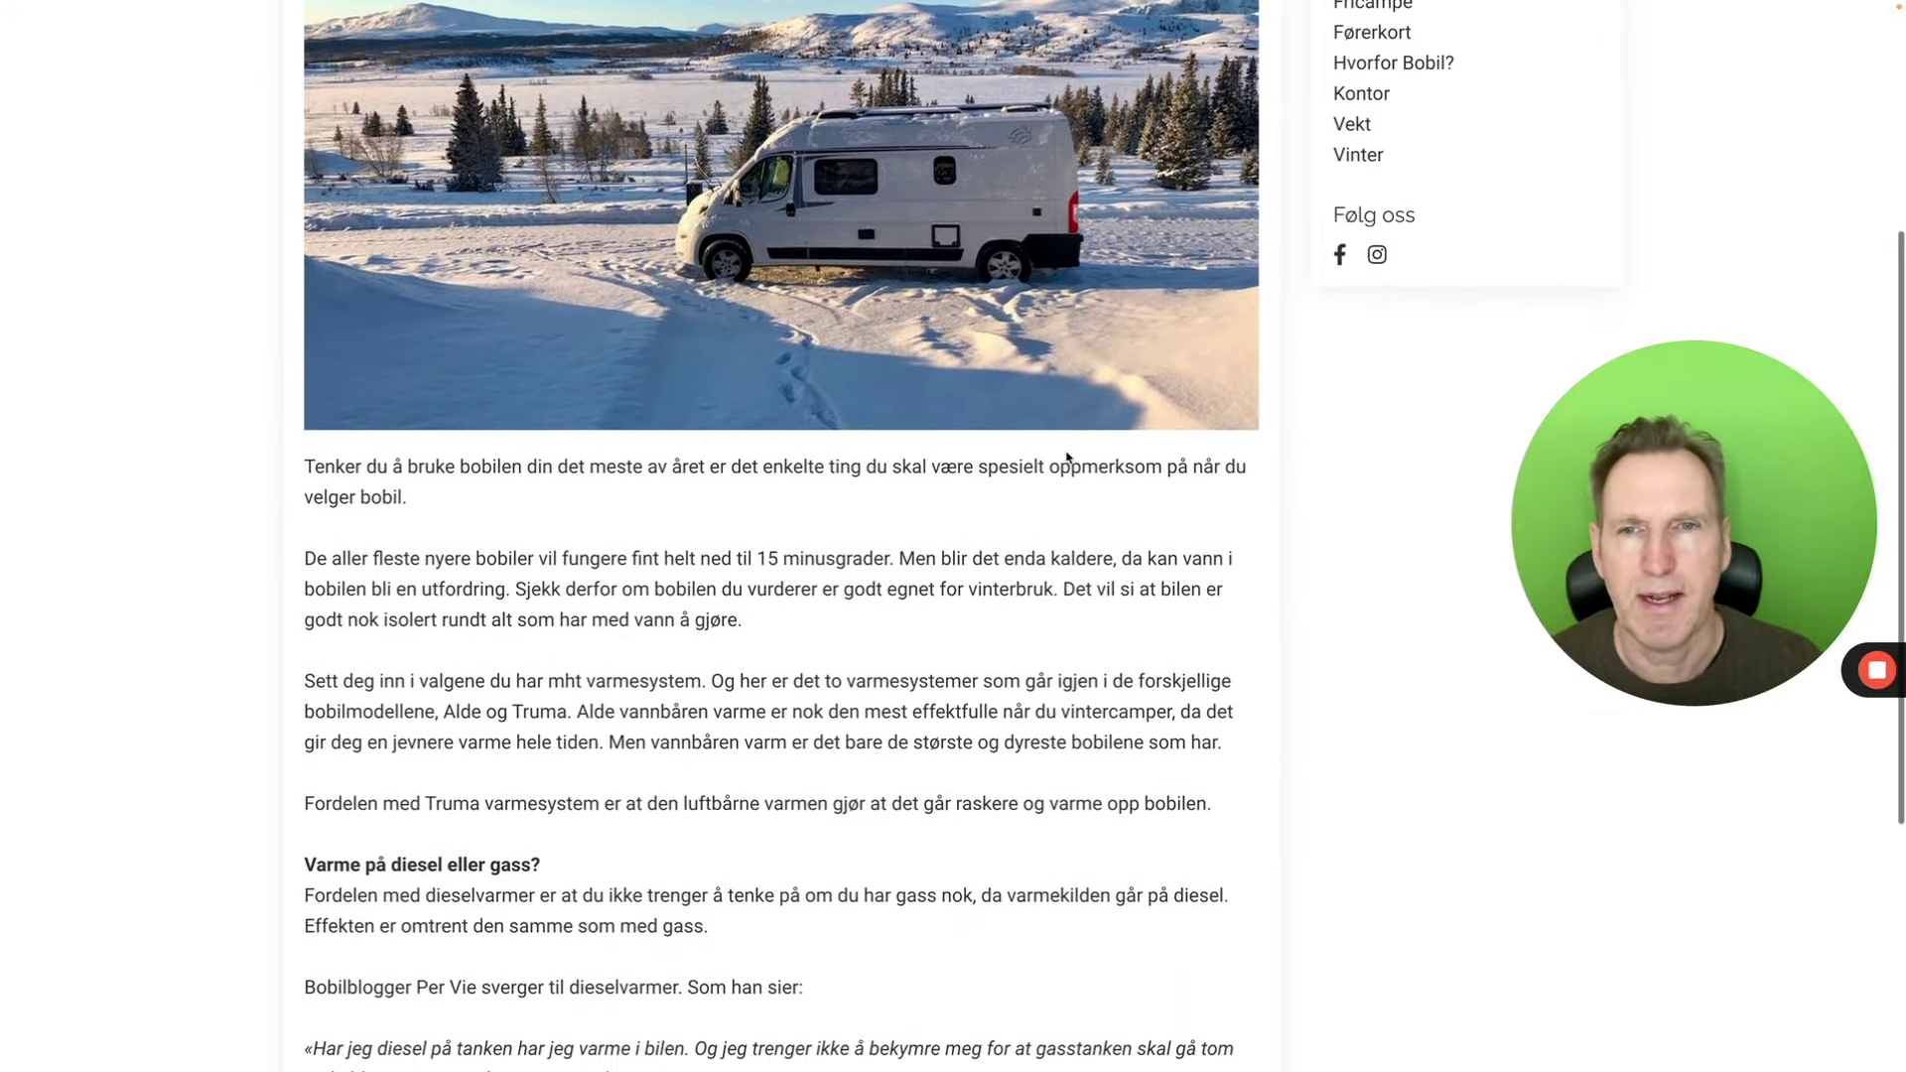
scroll(1068, 457, "up", 6)
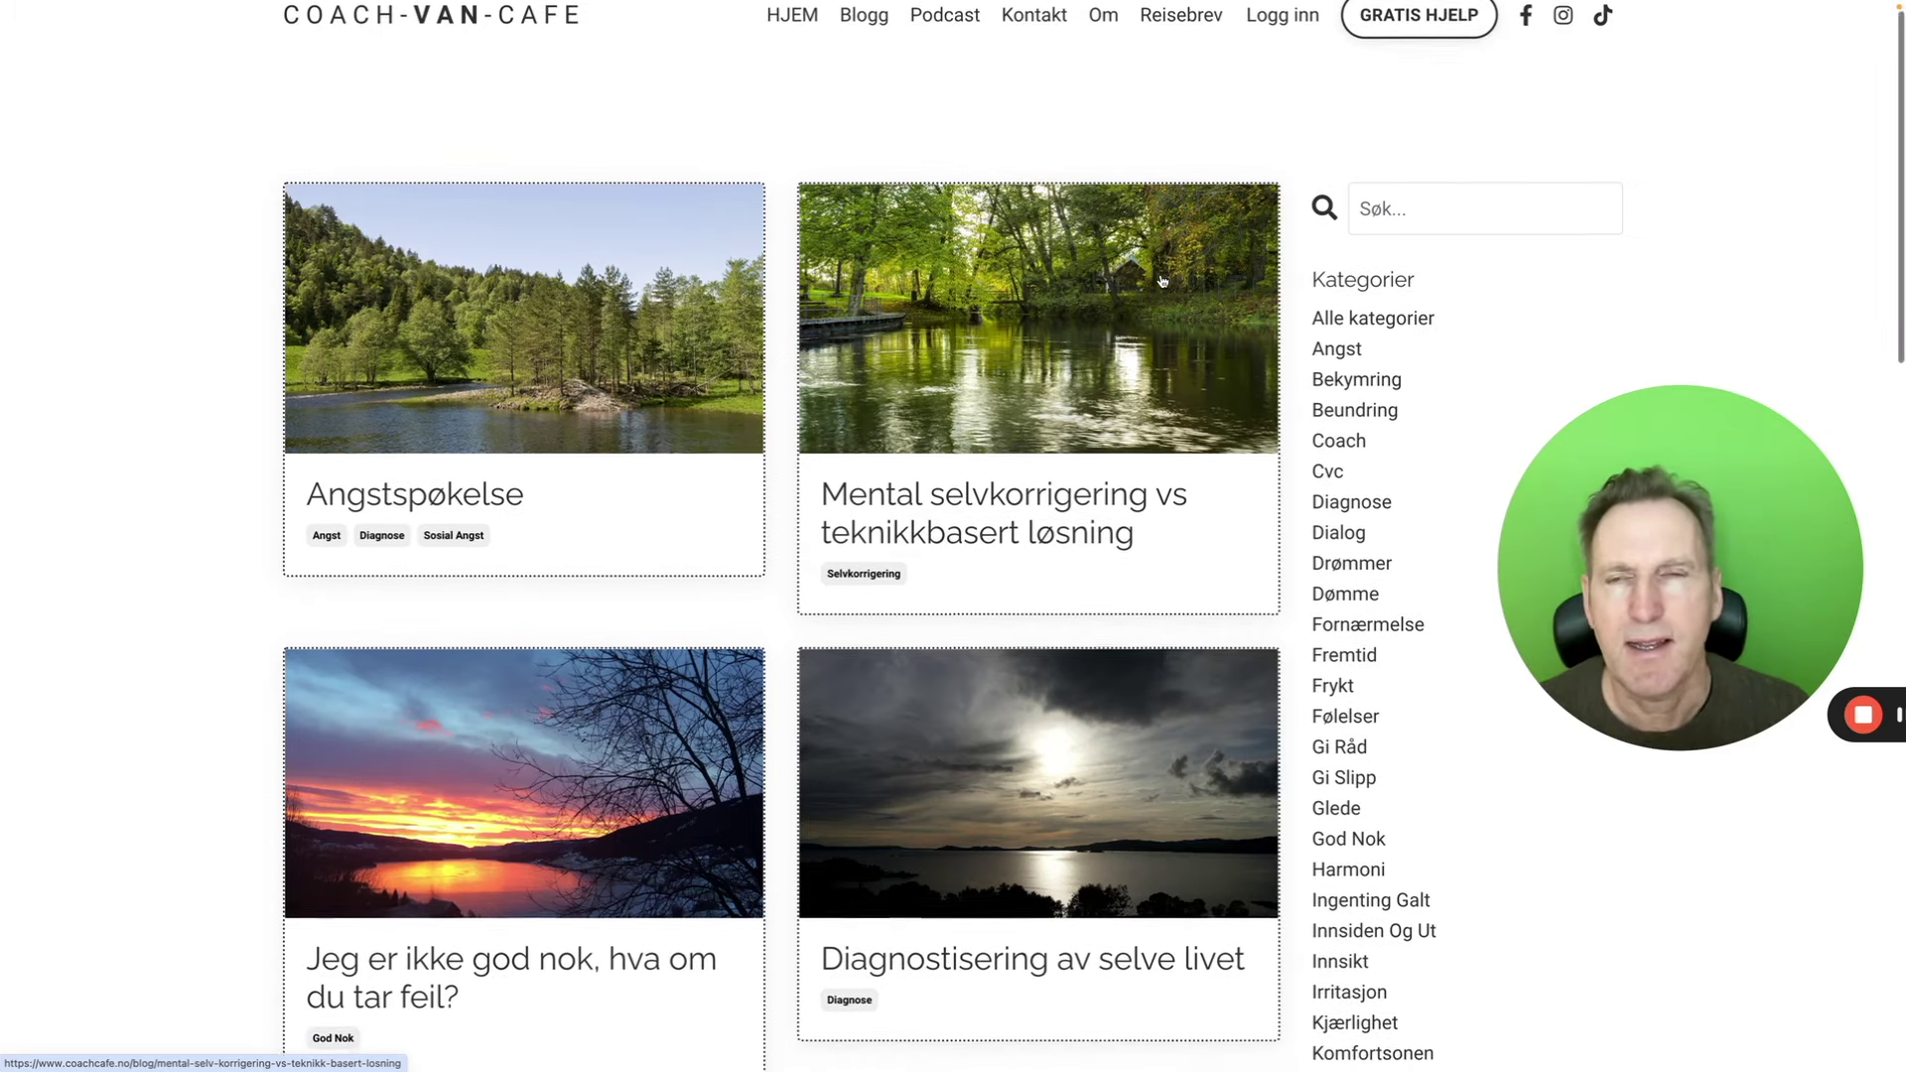
Step: Look through the Coach-Van-Cafe blog page, examining its two-column post cards and long category list
scroll(1162, 282, "down", 2)
scroll(1162, 282, "down", 6)
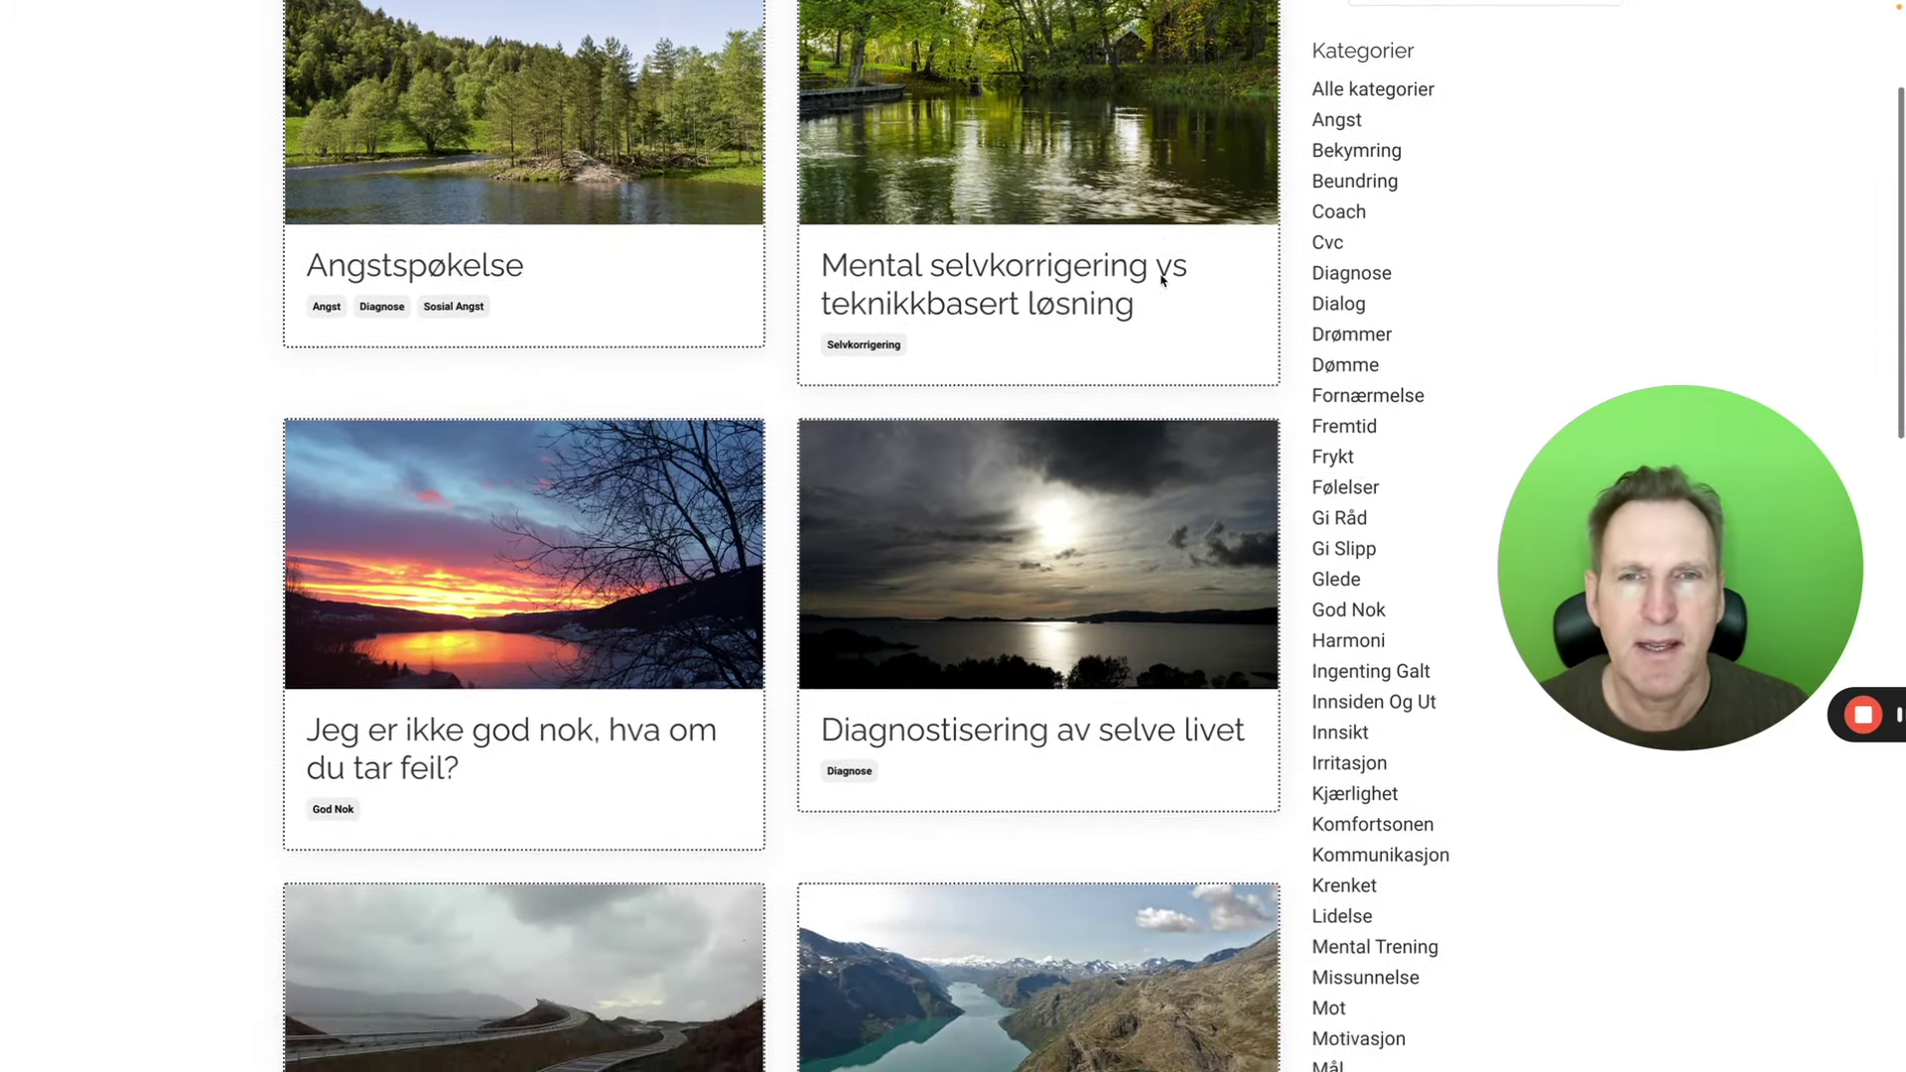
scroll(1163, 282, "down", 3)
scroll(1158, 281, "up", 12)
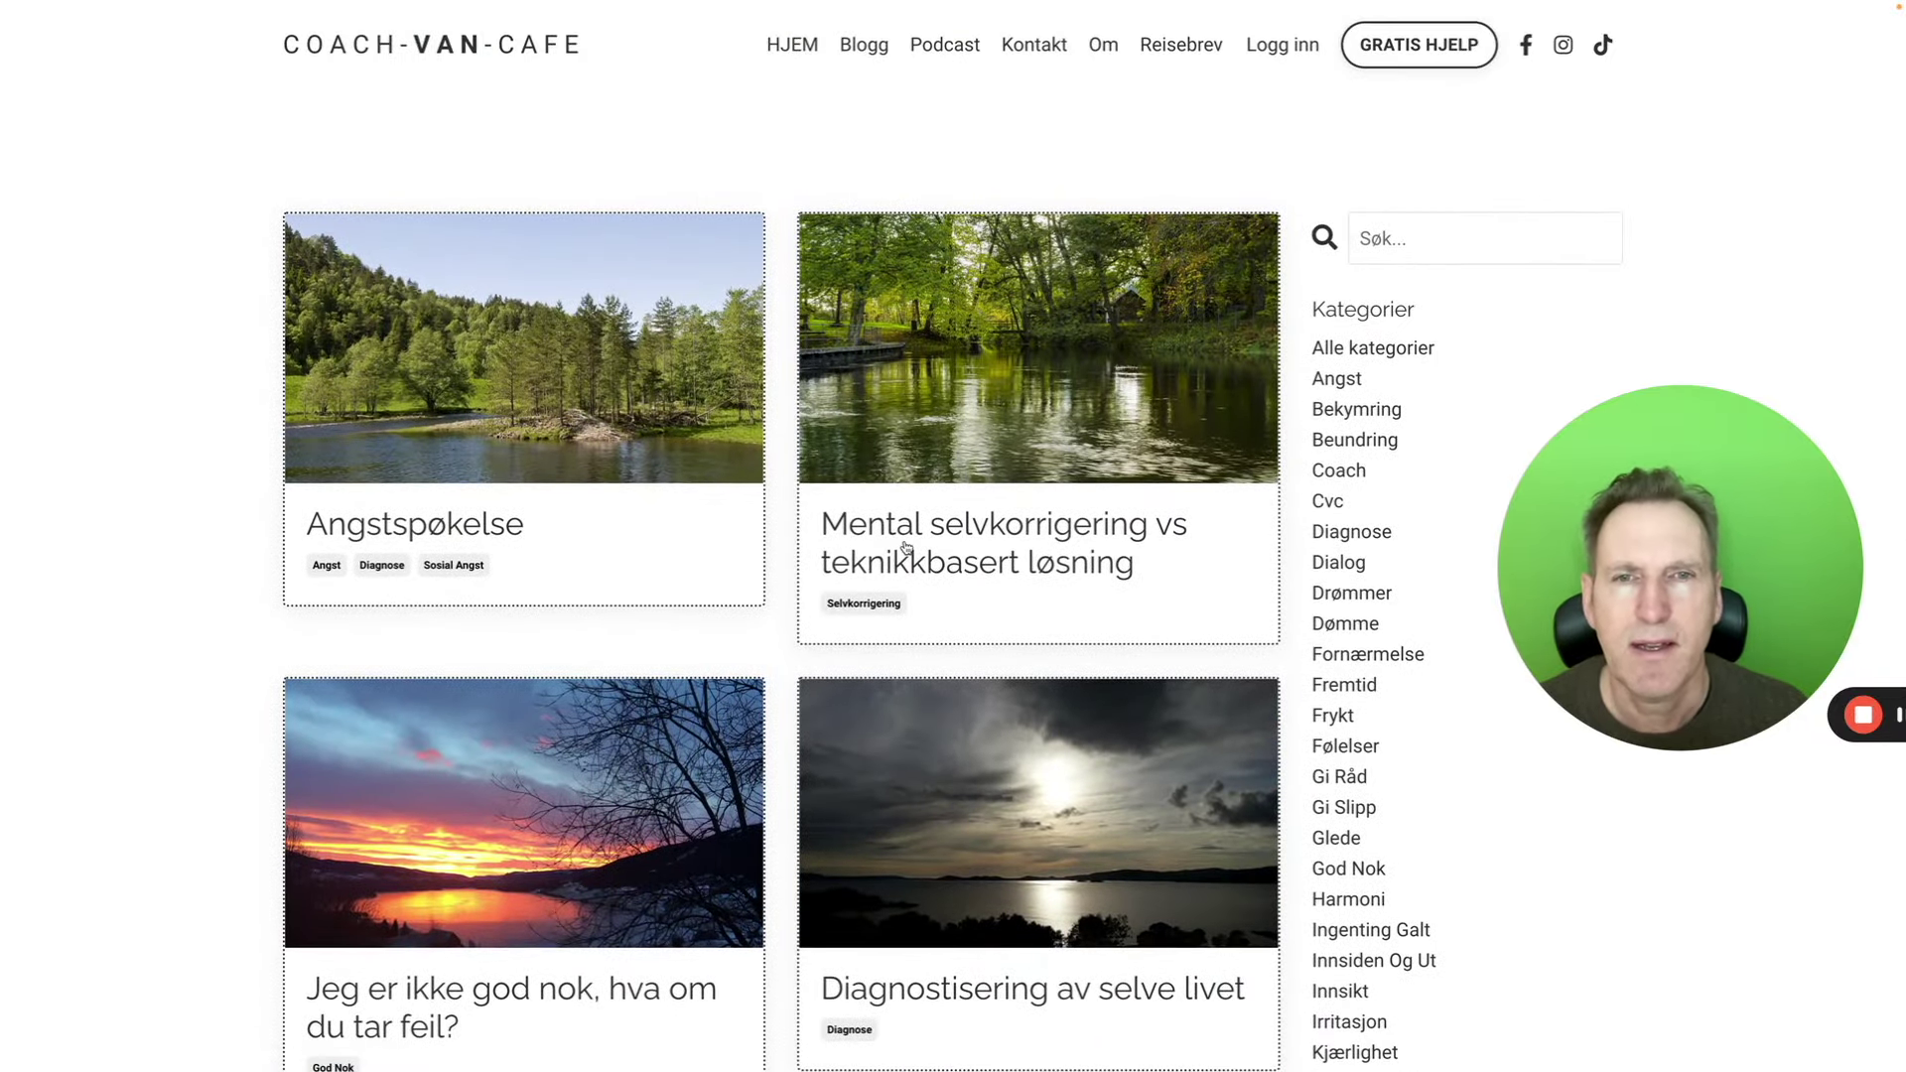
Step: Open the post "Mental selvkorrigering vs teknikkbasert løsning" and examine its category selector, full text and footer
left_click(905, 547)
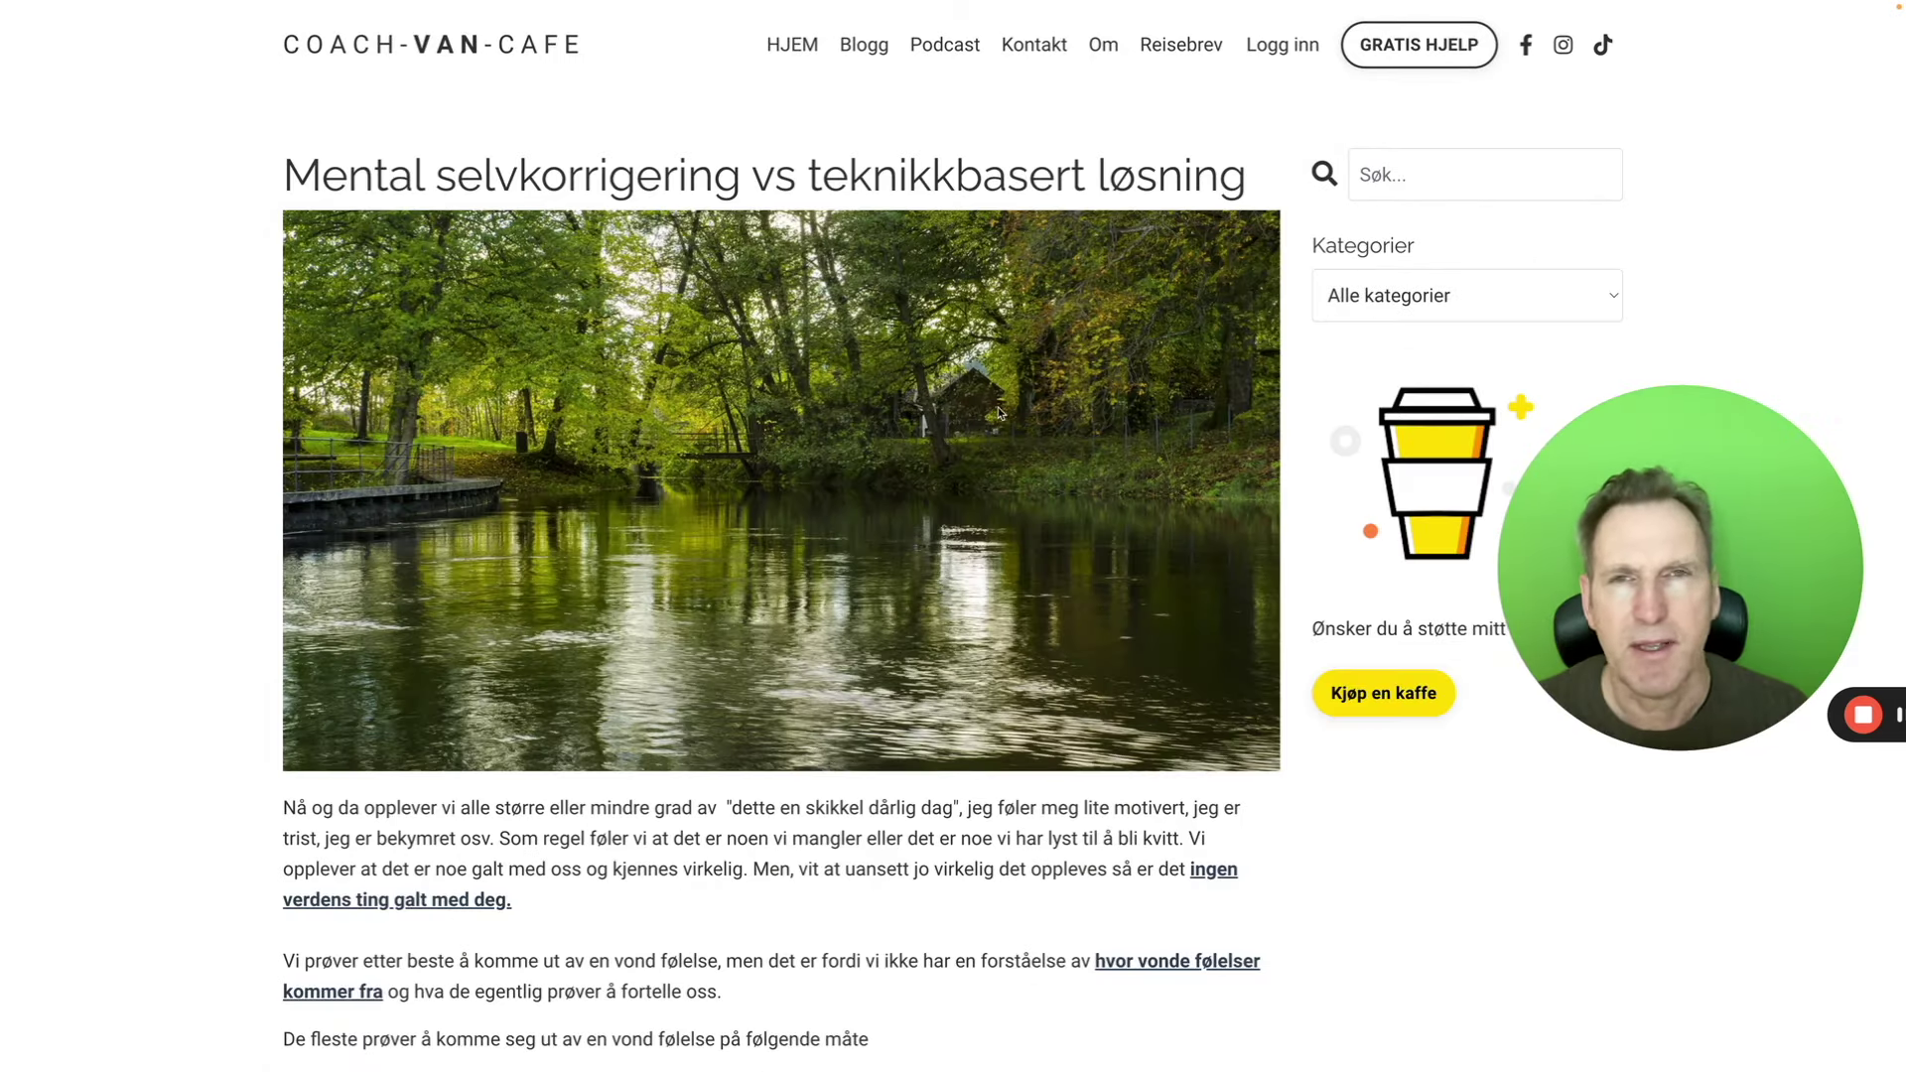
left_click(1394, 304)
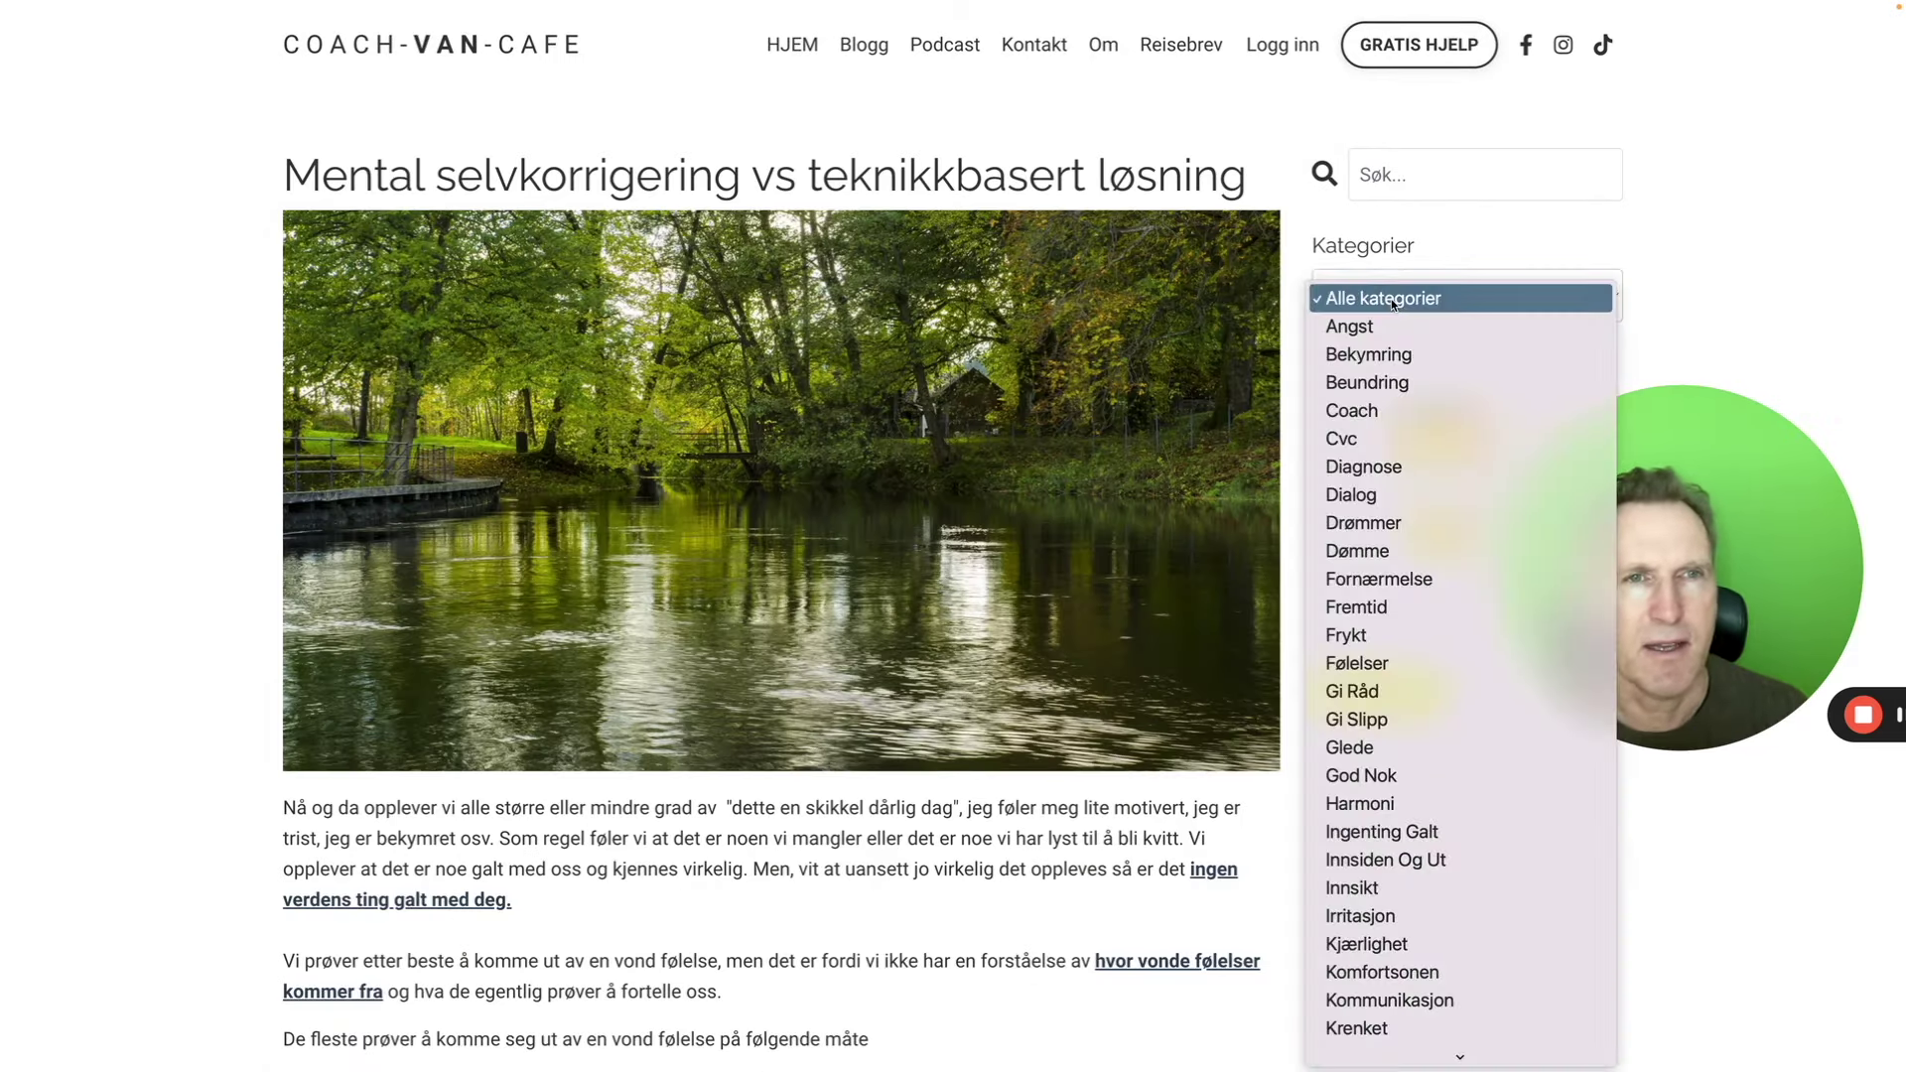
left_click(1307, 232)
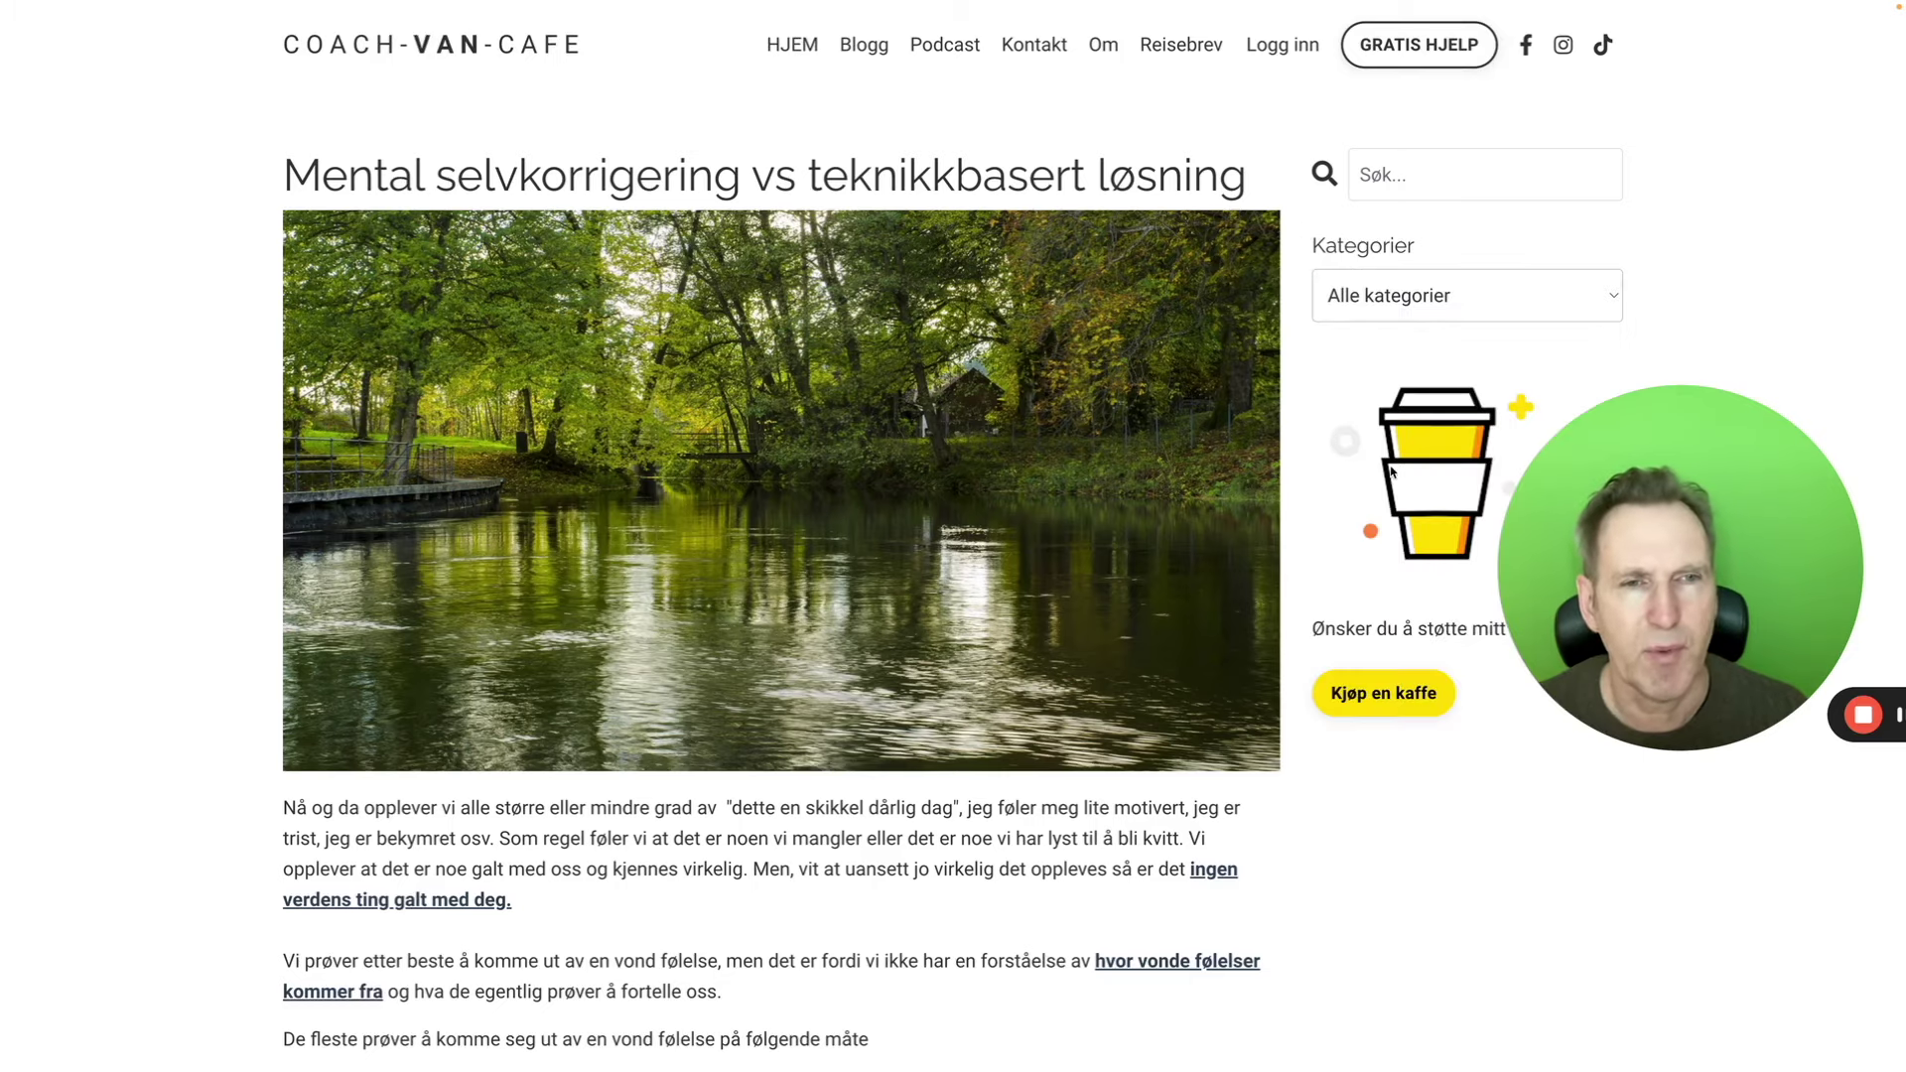
scroll(851, 467, "down", 20)
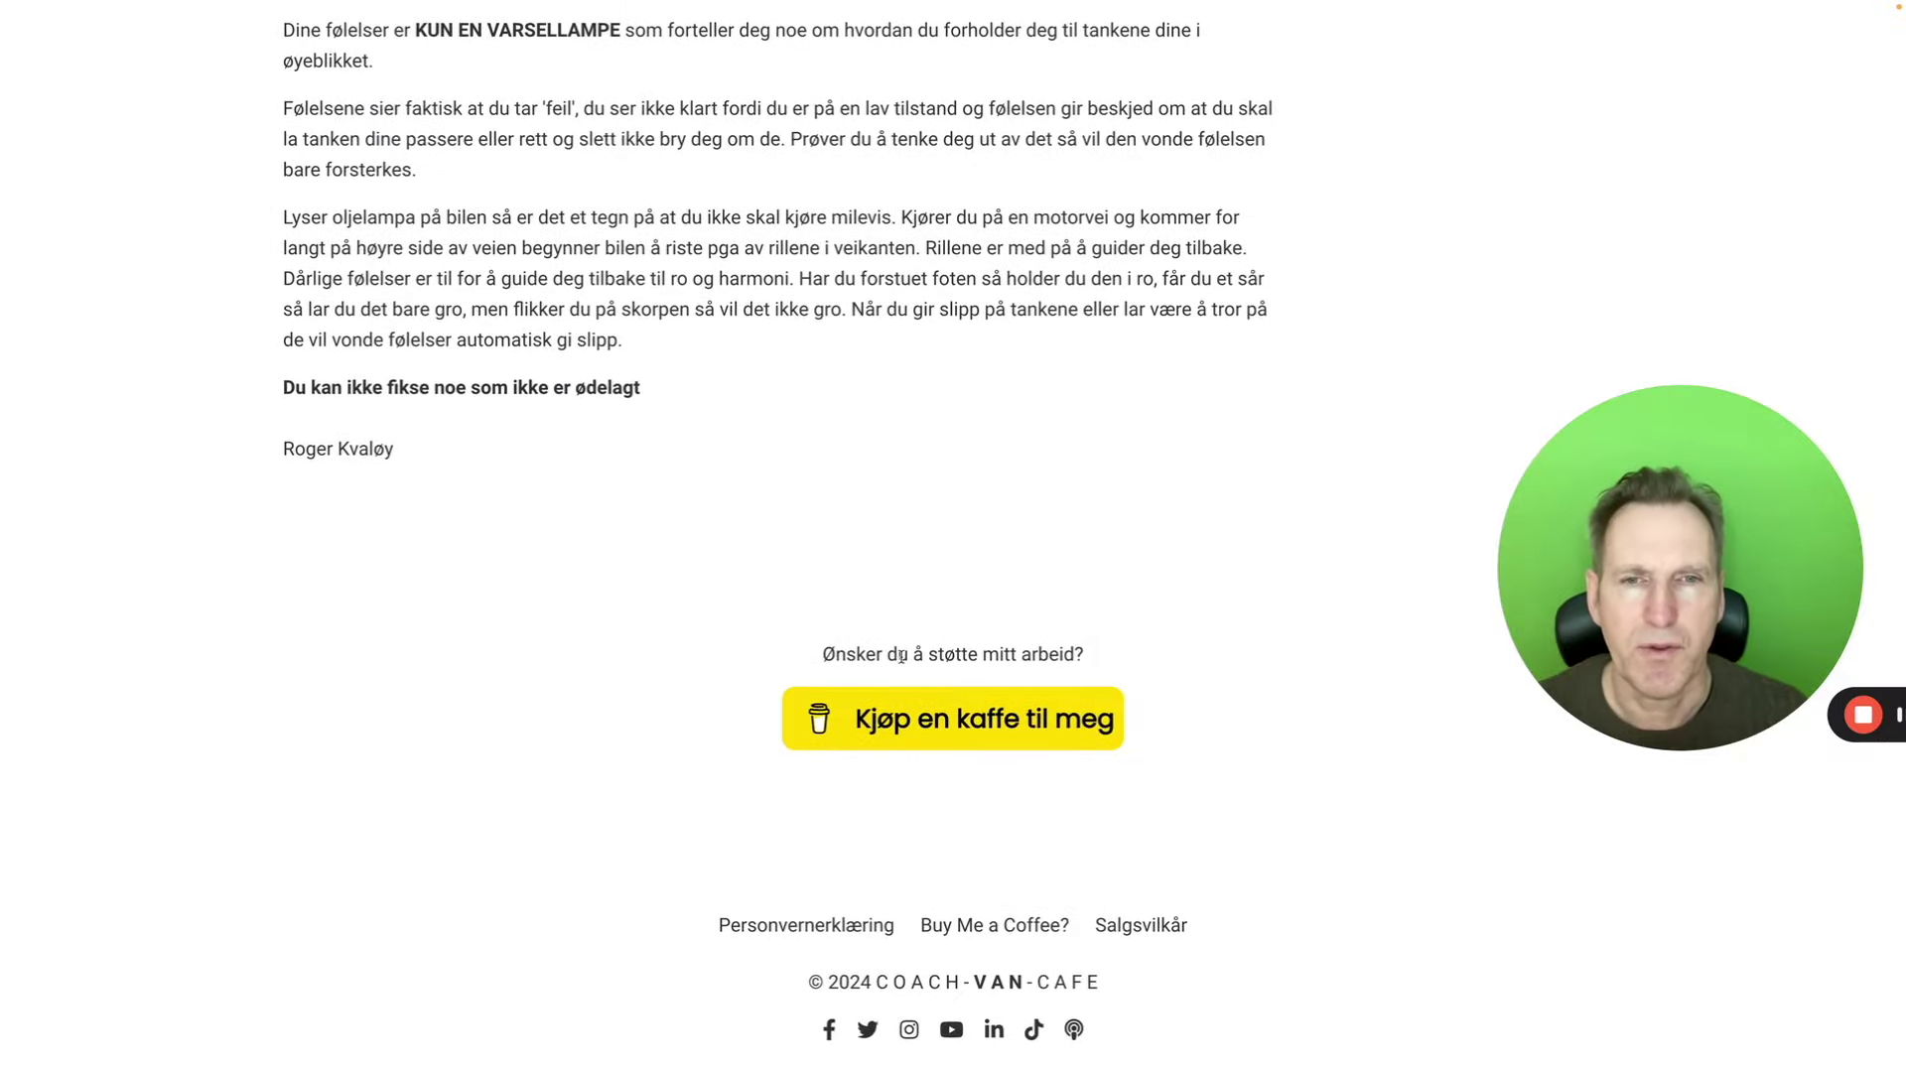
scroll(853, 476, "up", 8)
scroll(866, 529, "up", 12)
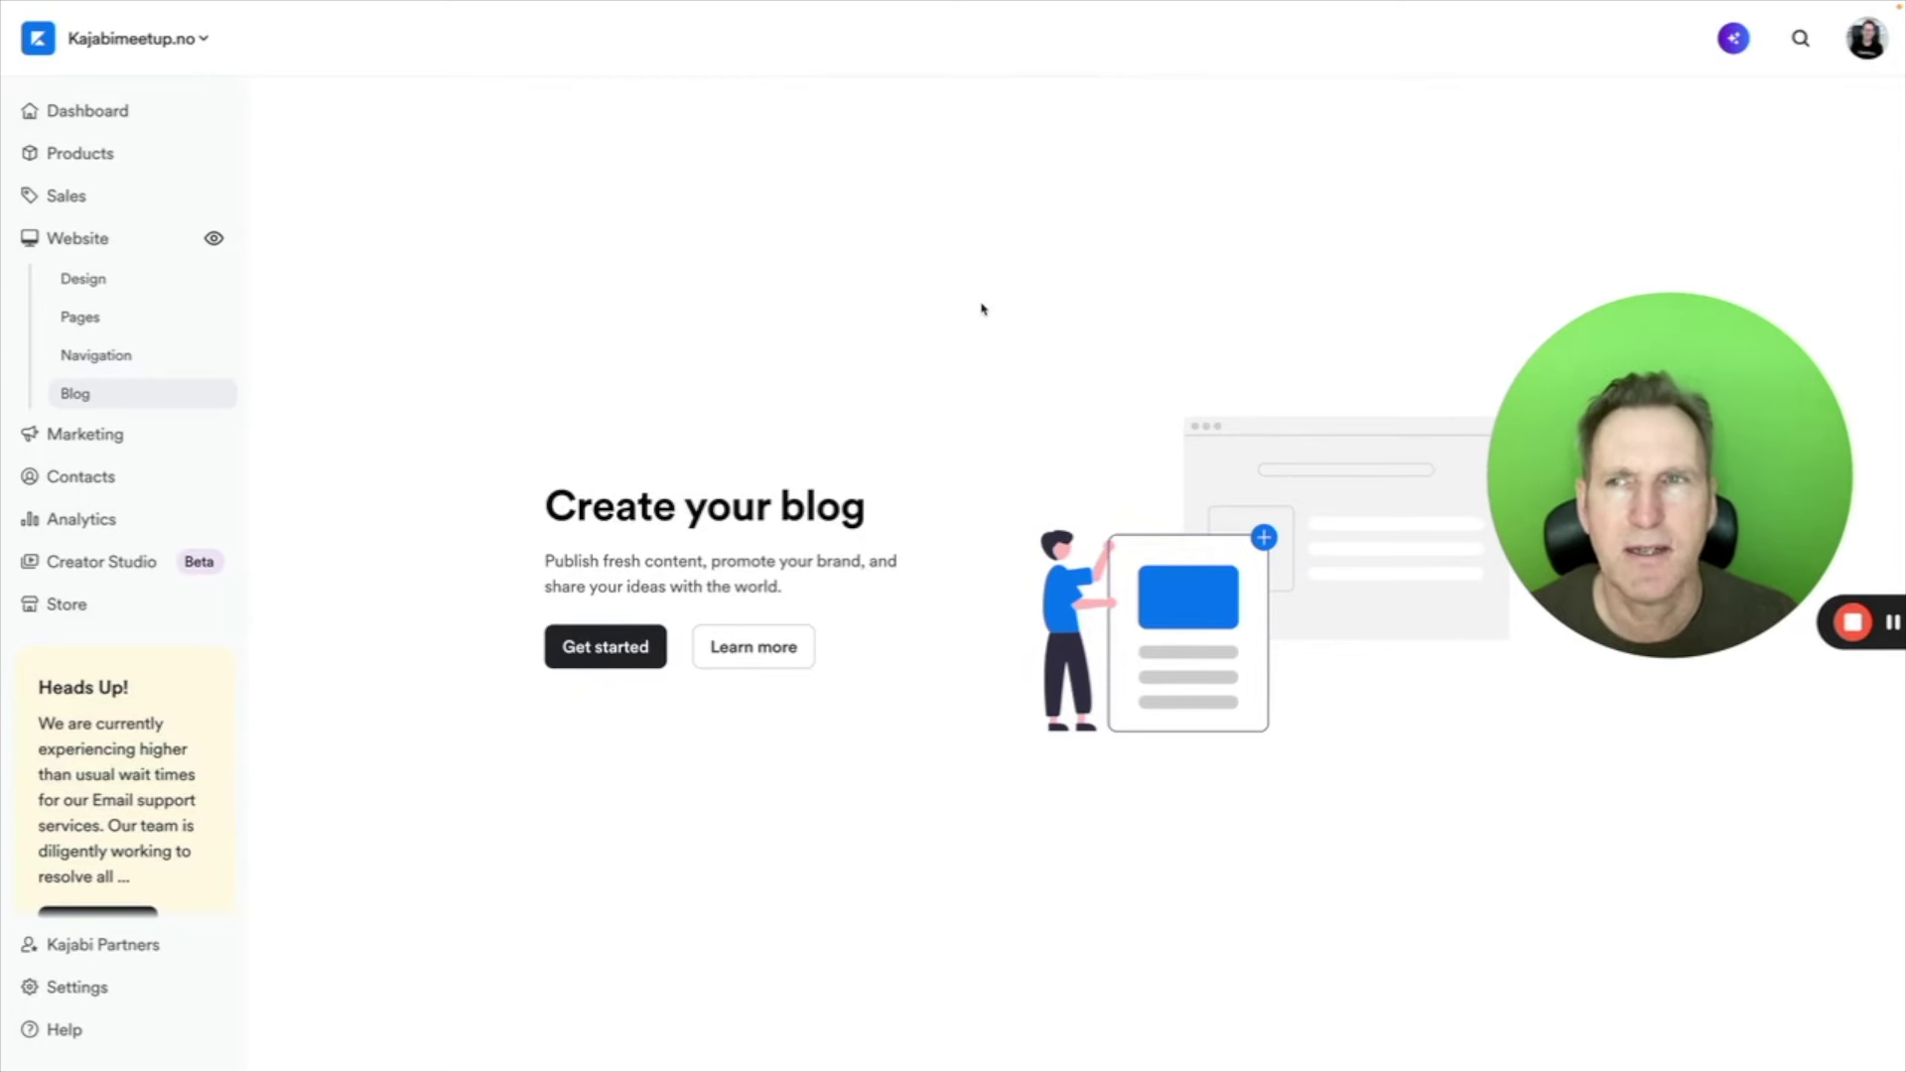
Step: Start creating the website's blog and set its page title to "TEST" and its page description to "test"
left_click(88, 396)
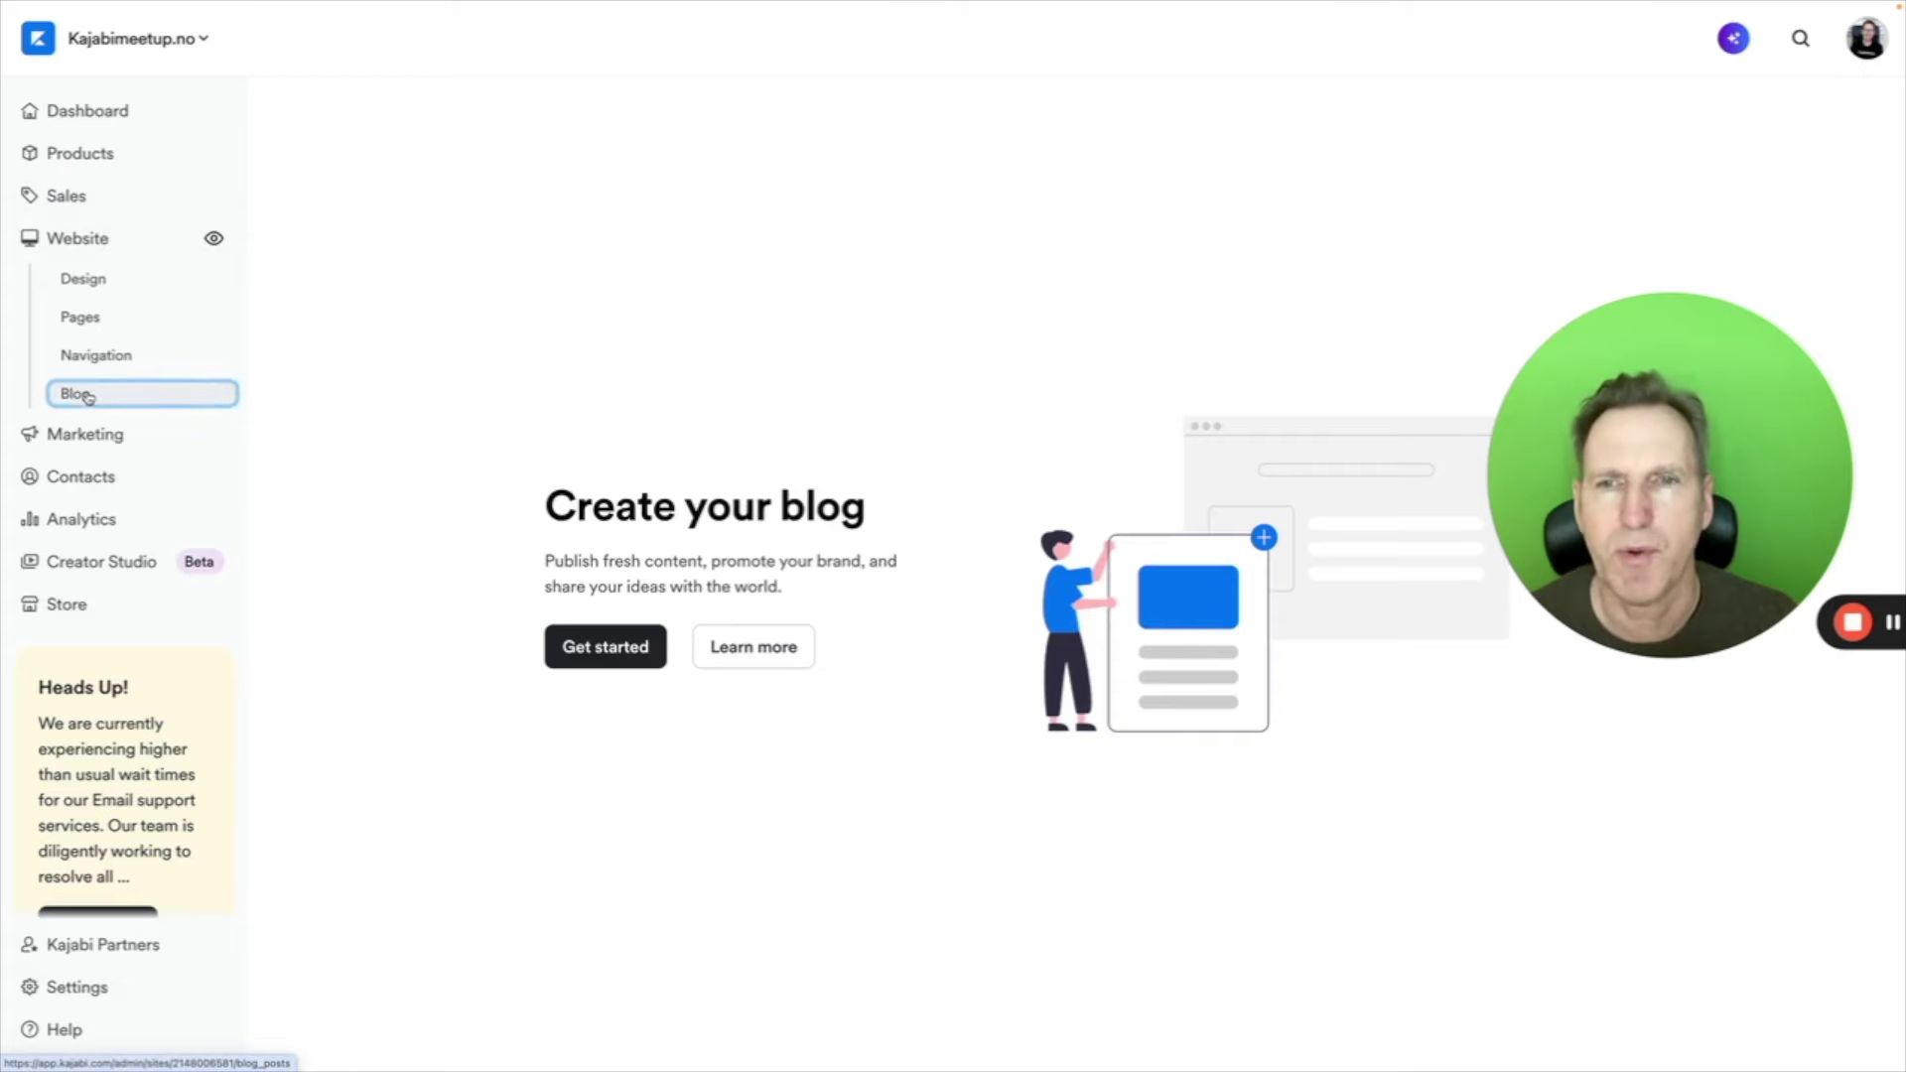
left_click(596, 646)
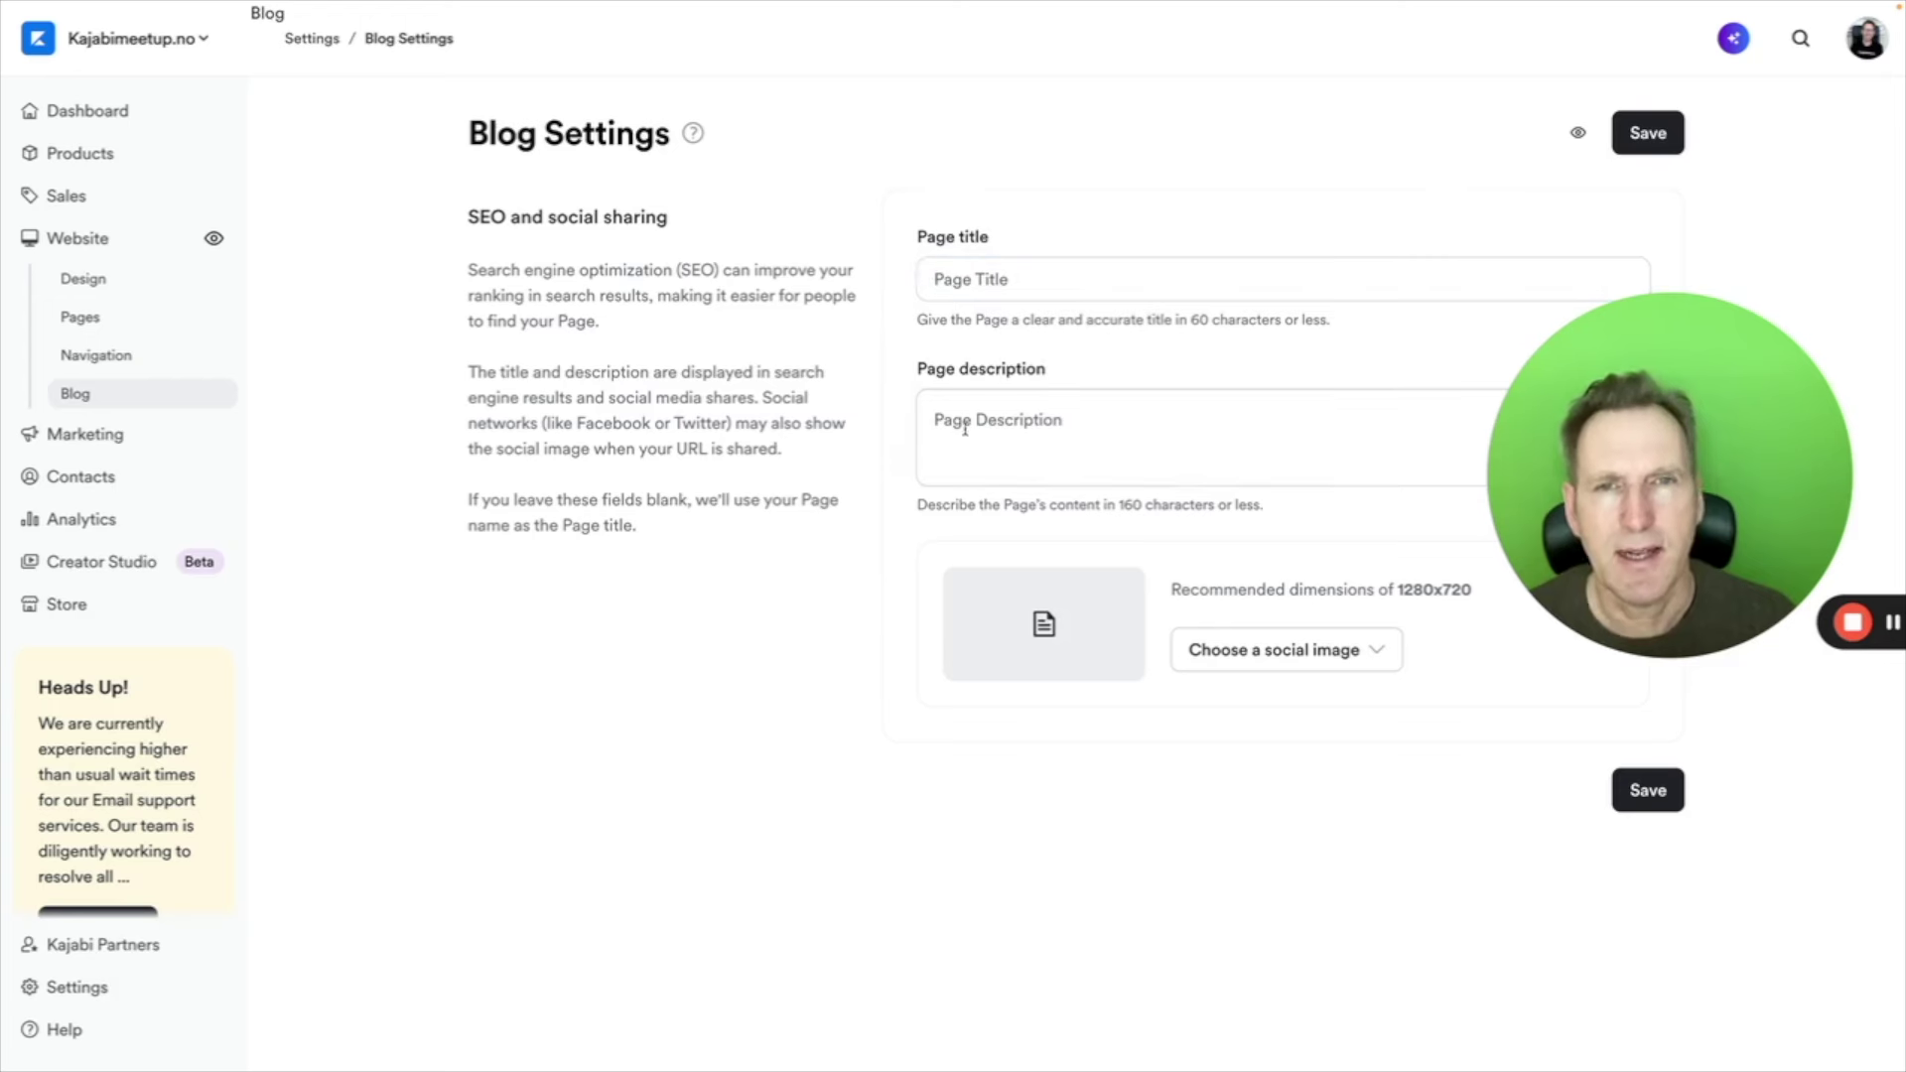
left_click(948, 283)
type("TEST")
key("Tab")
type("test")
Step: Upload blogg demo.png as the blog's social image and save the blog settings
left_click(1385, 663)
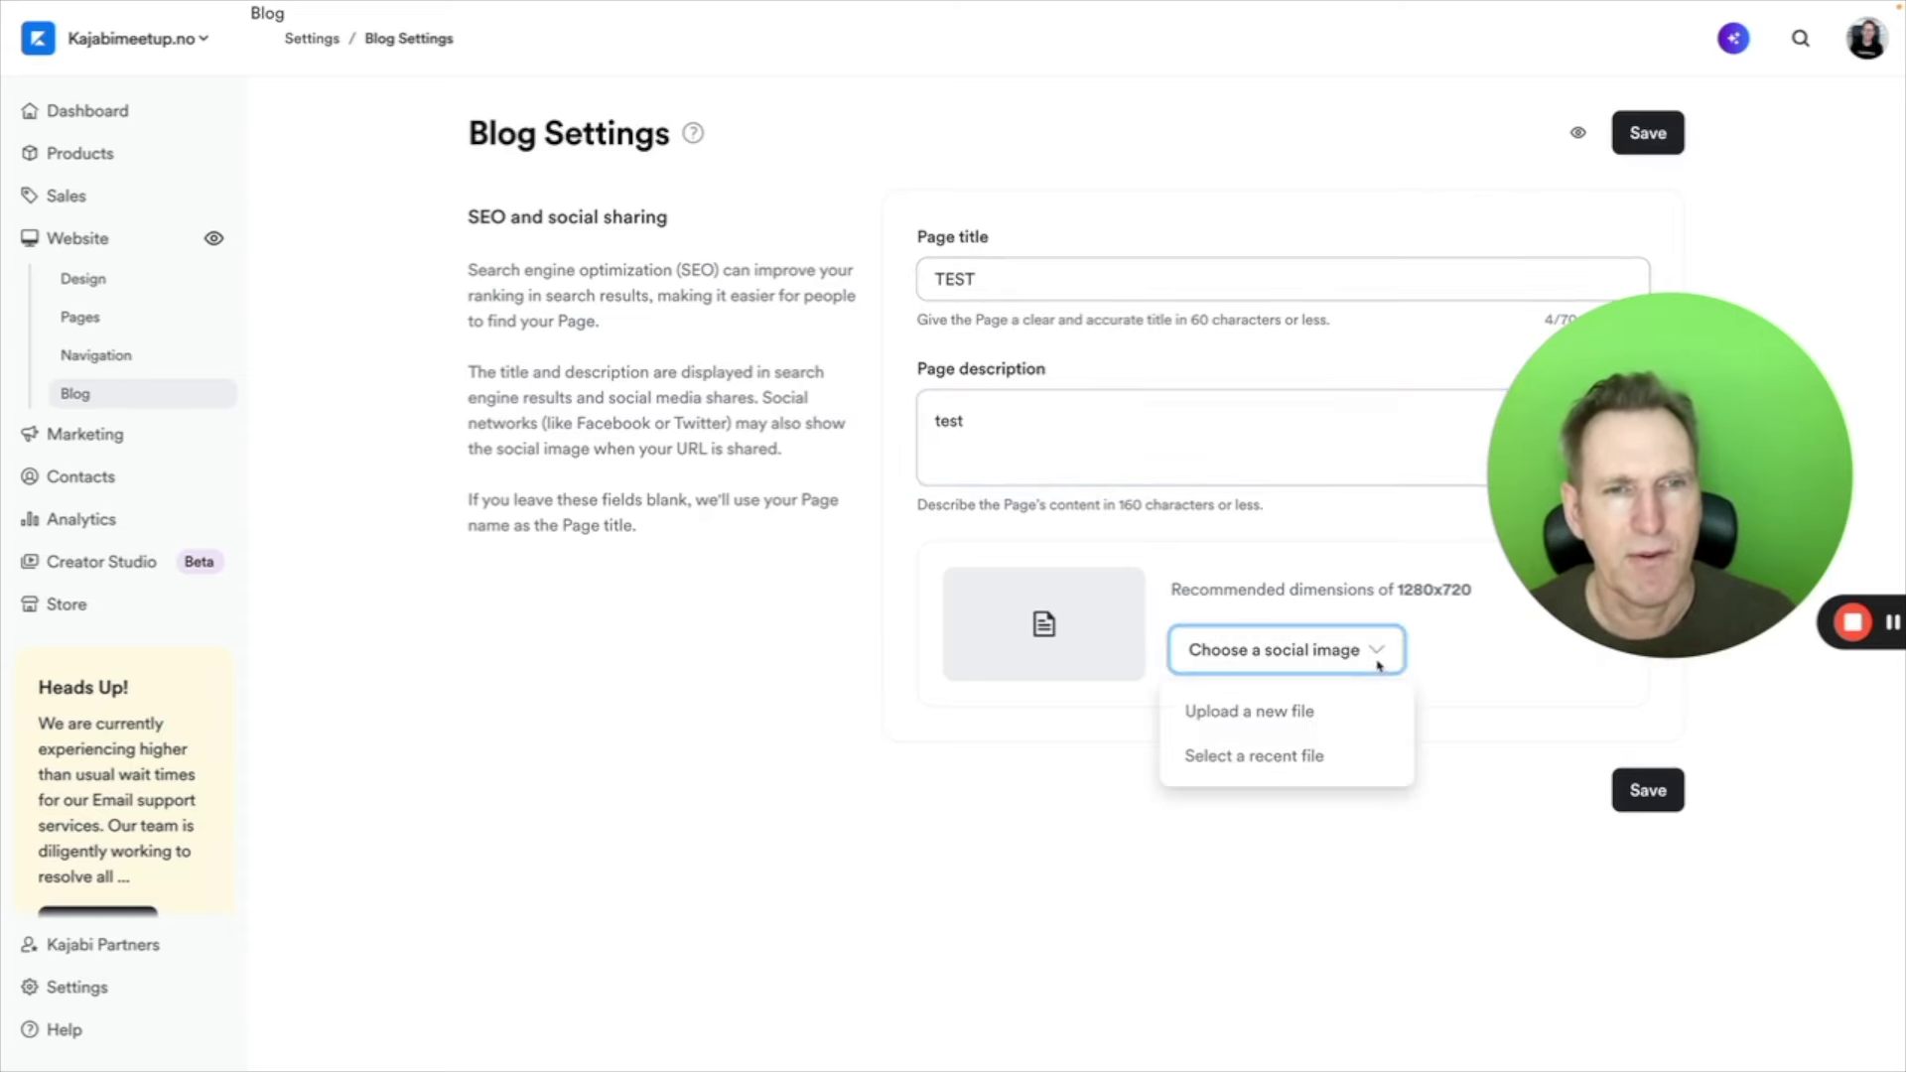
left_click(1264, 722)
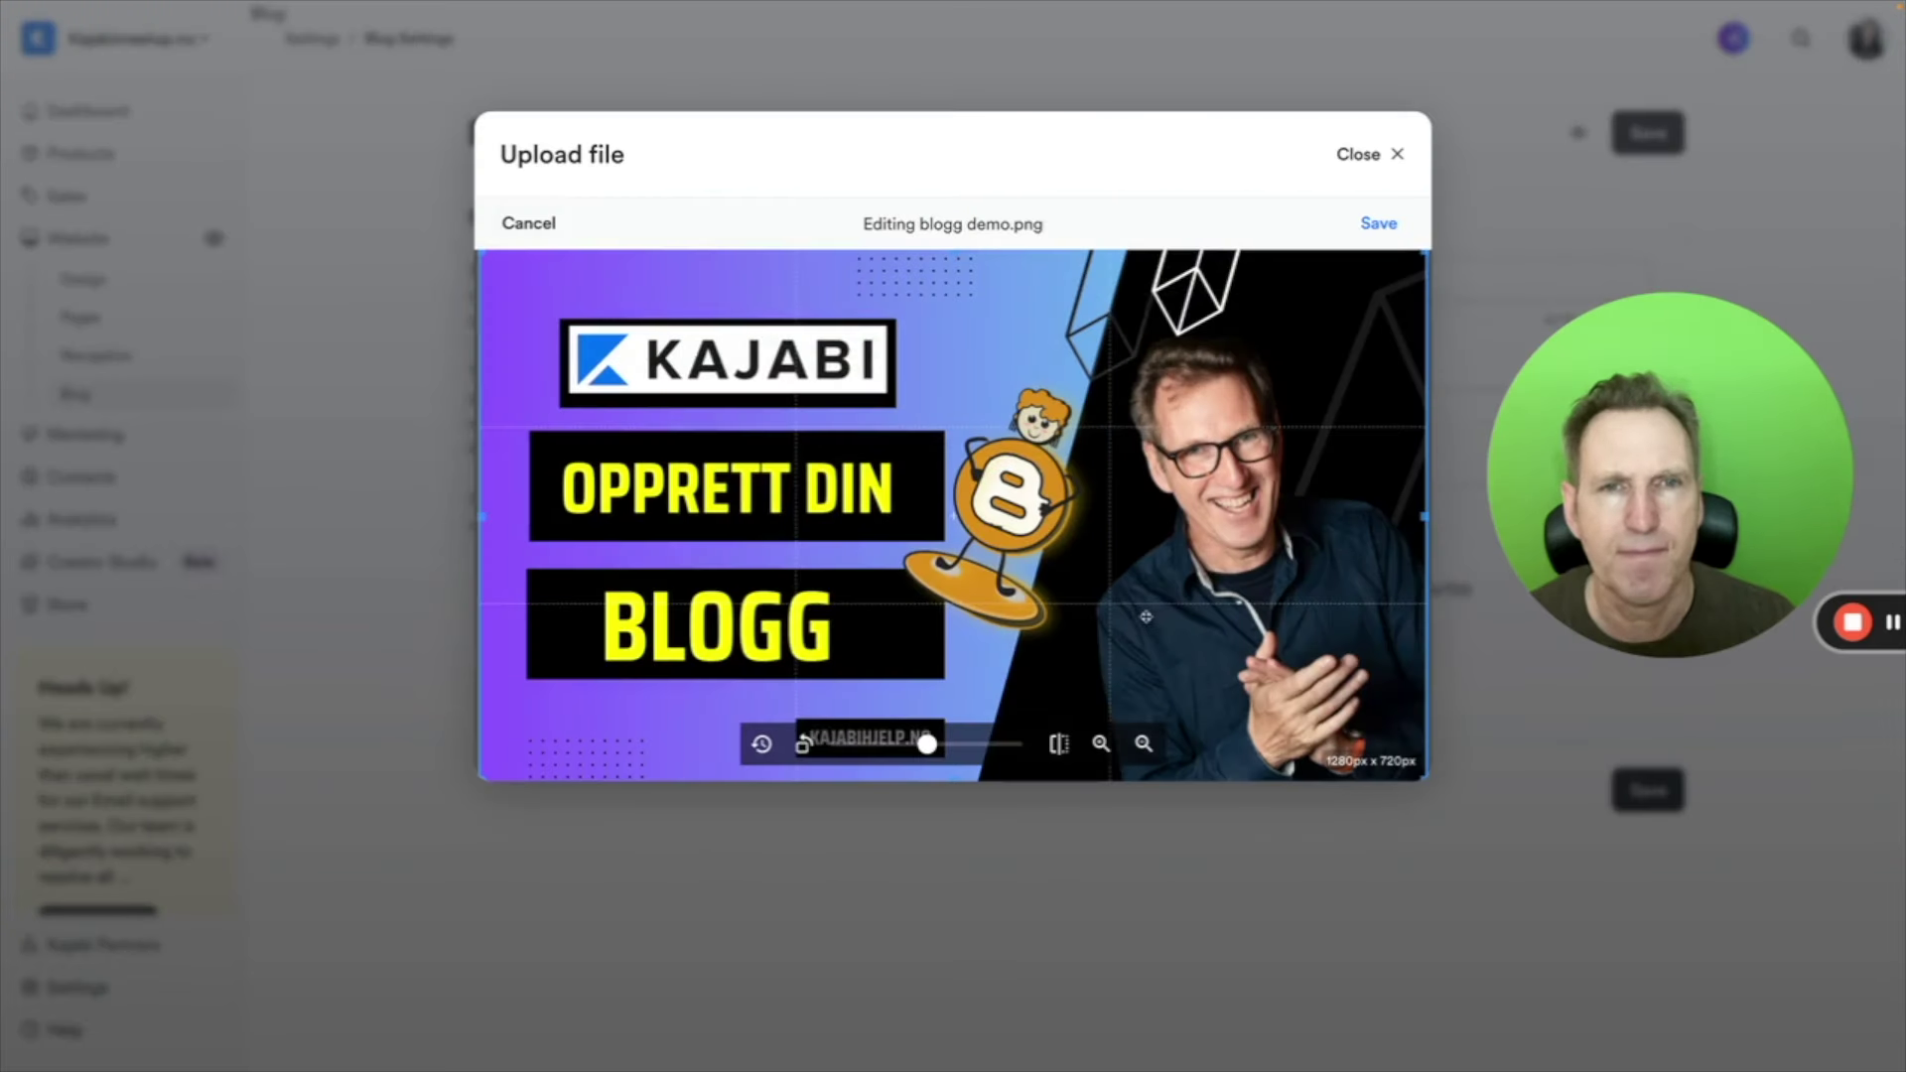
left_click(1379, 225)
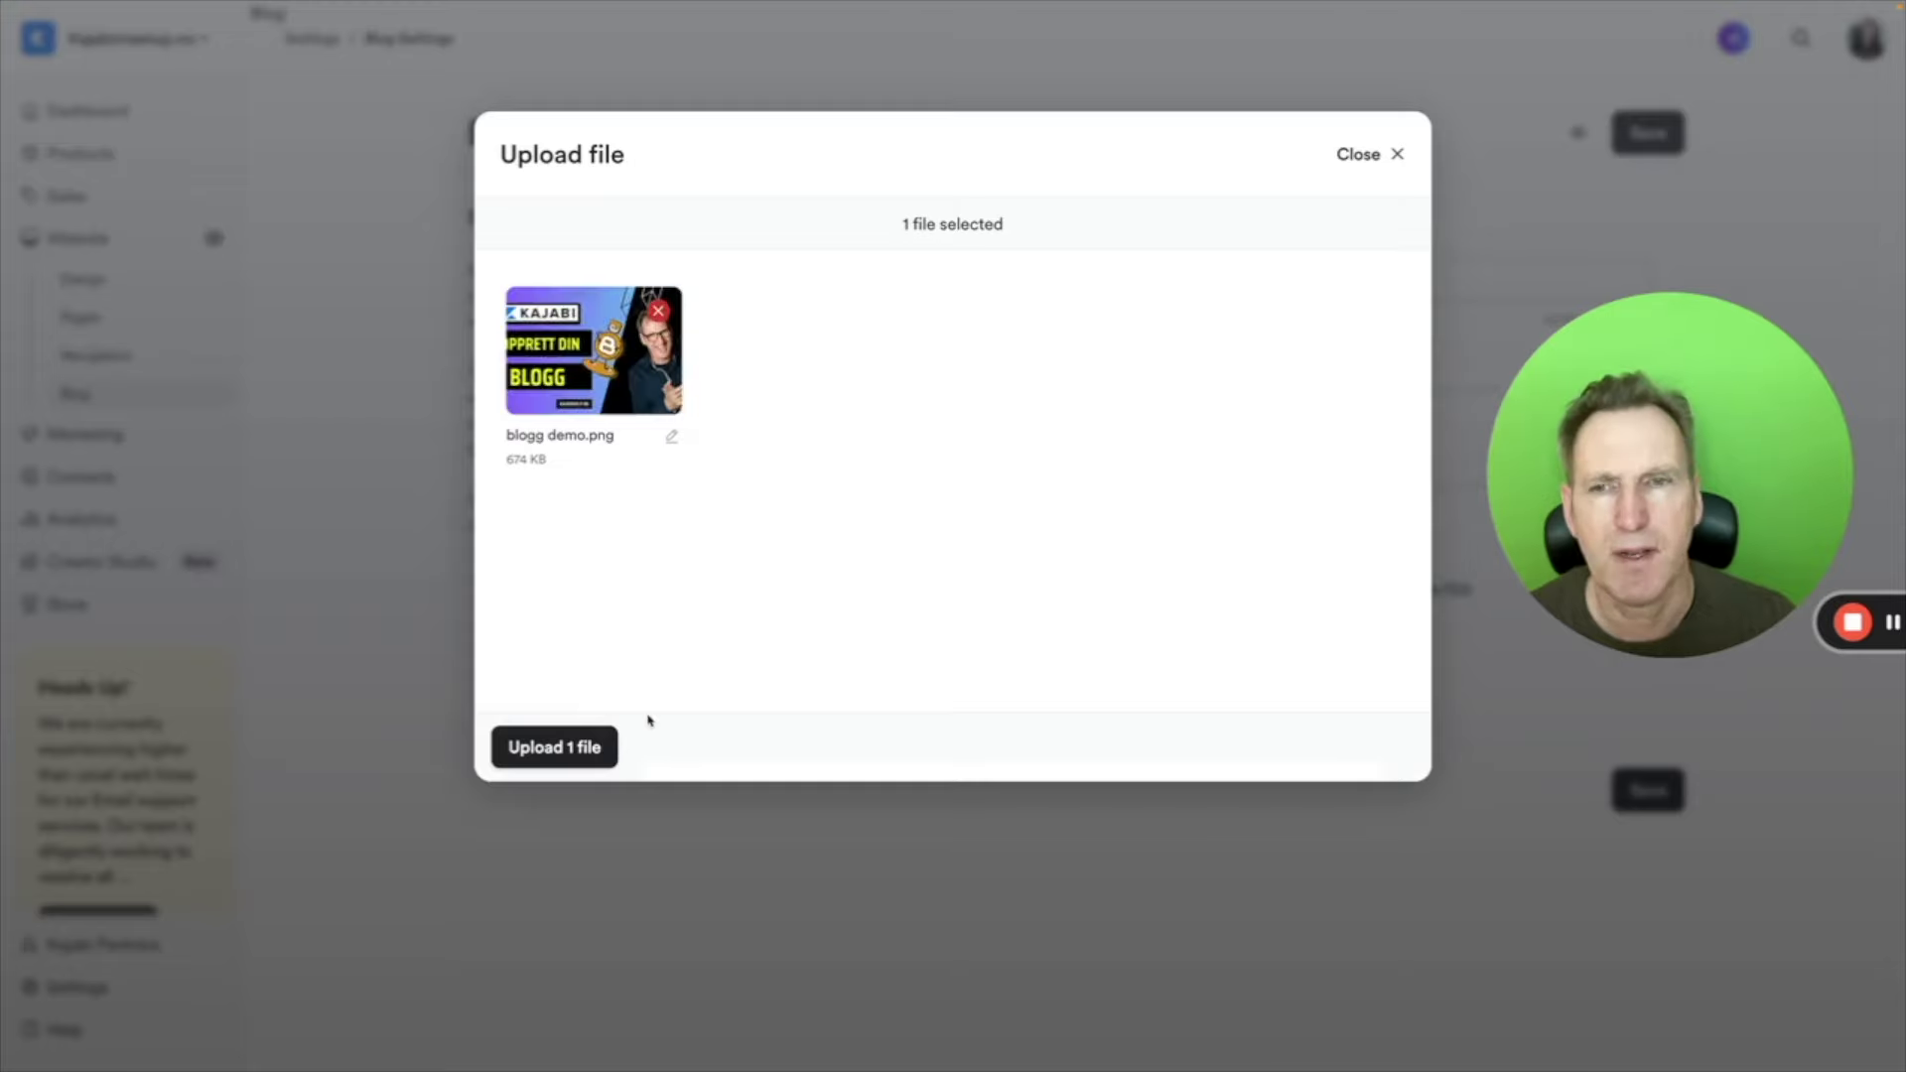
left_click(554, 746)
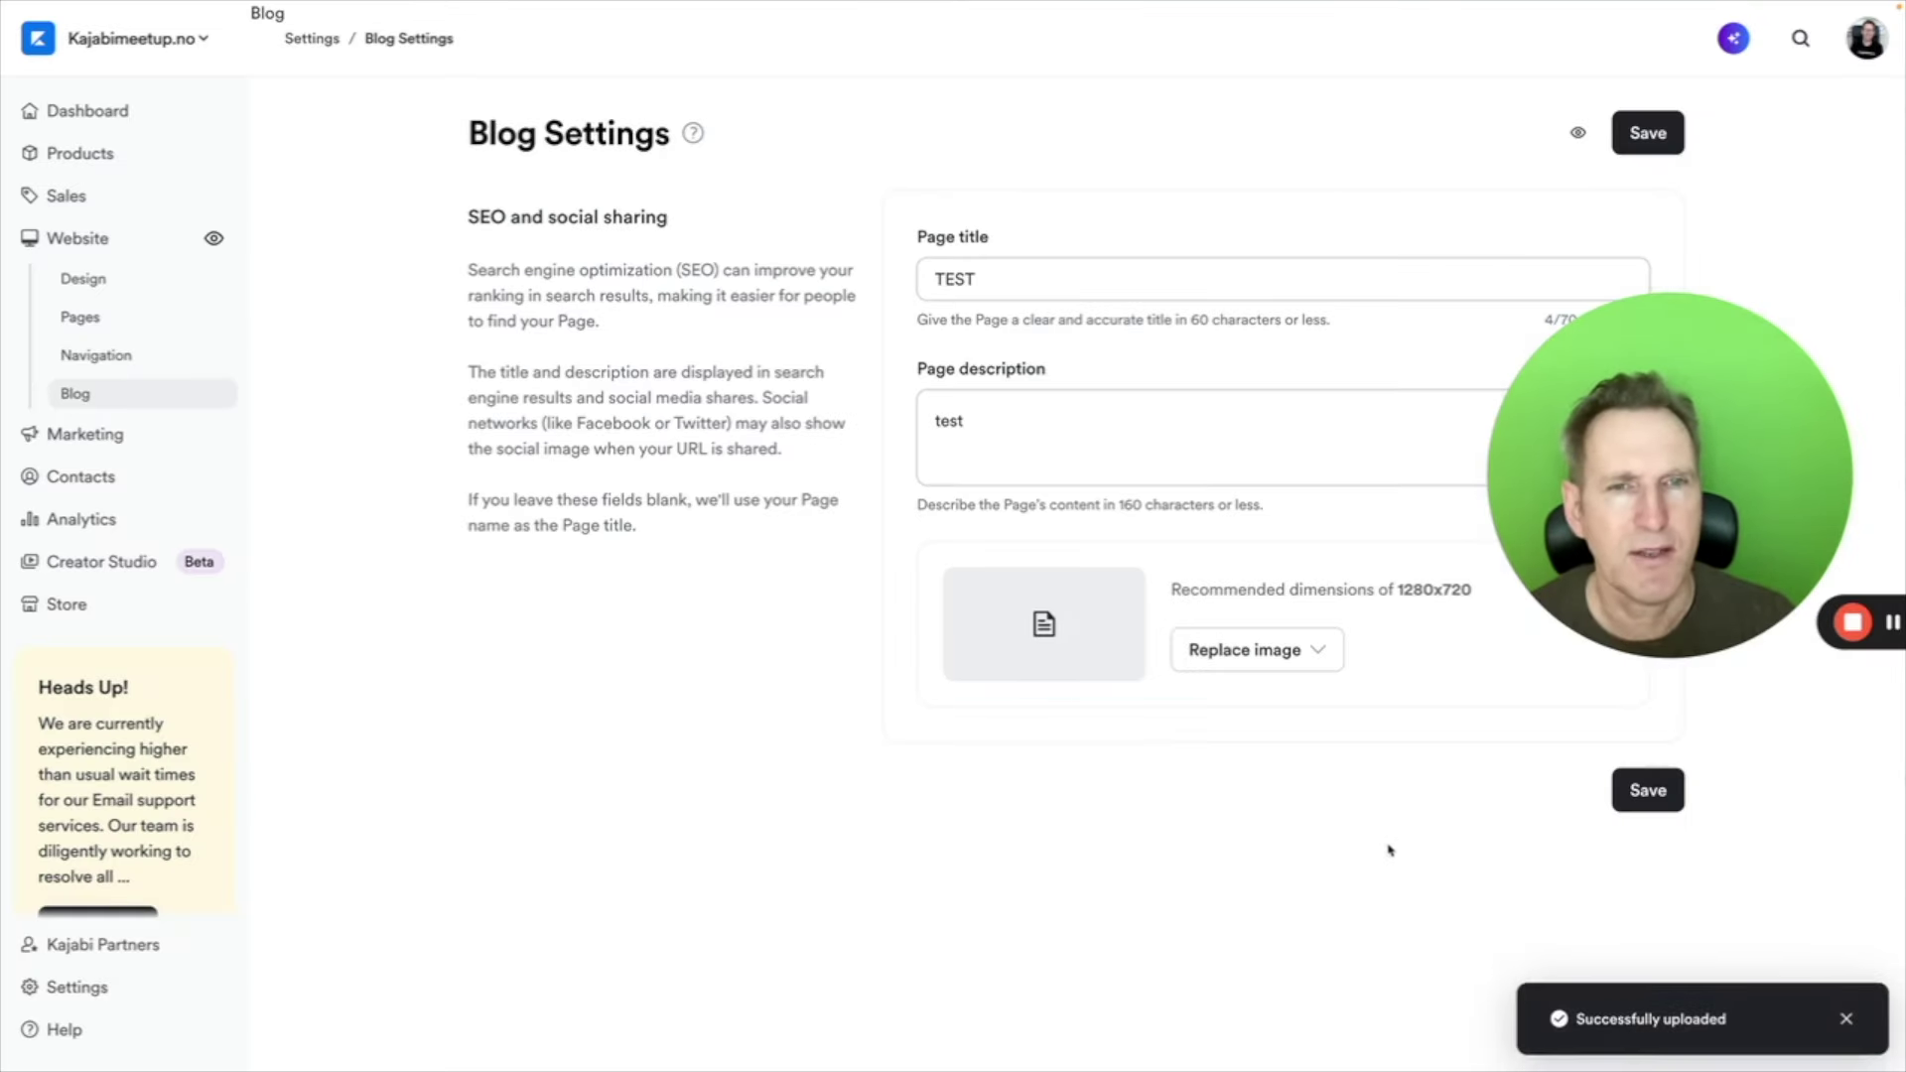
left_click(1633, 801)
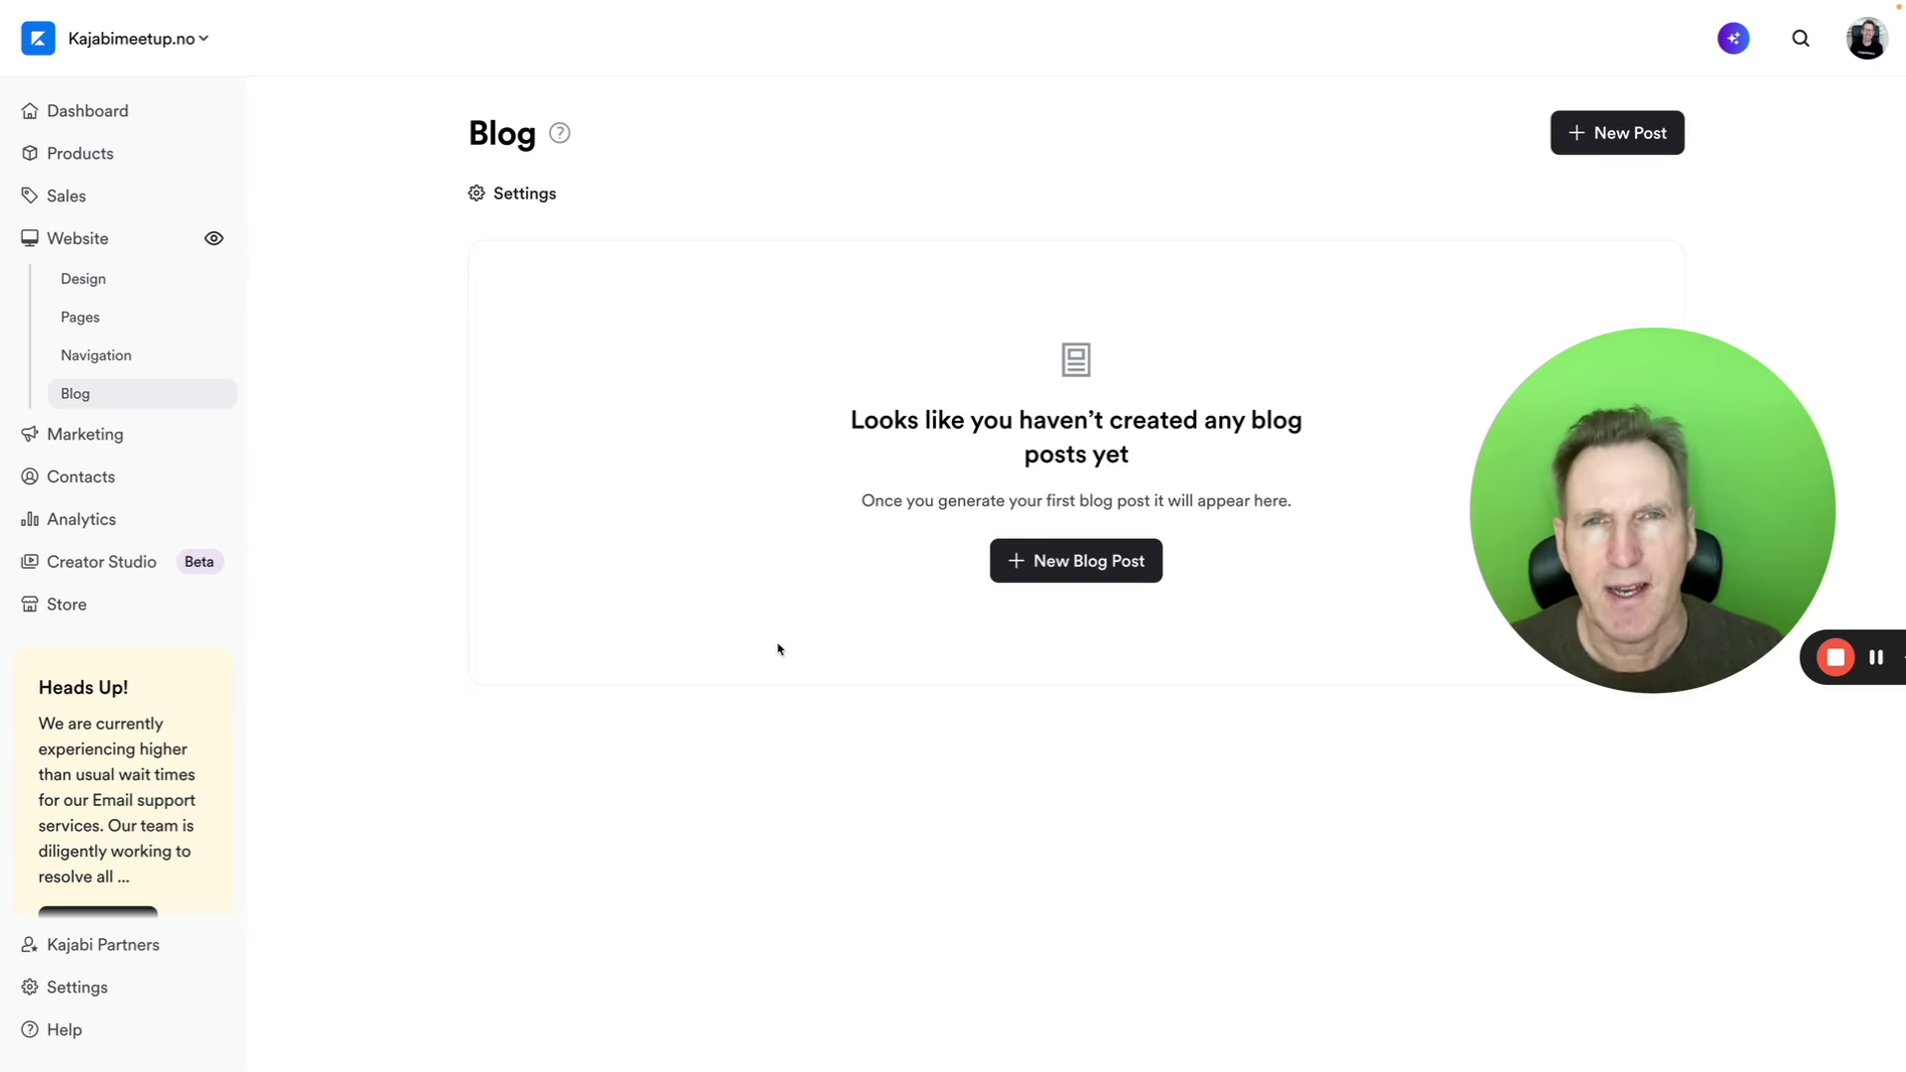
Step: Start a new blog post and review its media, post details, image, tags, SEO and visibility options
left_click(1589, 142)
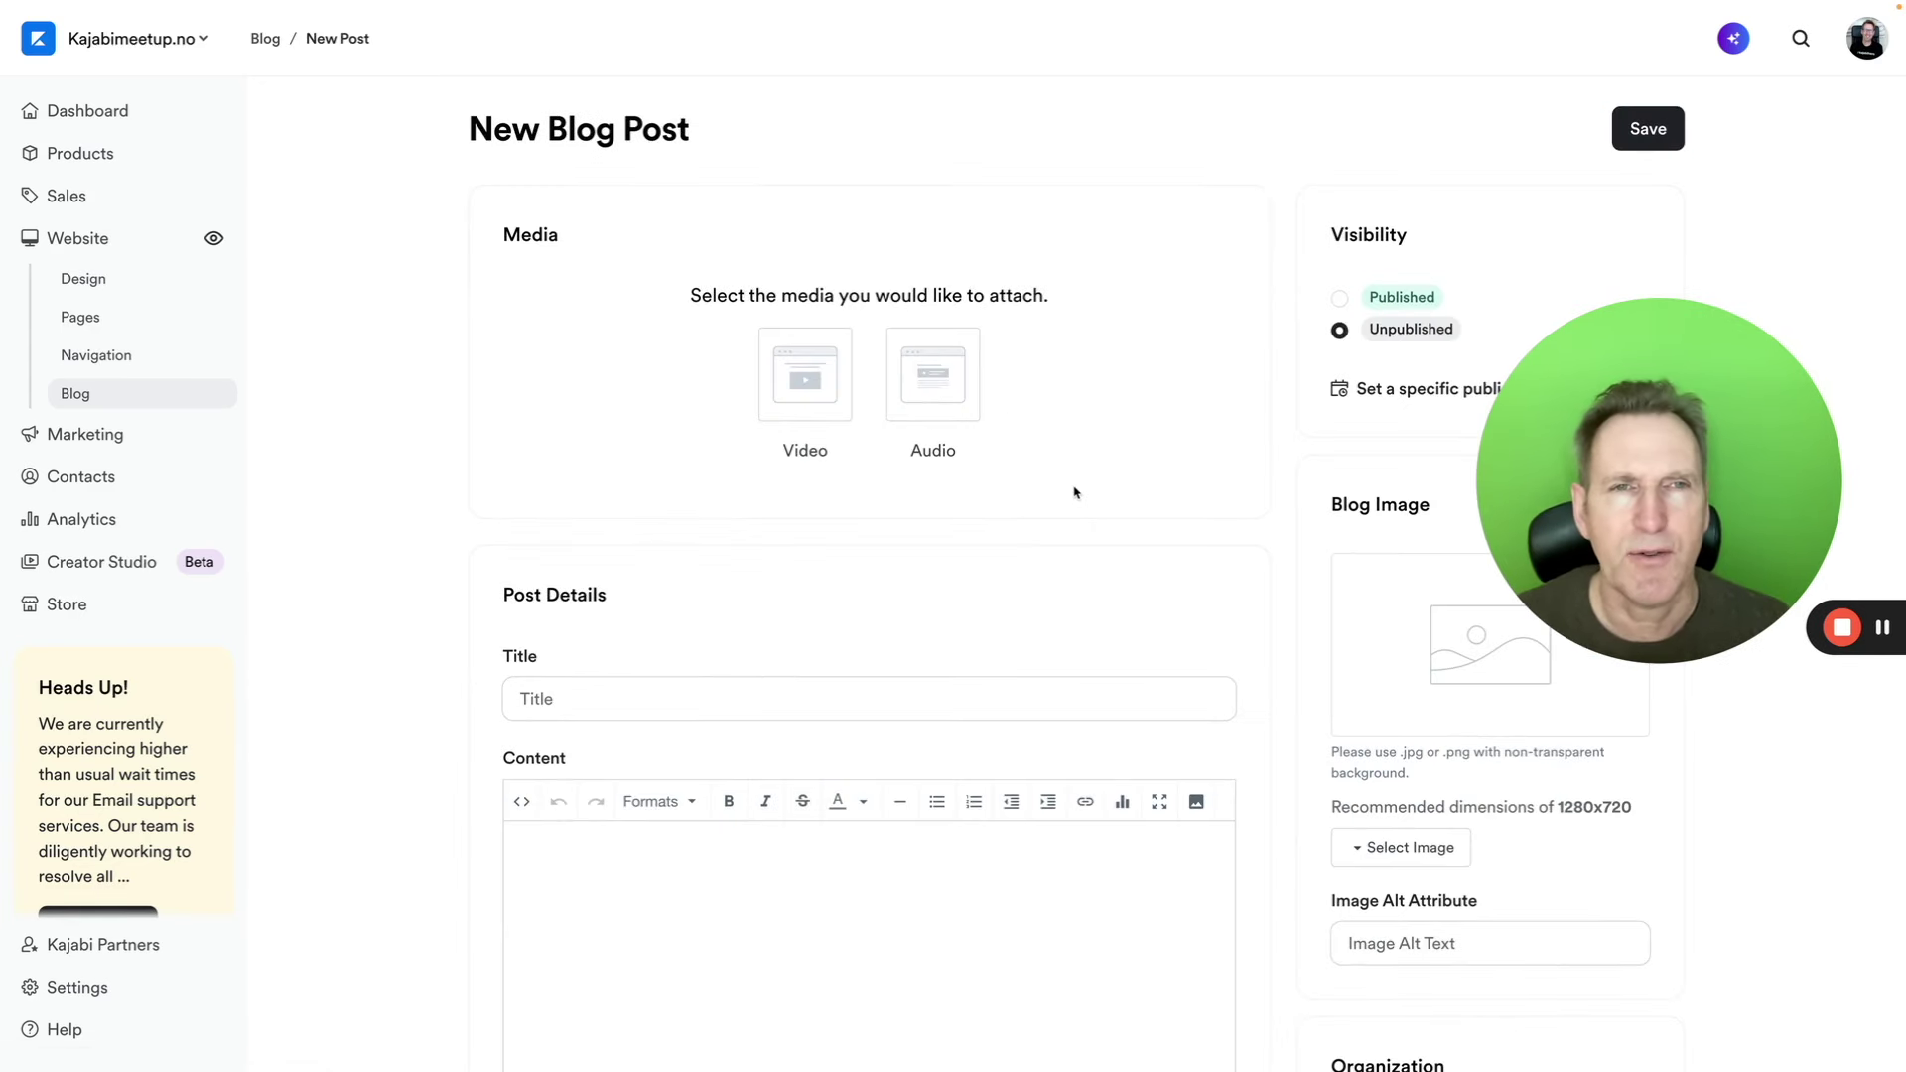
scroll(1073, 491, "down", 3)
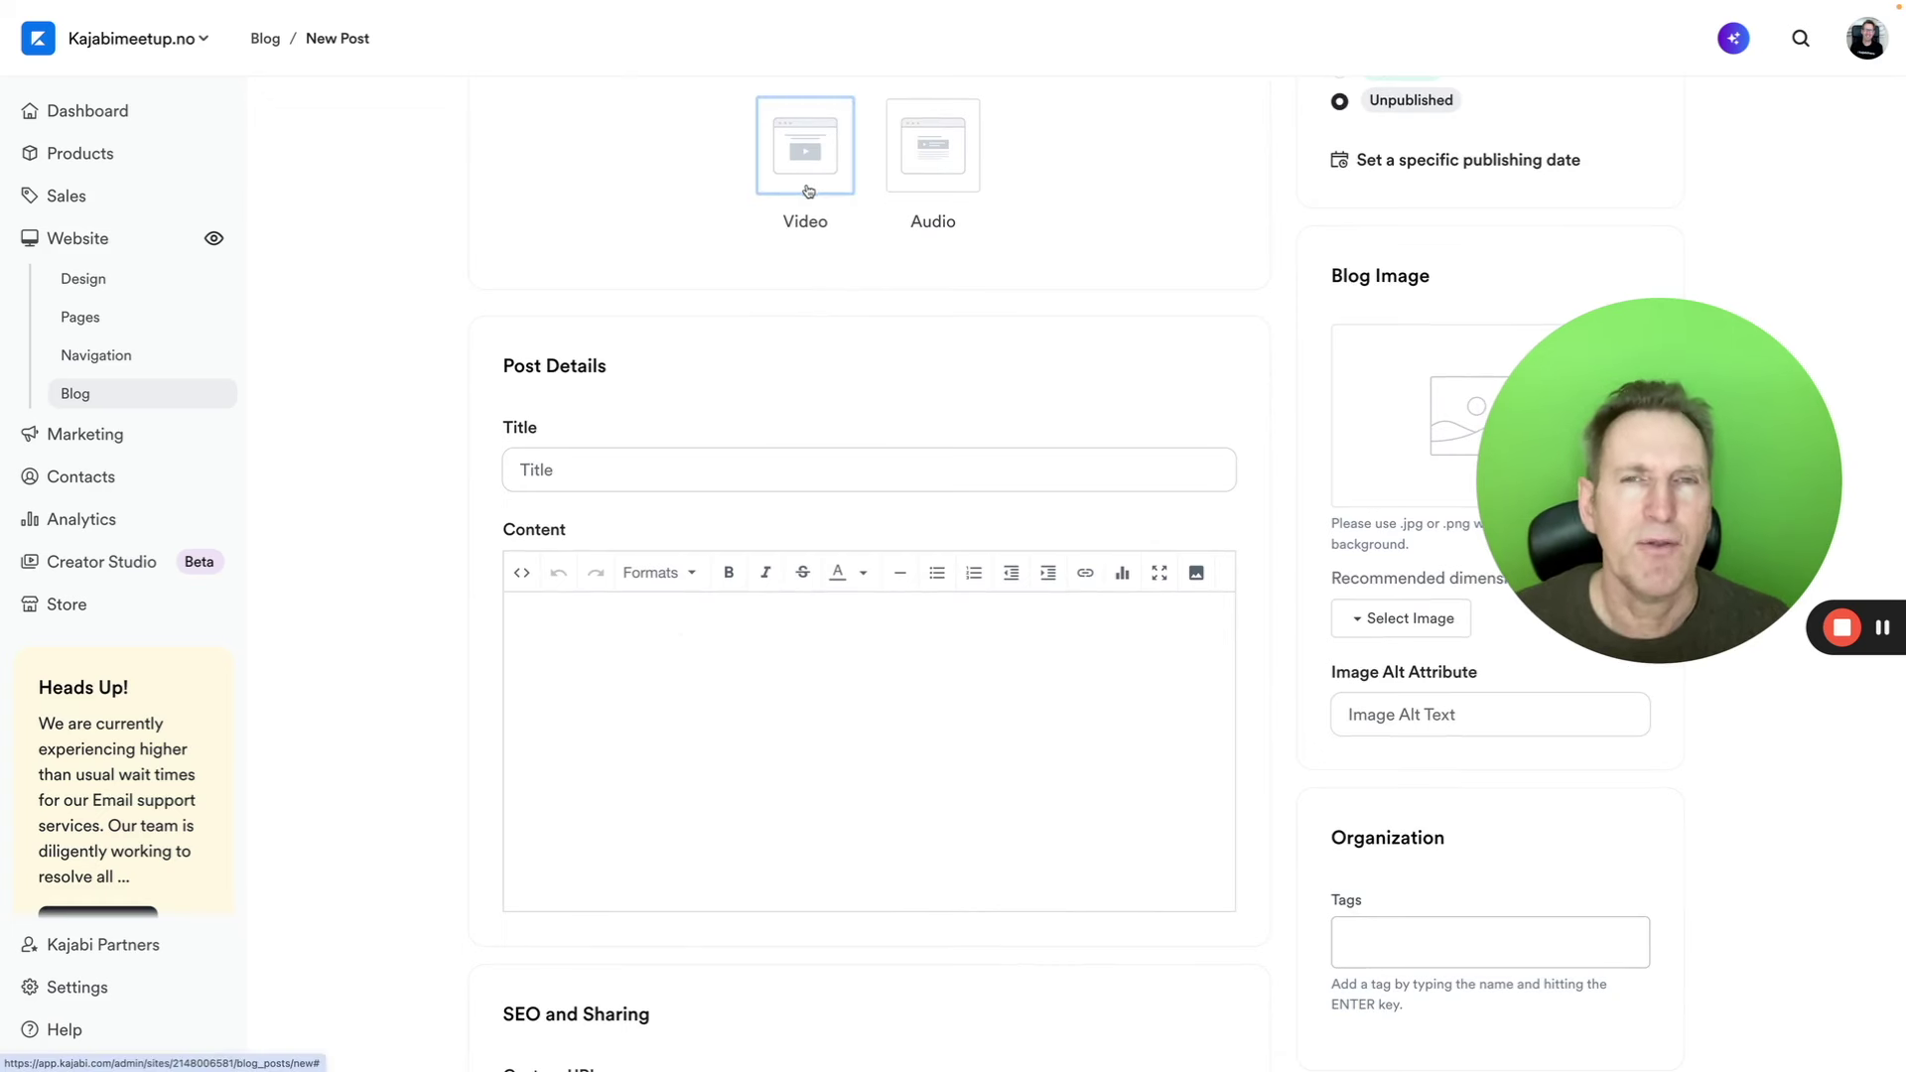
left_click(933, 191)
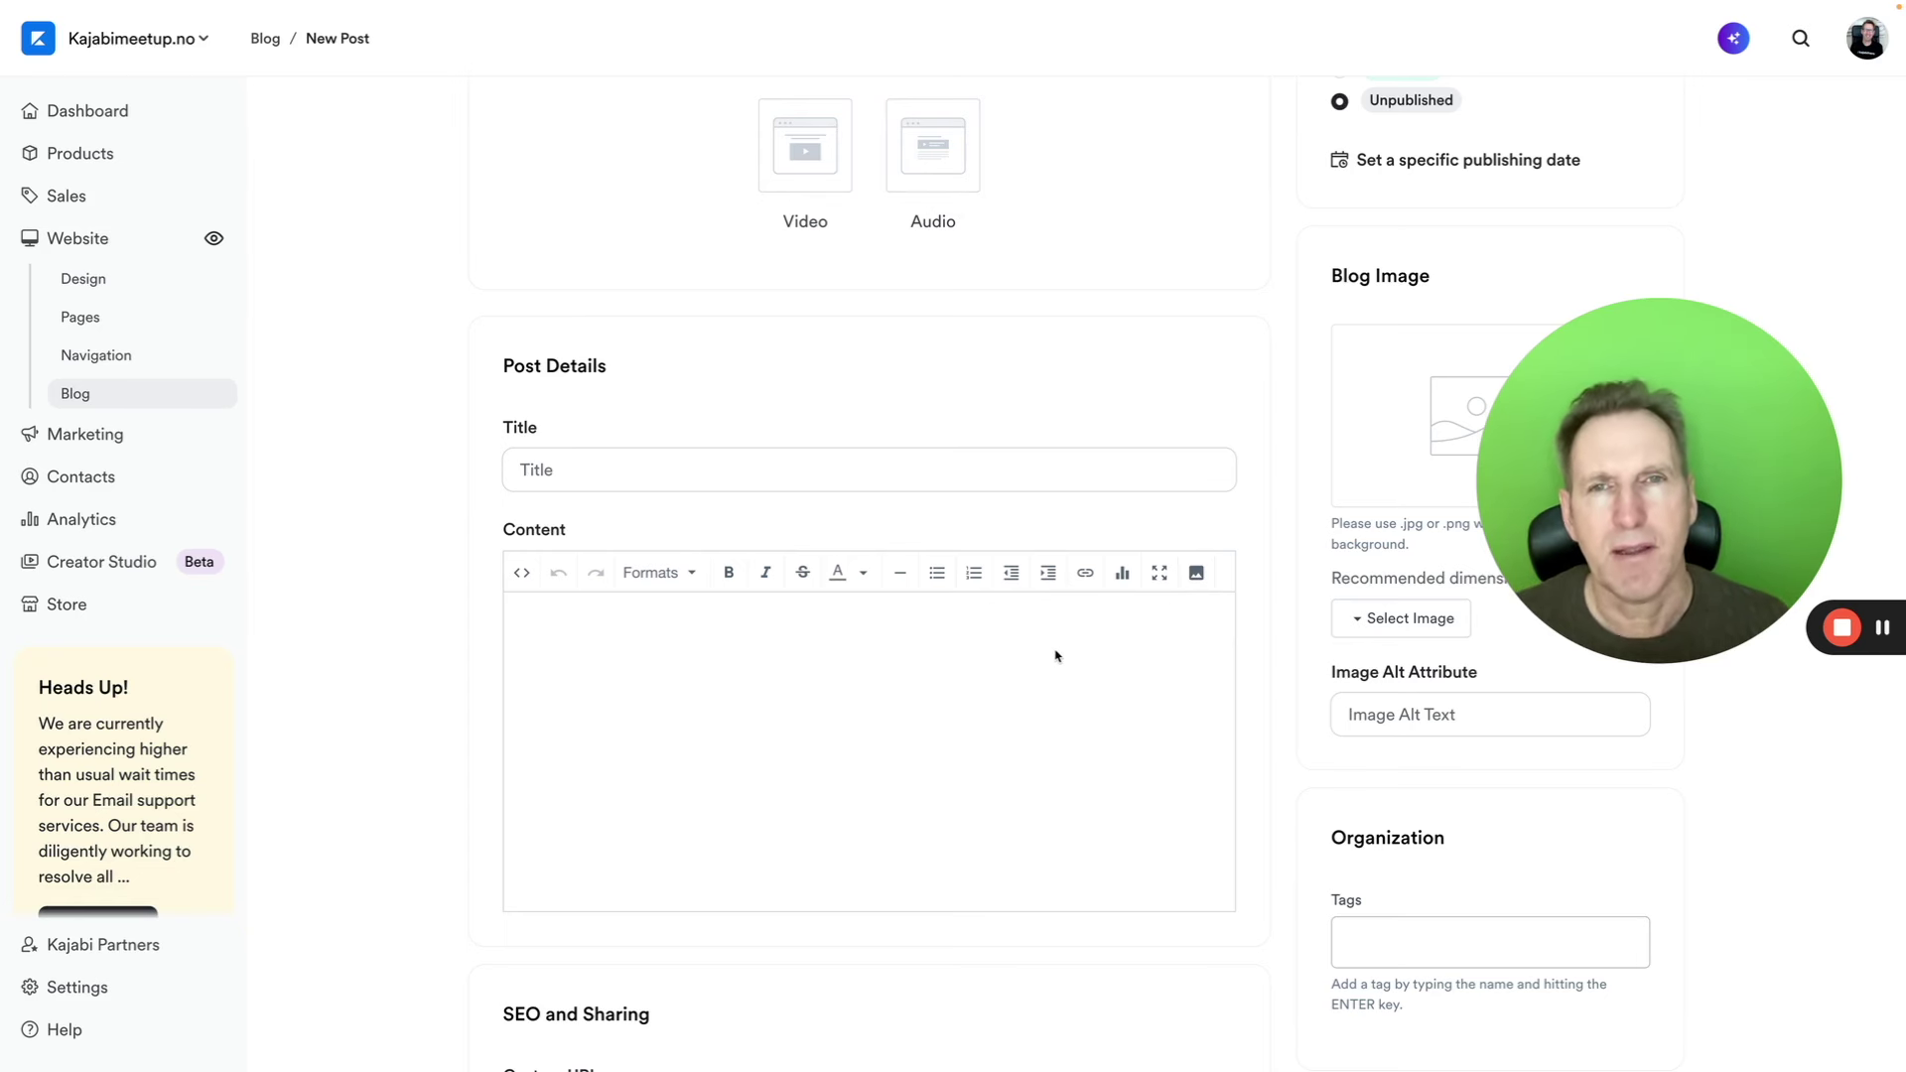
scroll(1057, 653, "up", 3)
scroll(1055, 651, "down", 8)
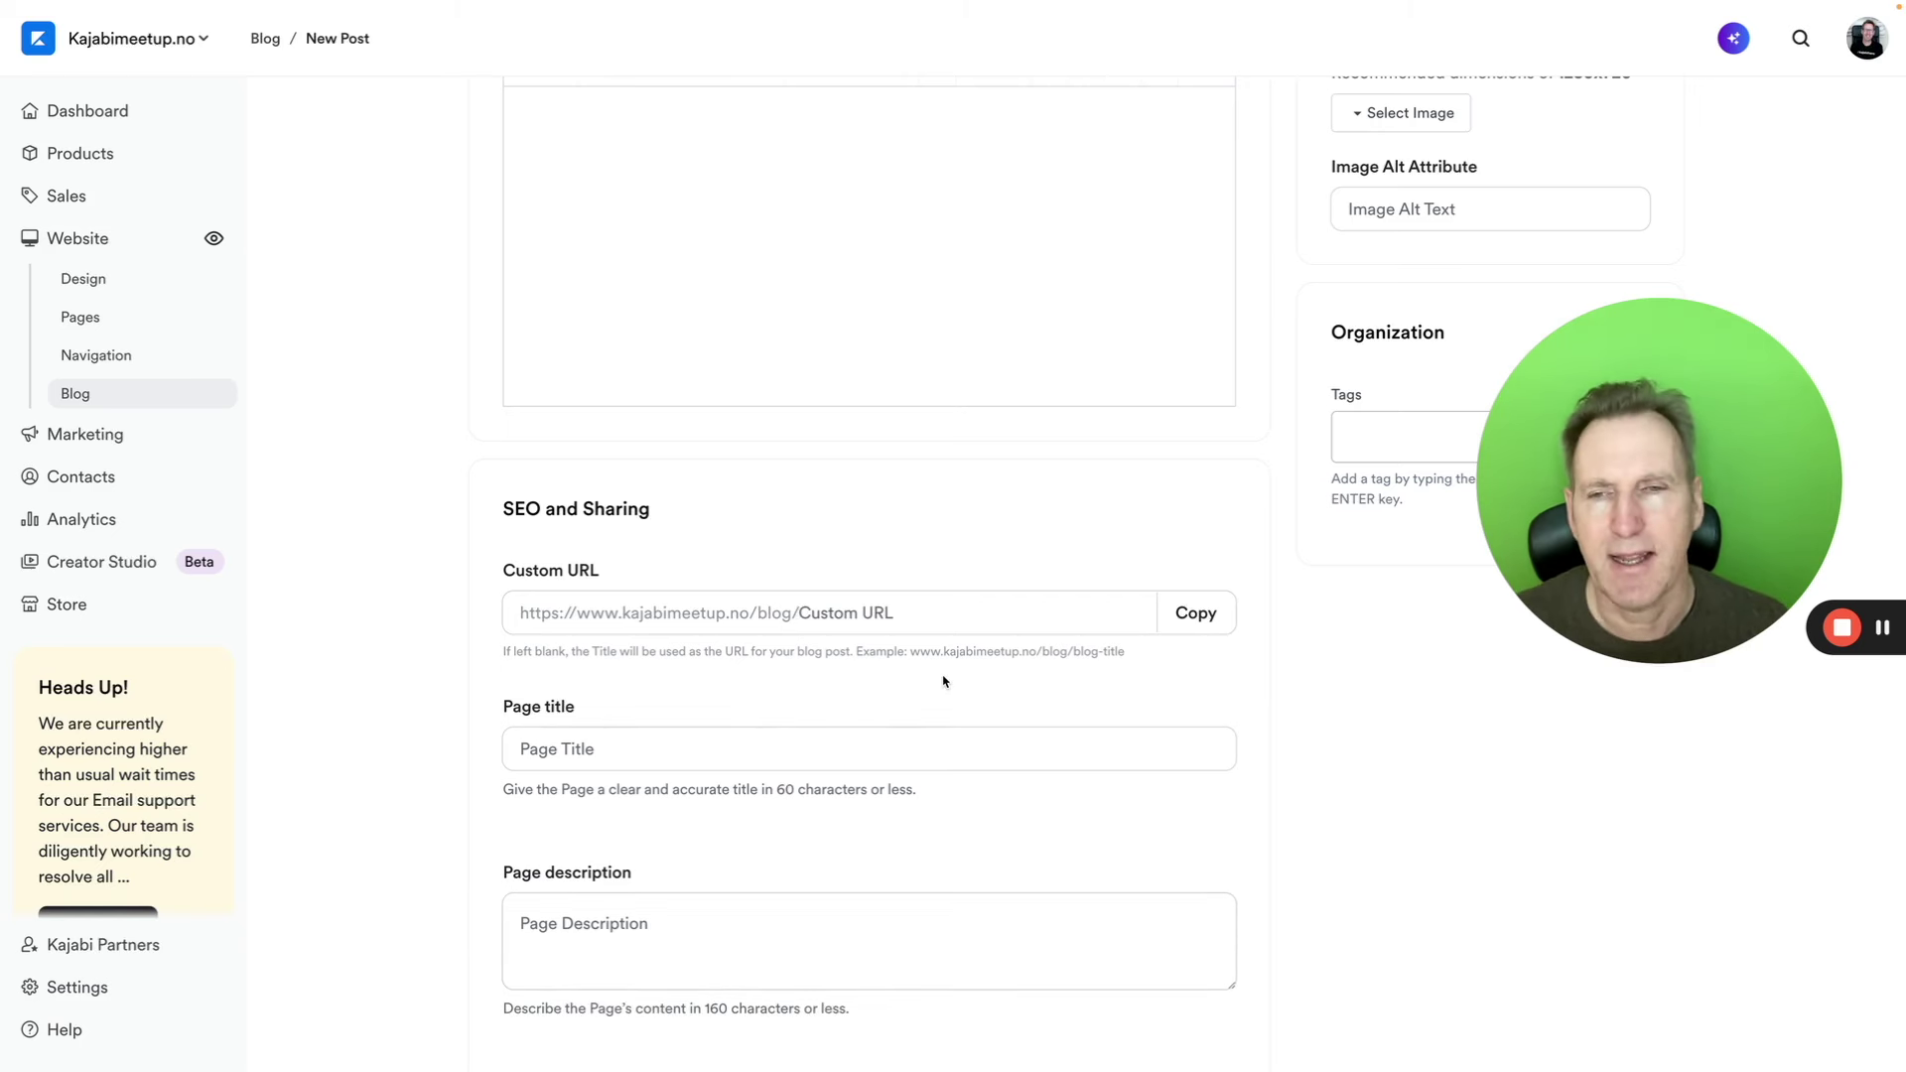
scroll(1047, 595, "up", 7)
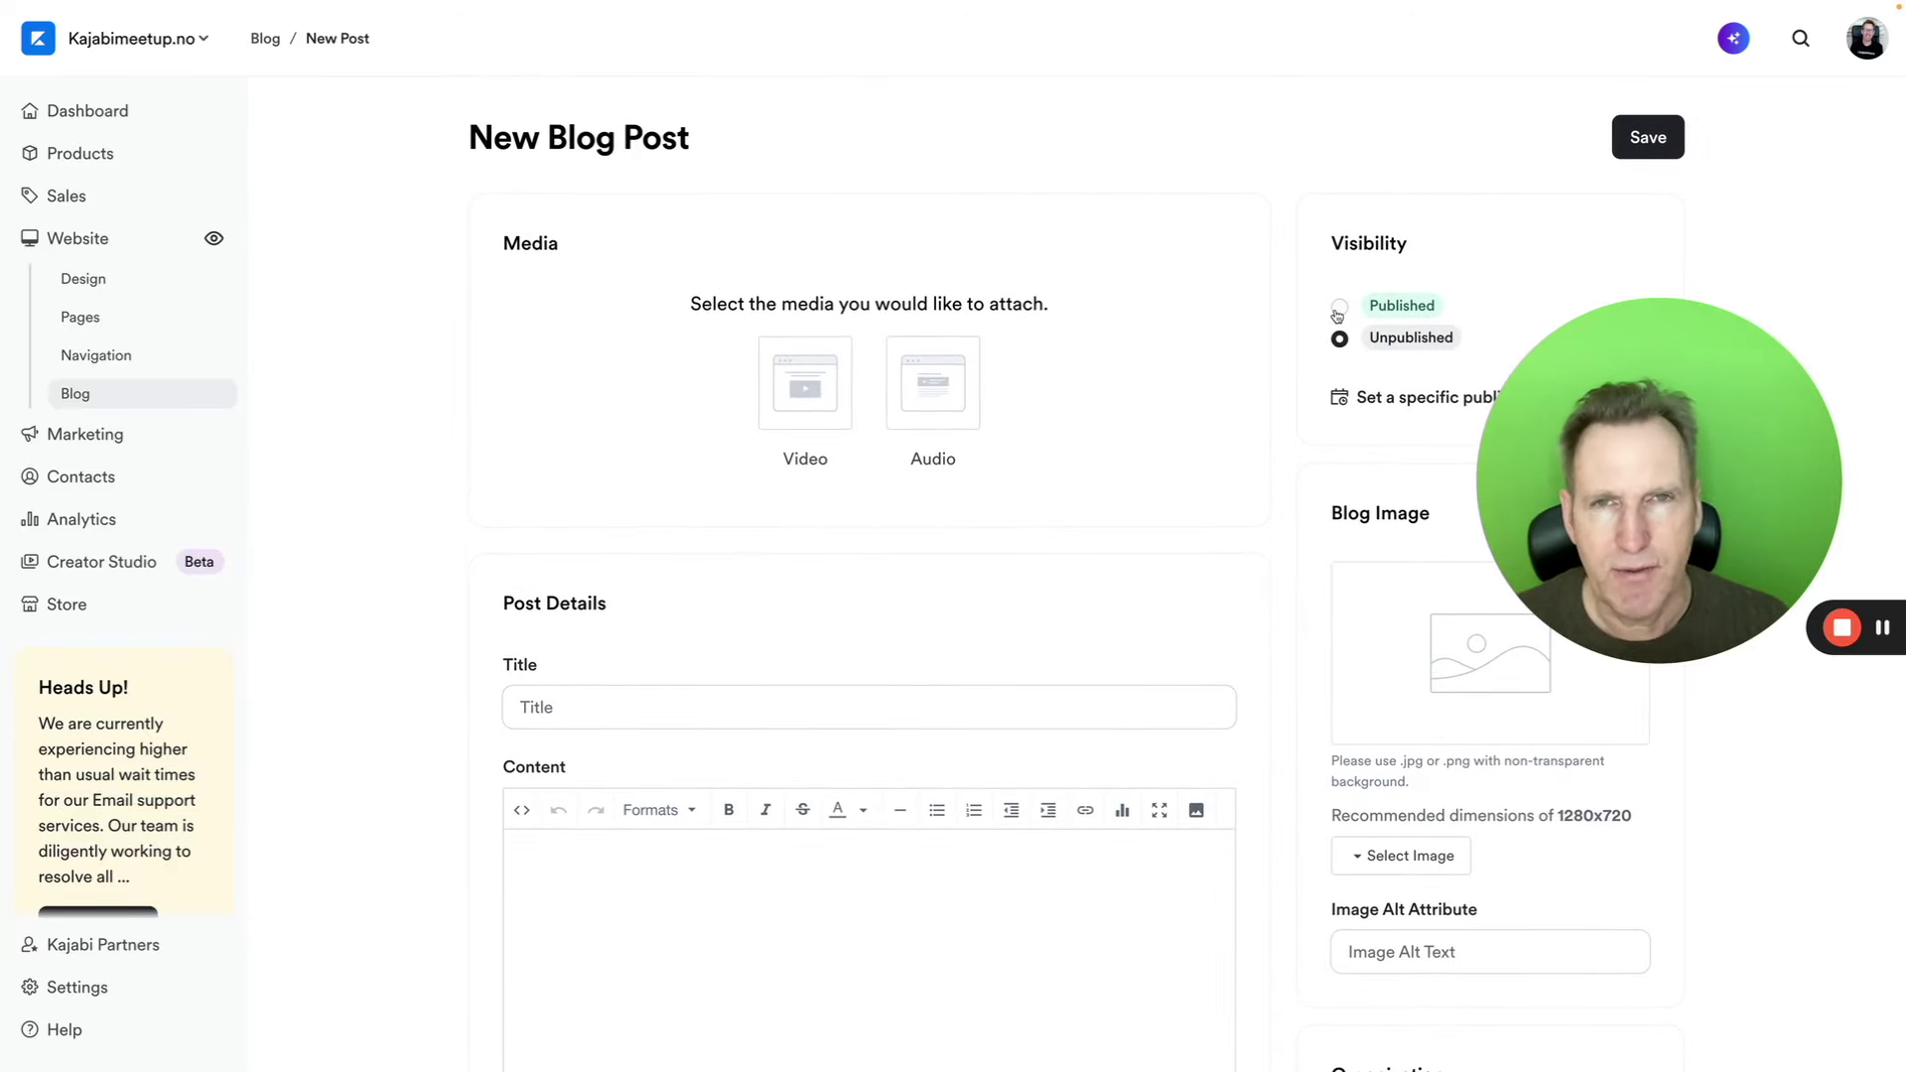
Step: Title the post "Blogg innlegg 1", give it the content "Dette er en test", the tag "test" and a blog image, and save it
scroll(1360, 794, "down", 2)
scroll(1374, 695, "down", 2)
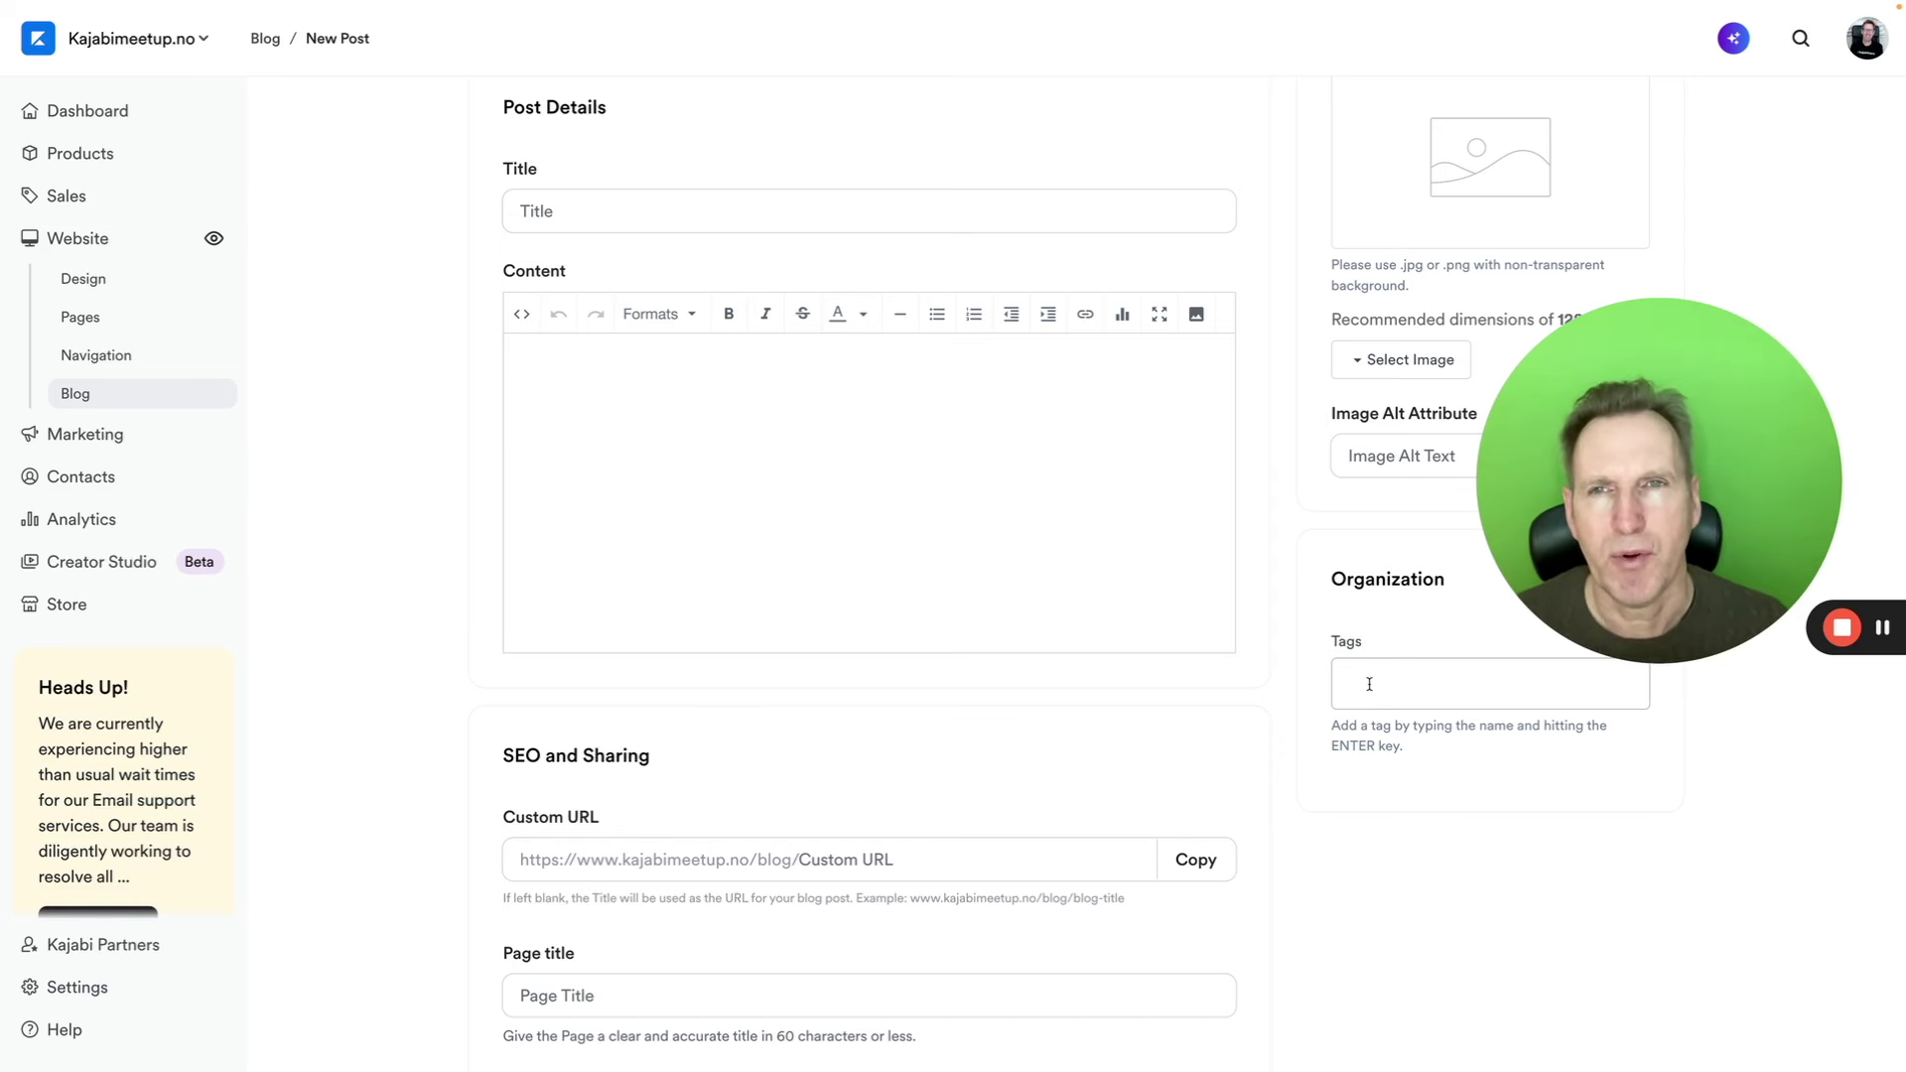
left_click_drag(1330, 642, 1360, 640)
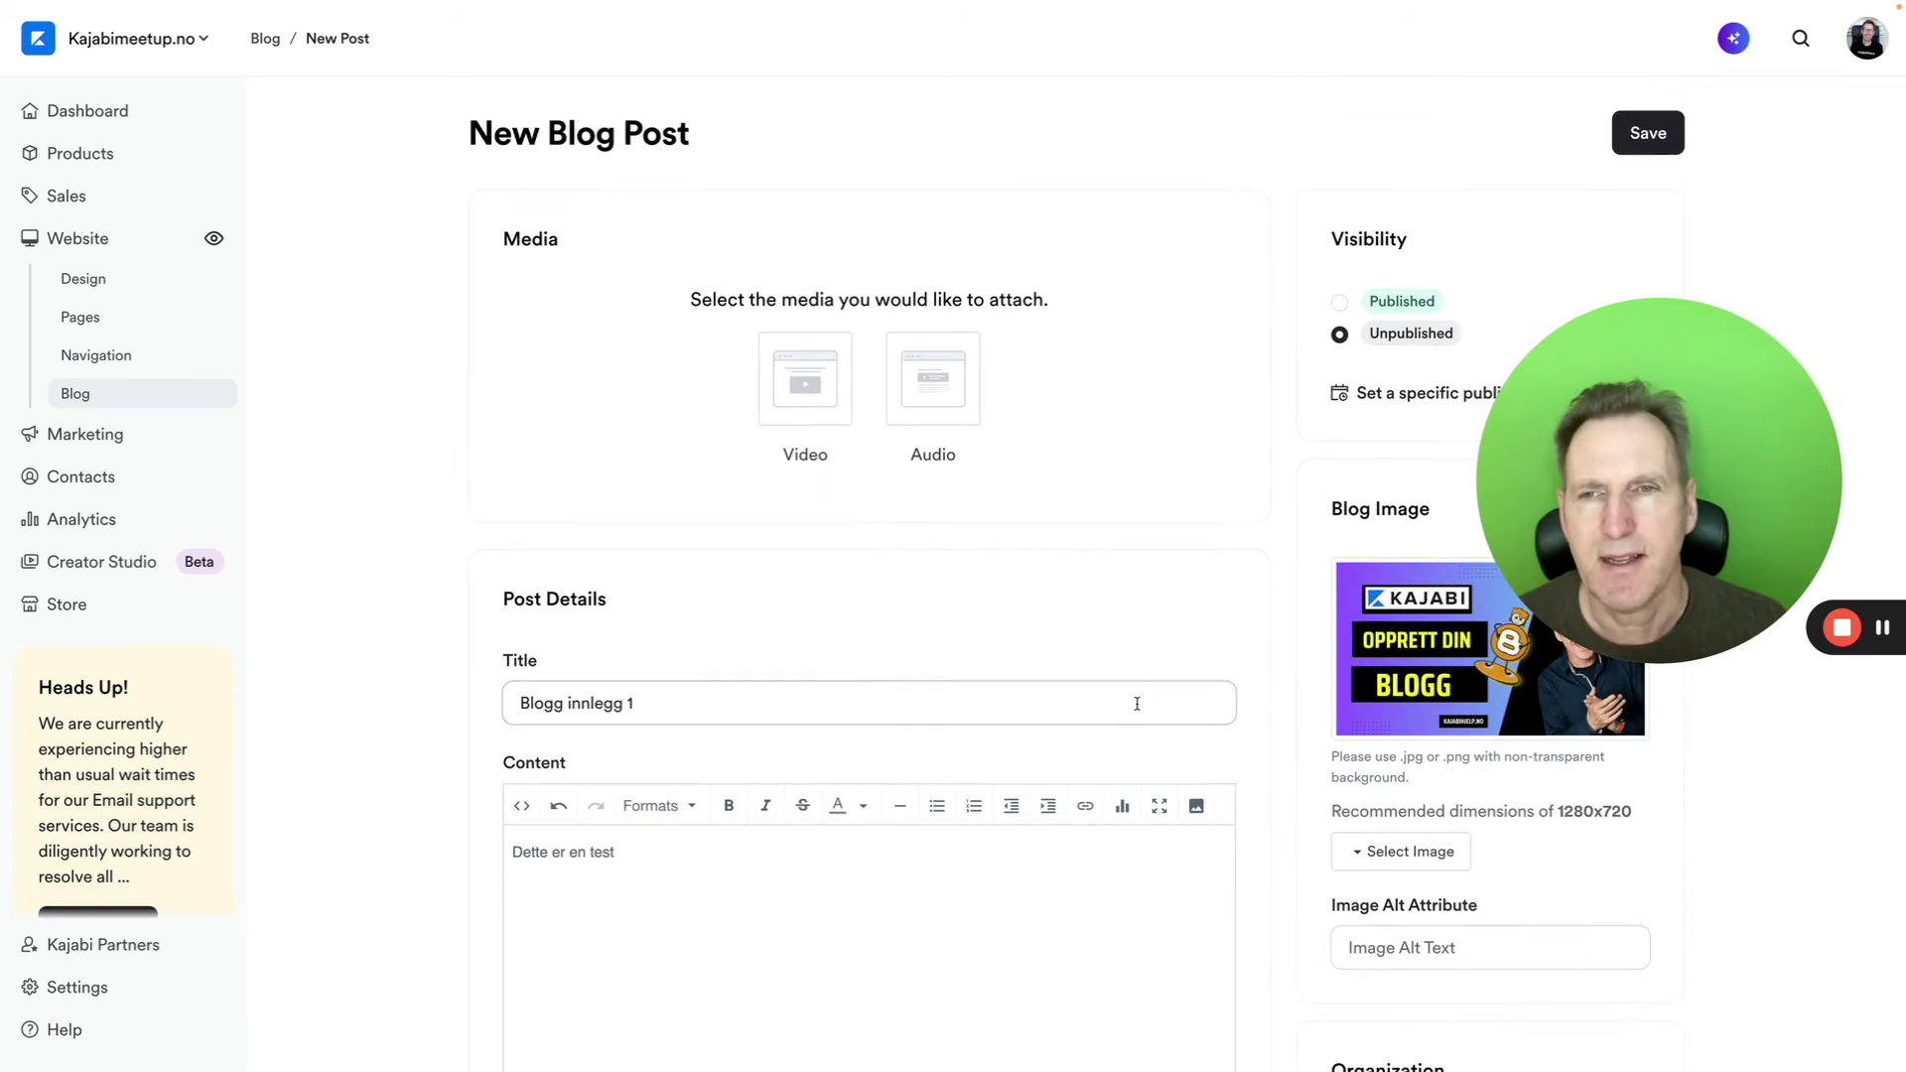
scroll(1137, 708, "down", 3)
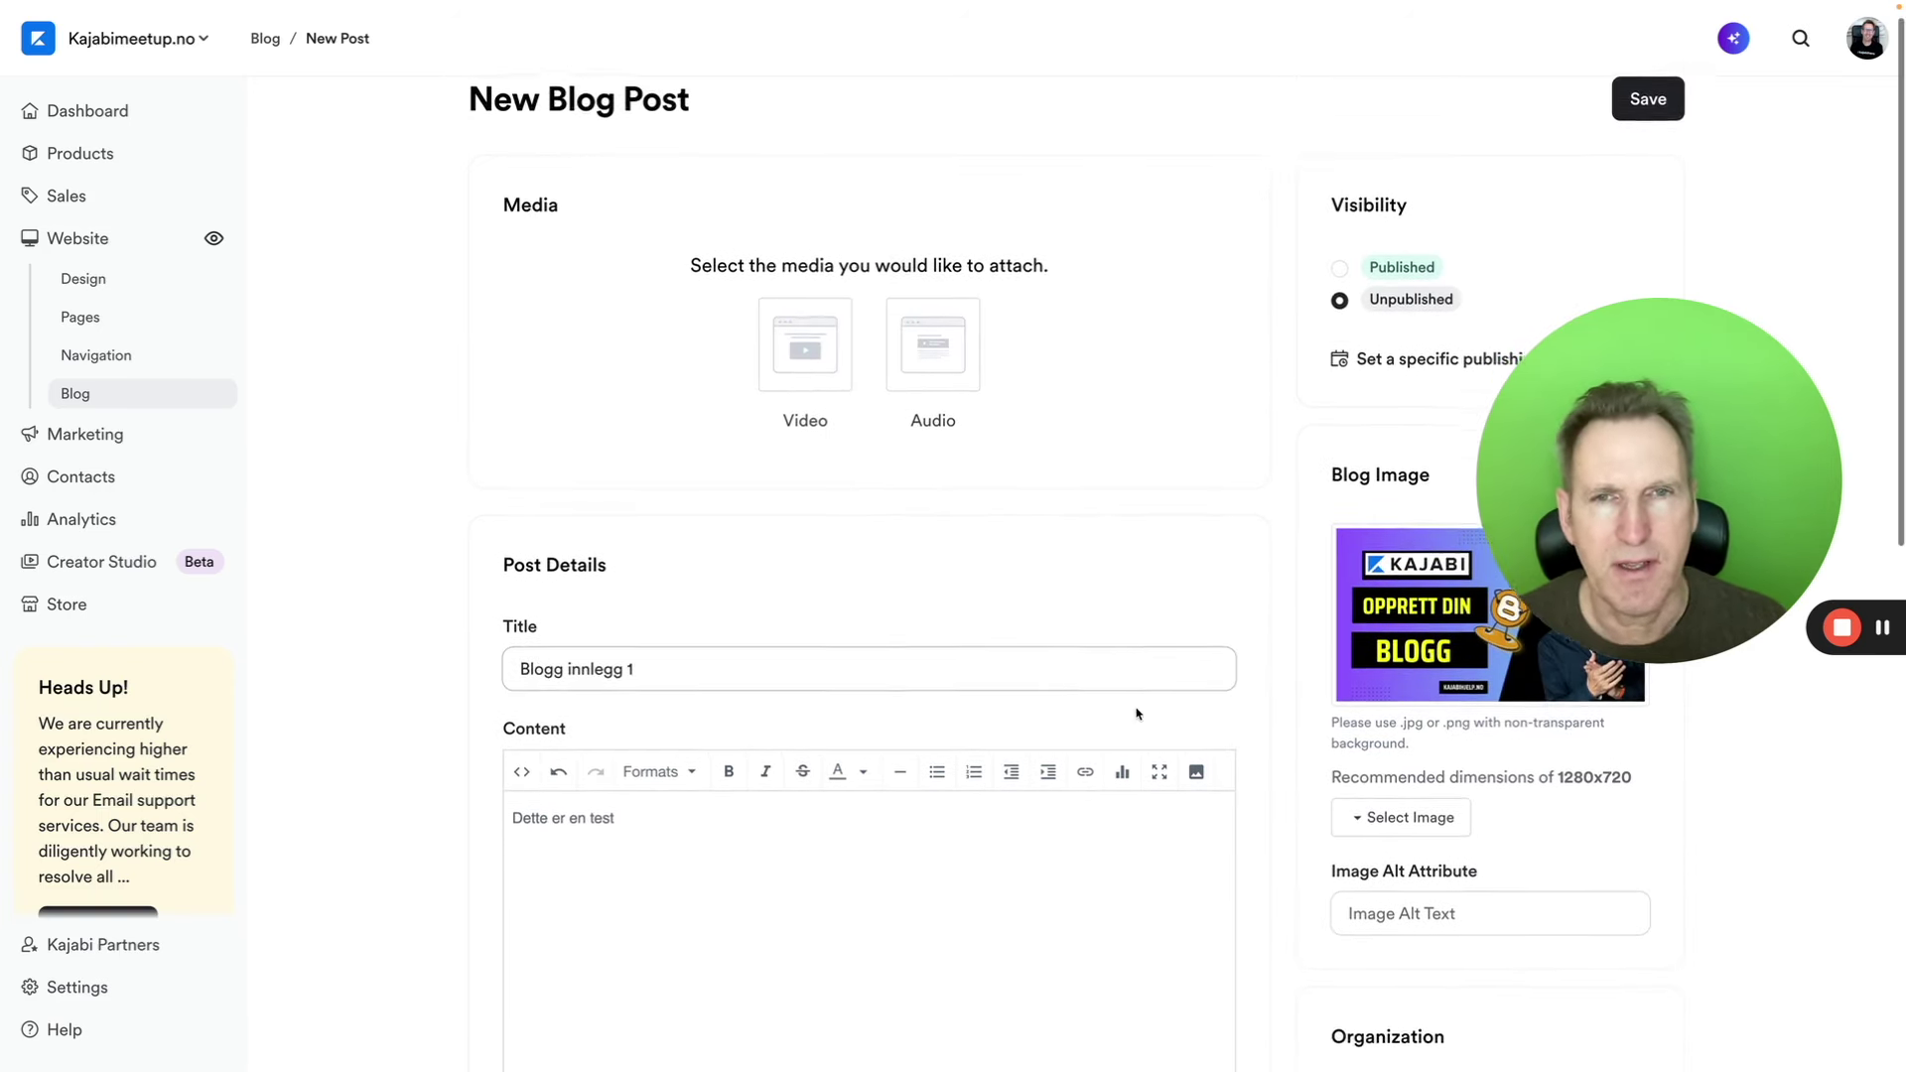
scroll(1137, 712, "down", 5)
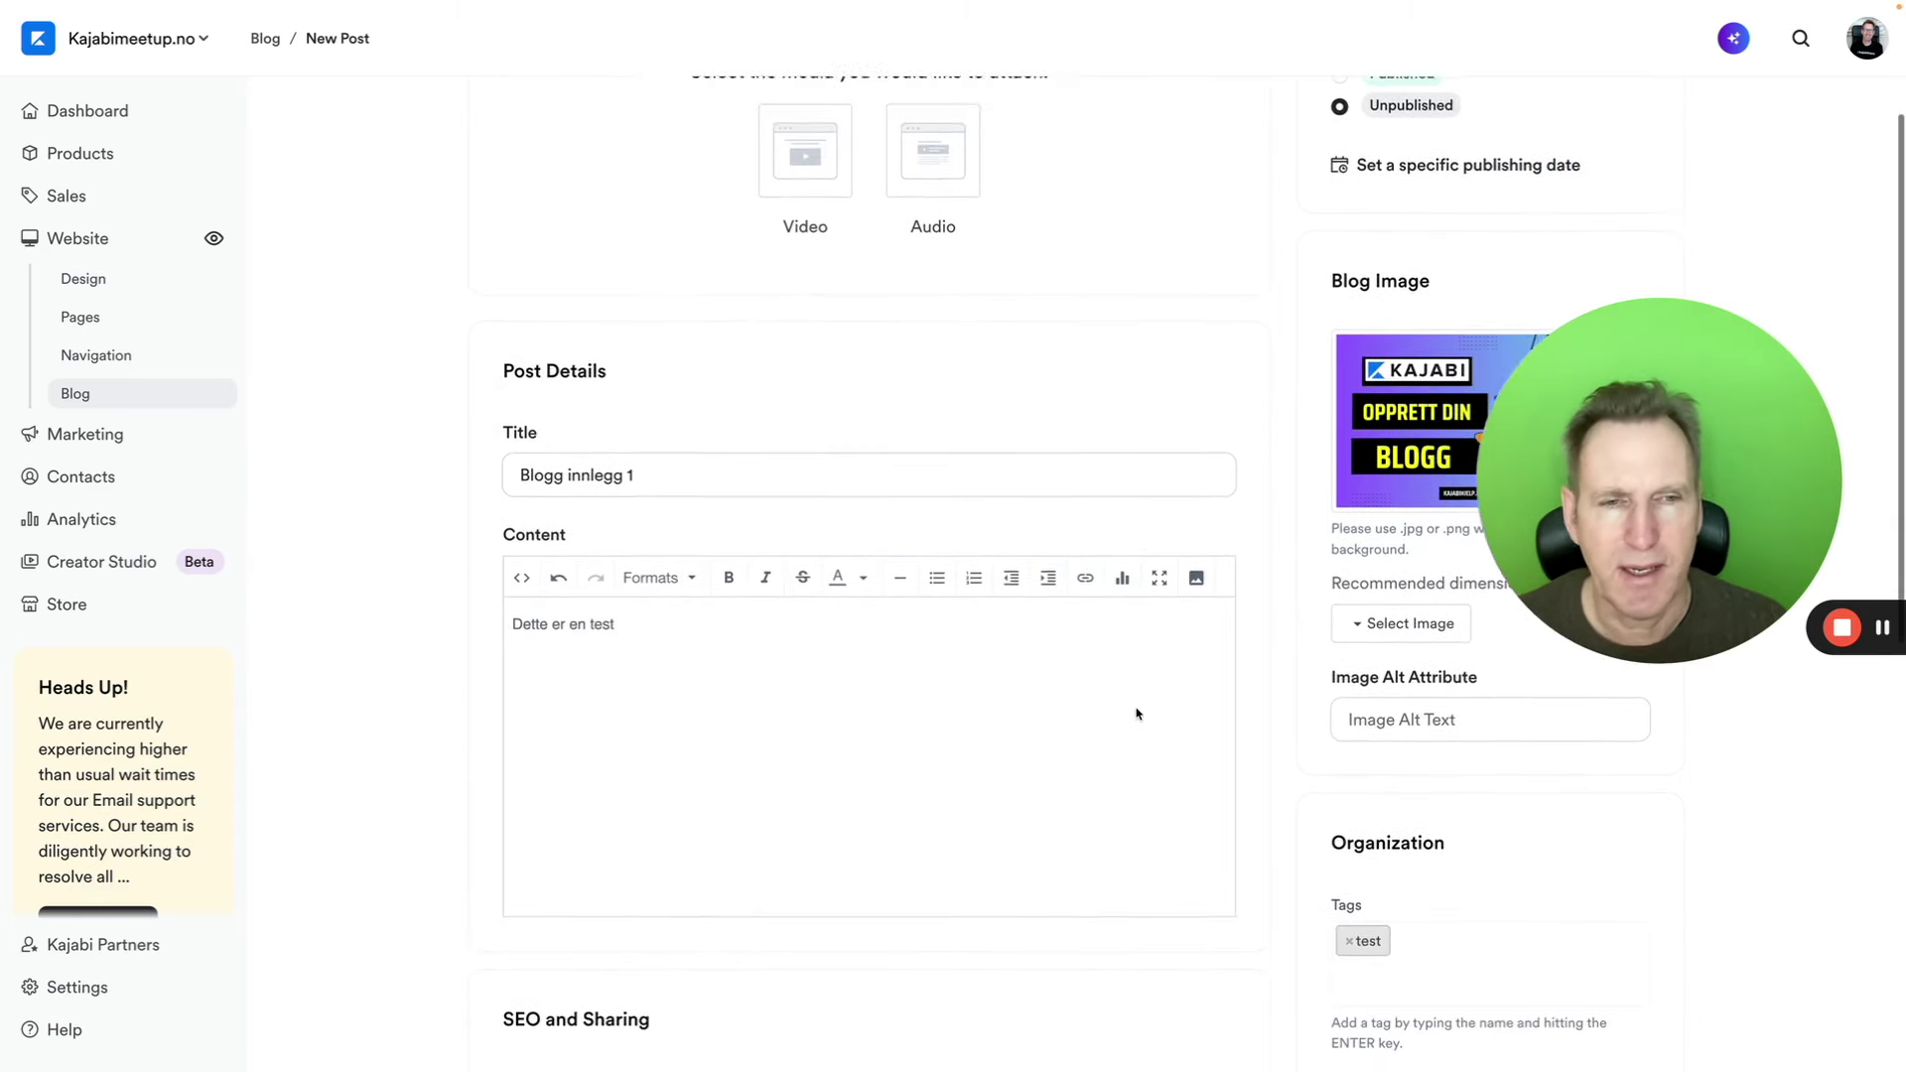
scroll(1139, 710, "up", 6)
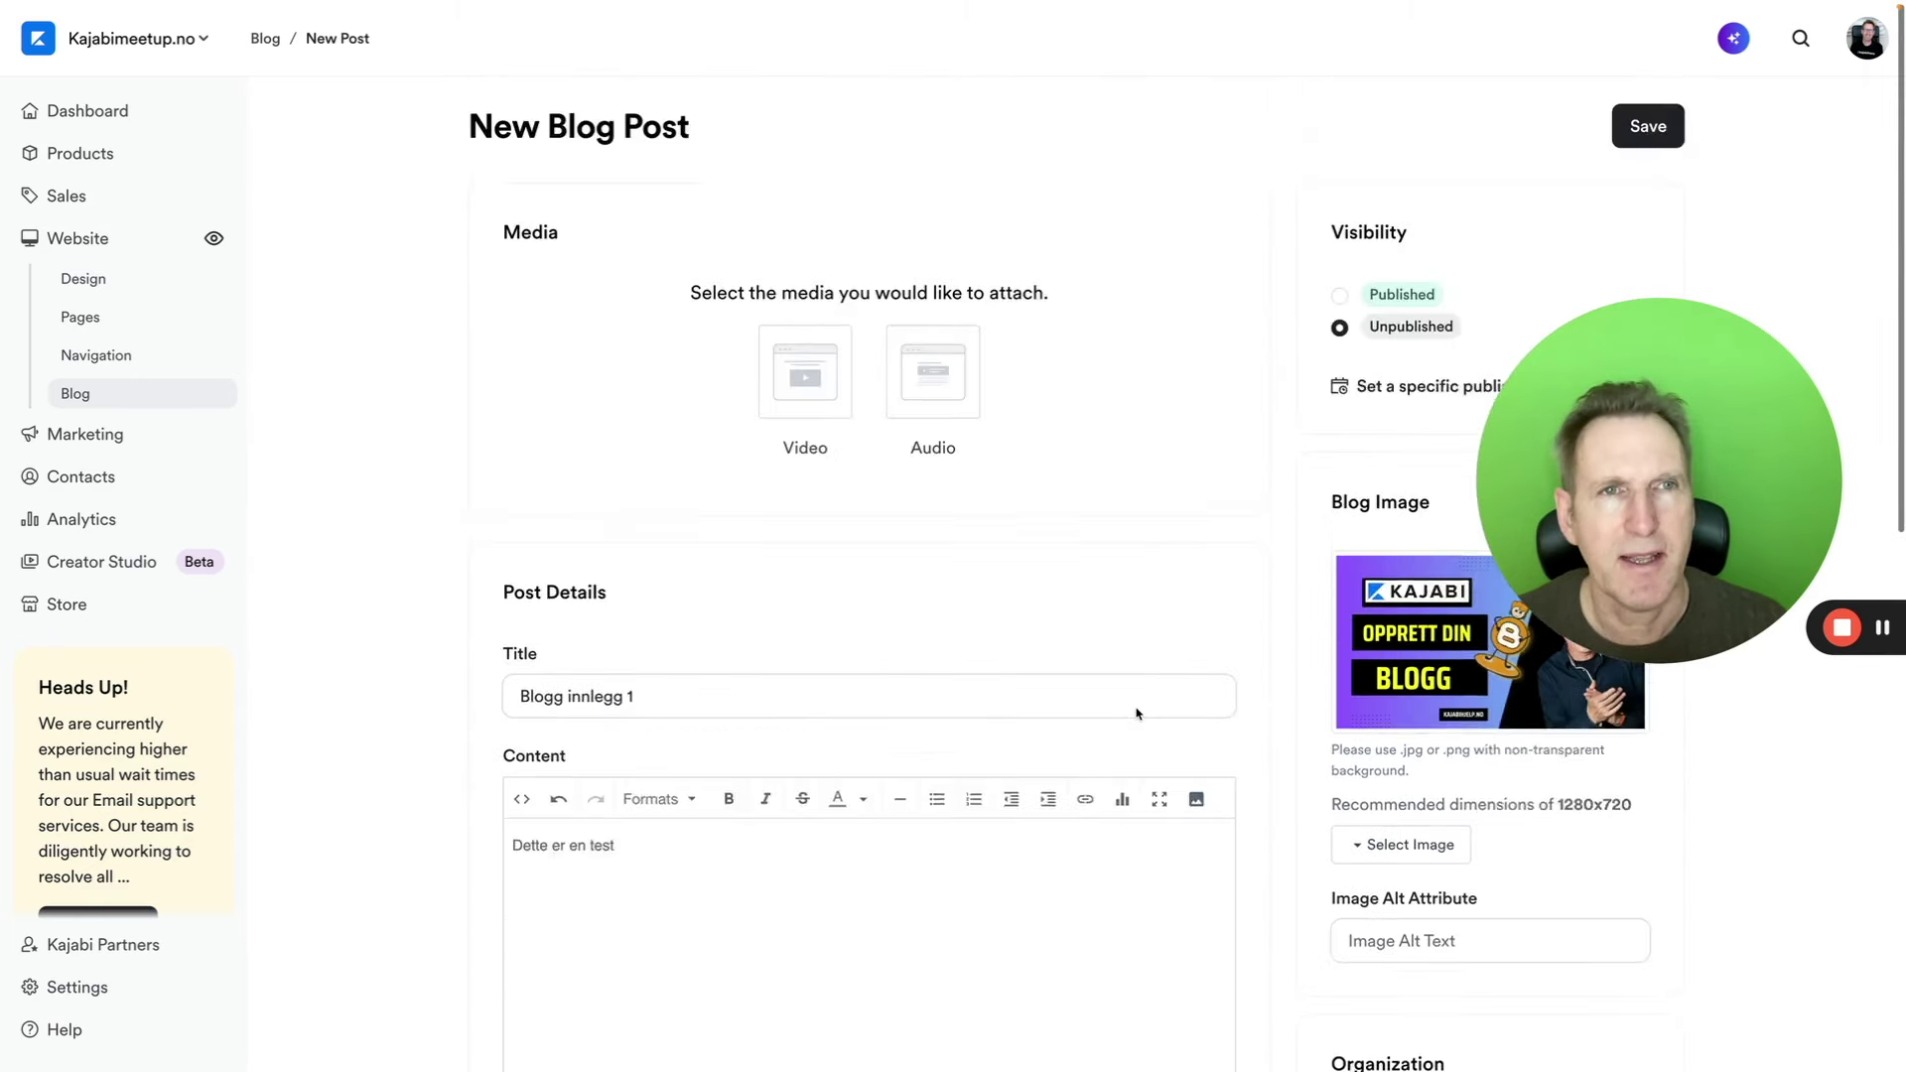
left_click(1644, 144)
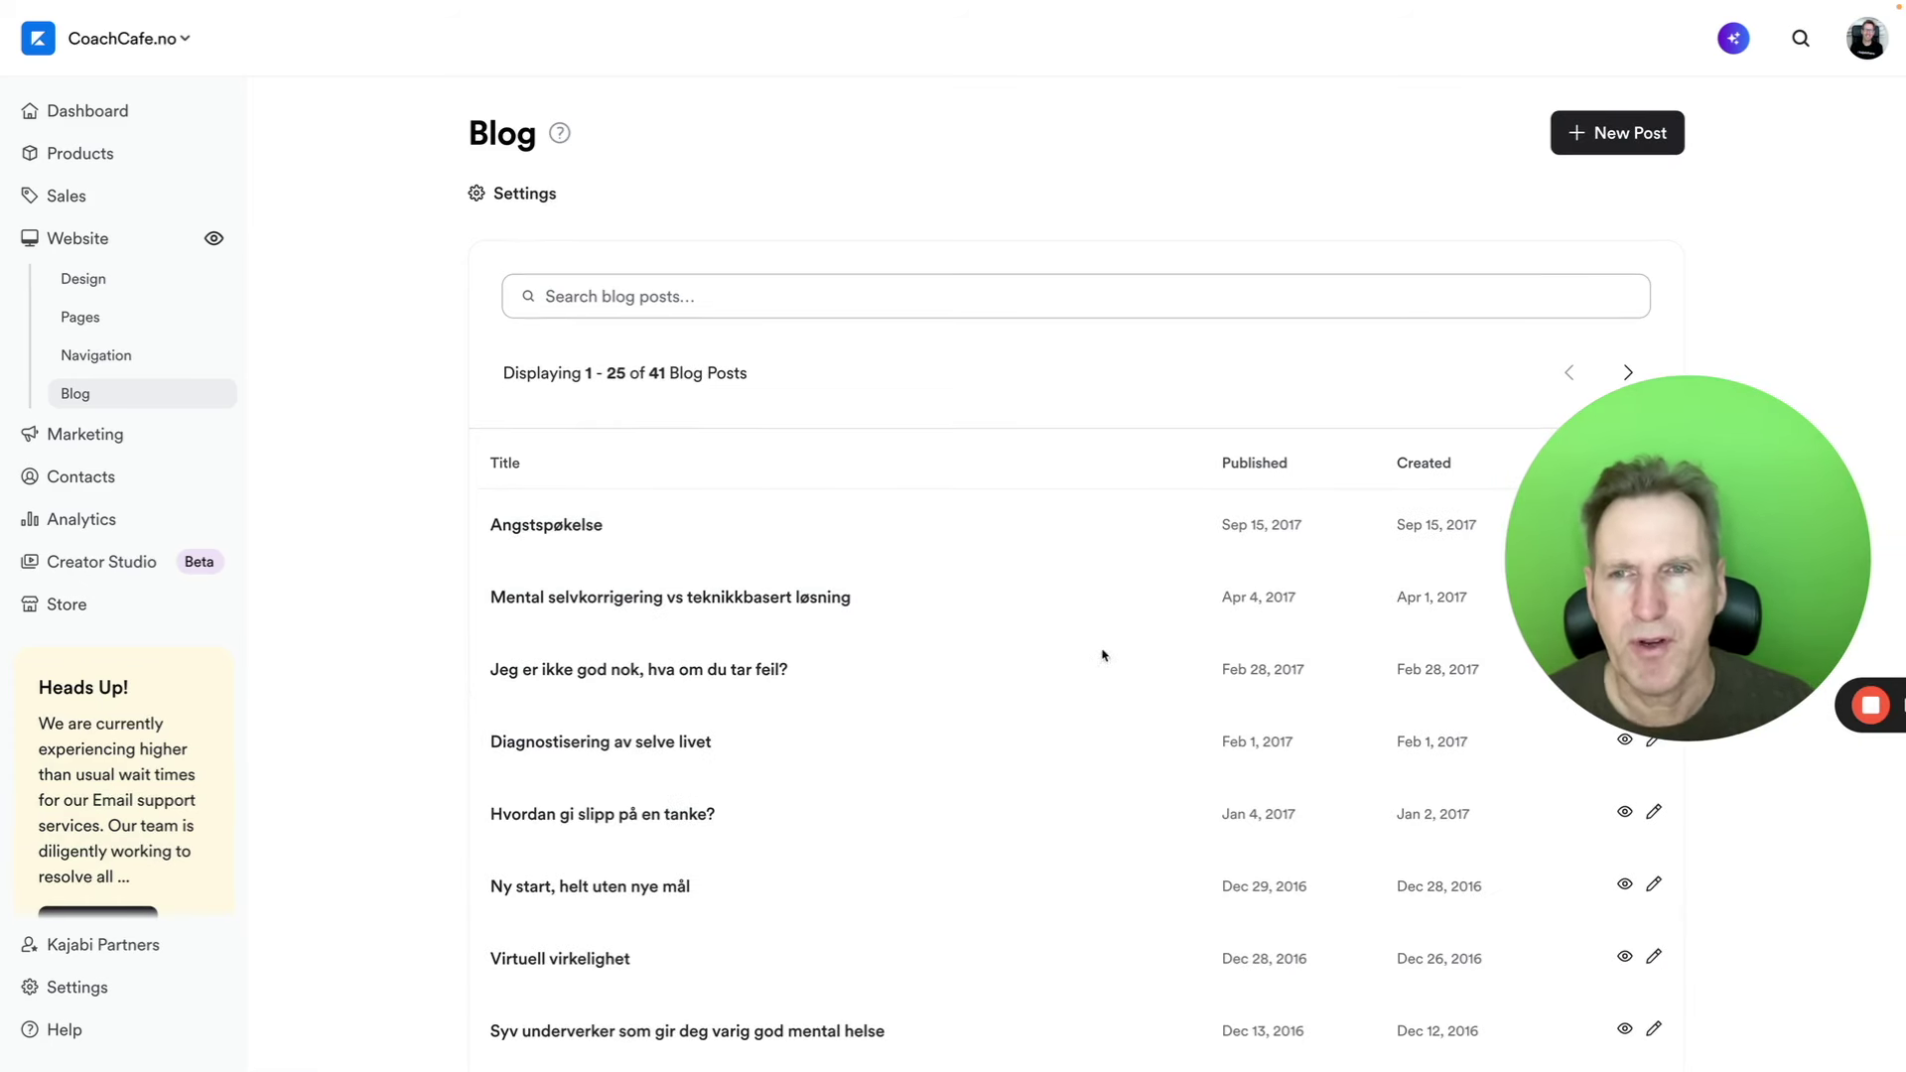
Step: Open the existing post "Mental selvkorrigering vs teknikkbasert løsning" for editing from the CoachCafe.no blog posts
scroll(1052, 639, "down", 1)
scroll(1053, 639, "down", 4)
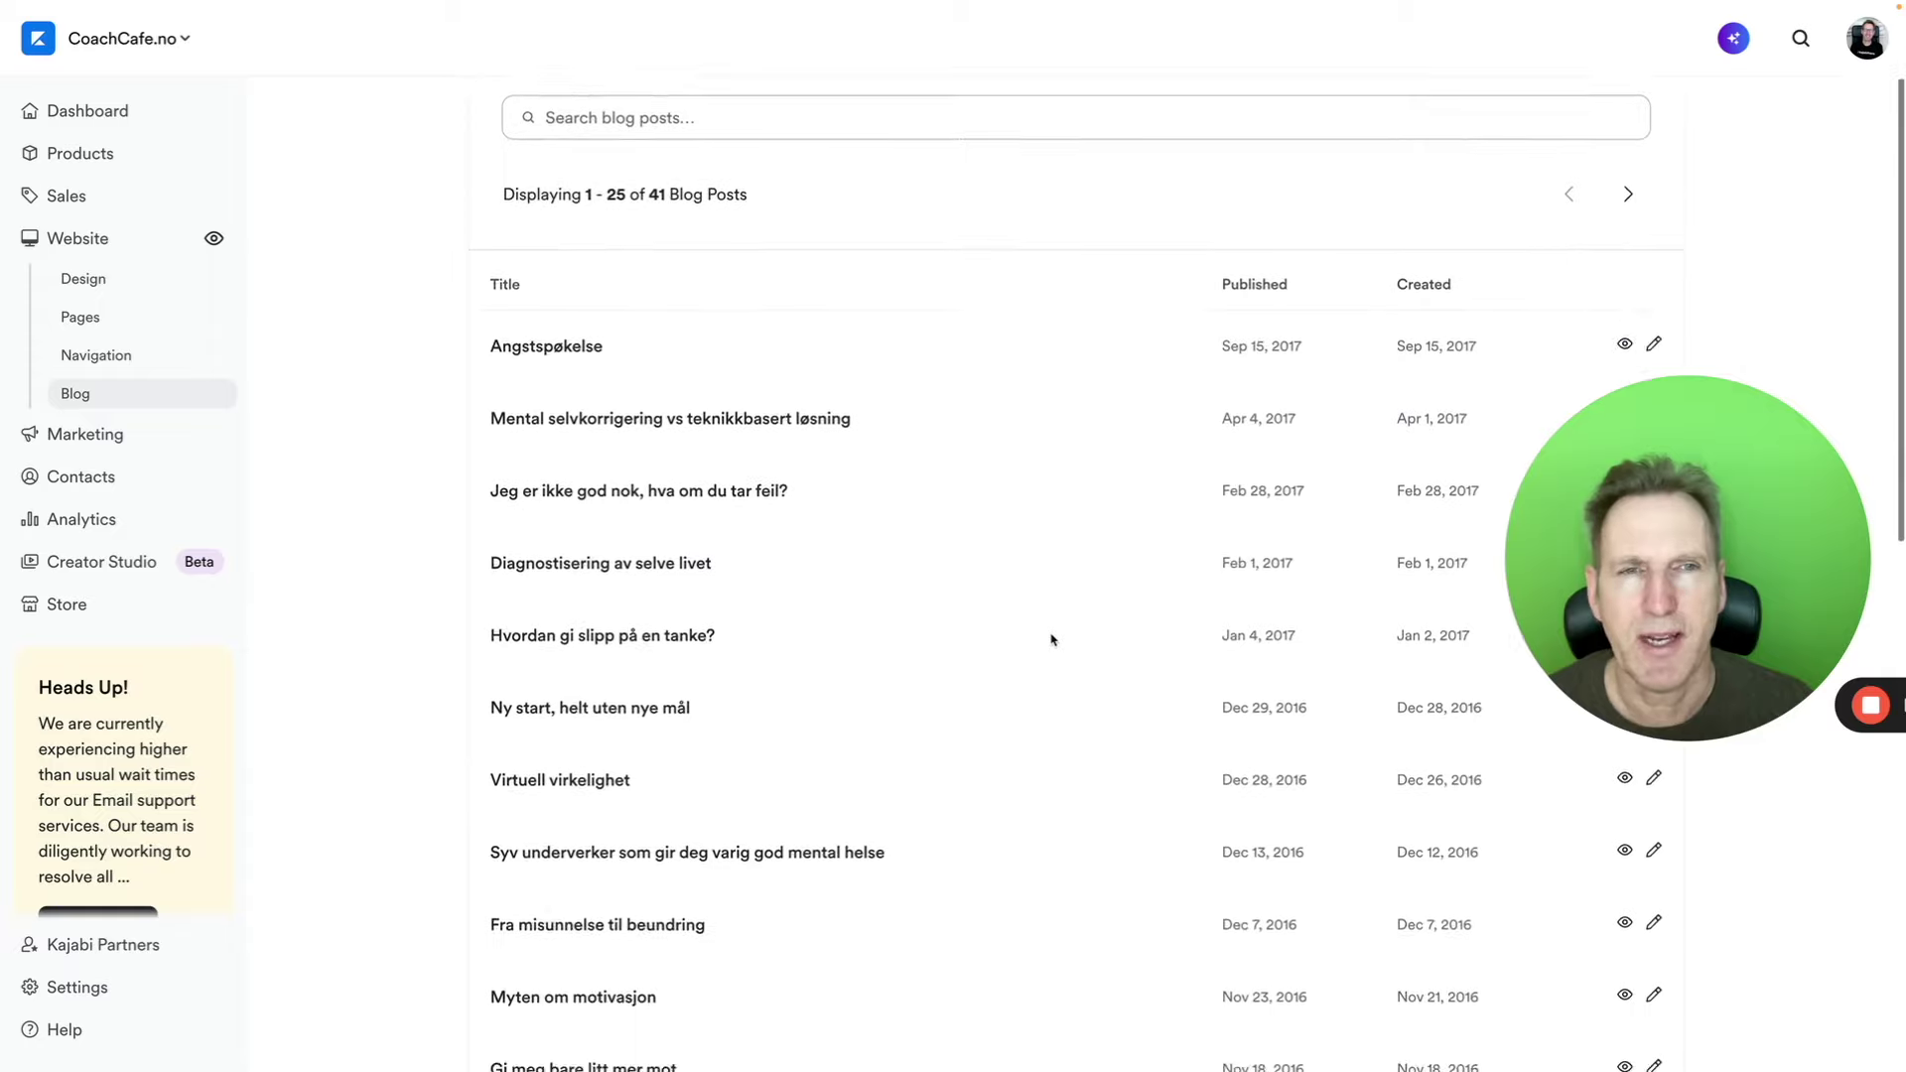
scroll(1053, 639, "up", 2)
scroll(1052, 639, "up", 2)
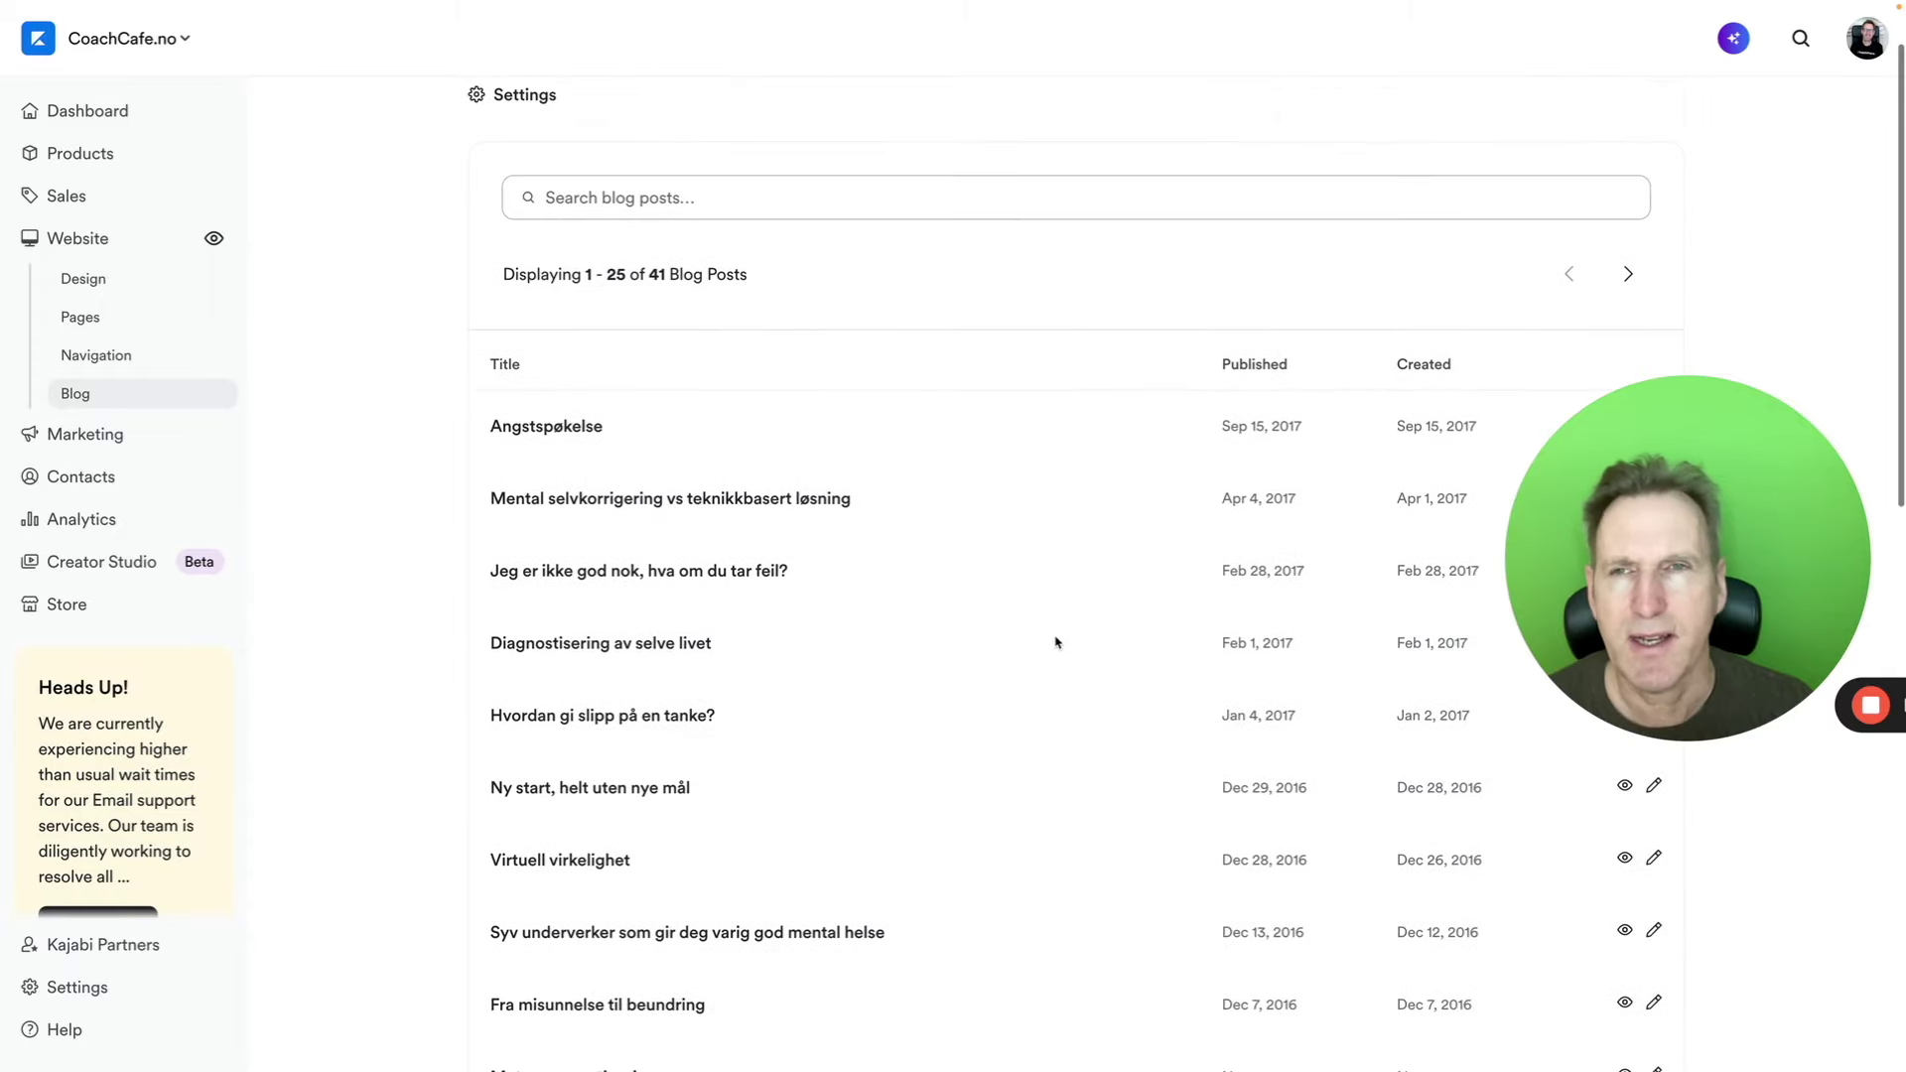
left_click(774, 506)
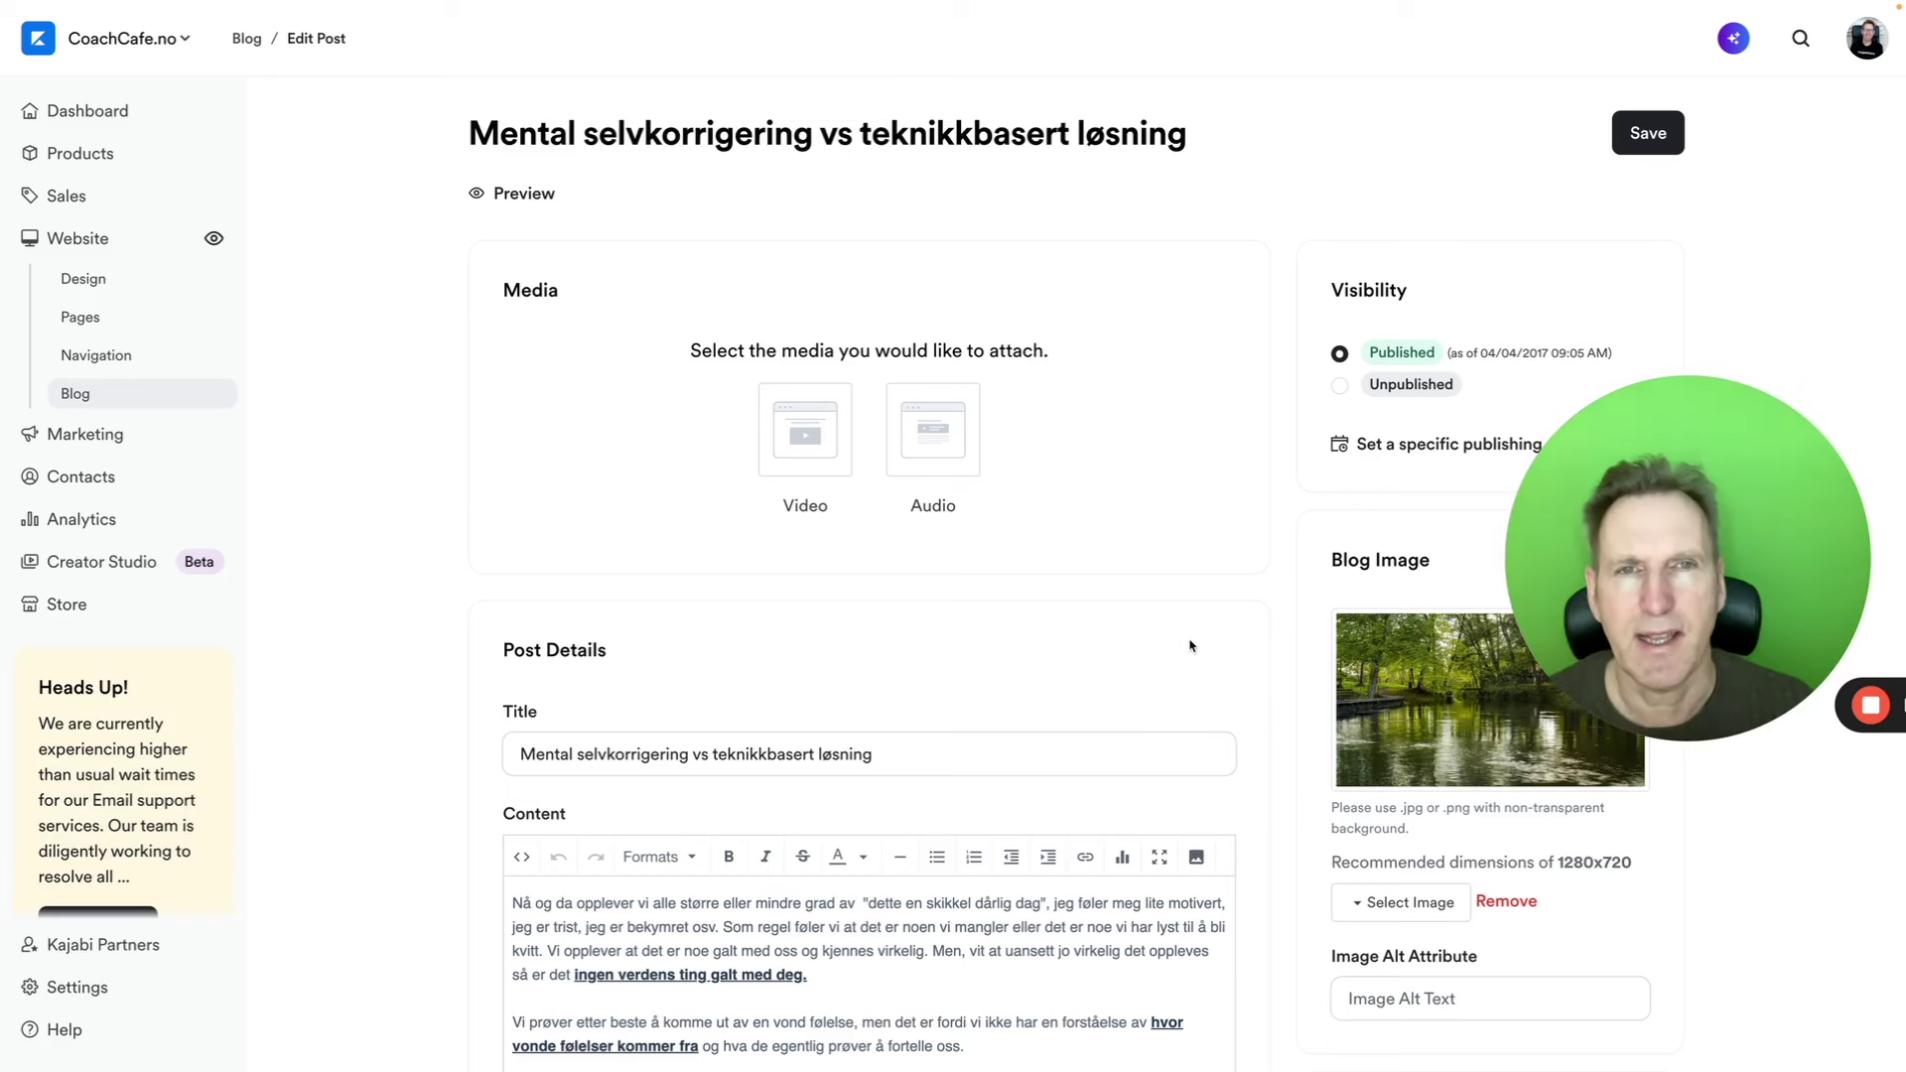
Step: Examine the post's content, SEO and sharing settings and its delete option, cancelling the deletion
scroll(1191, 655, "down", 1)
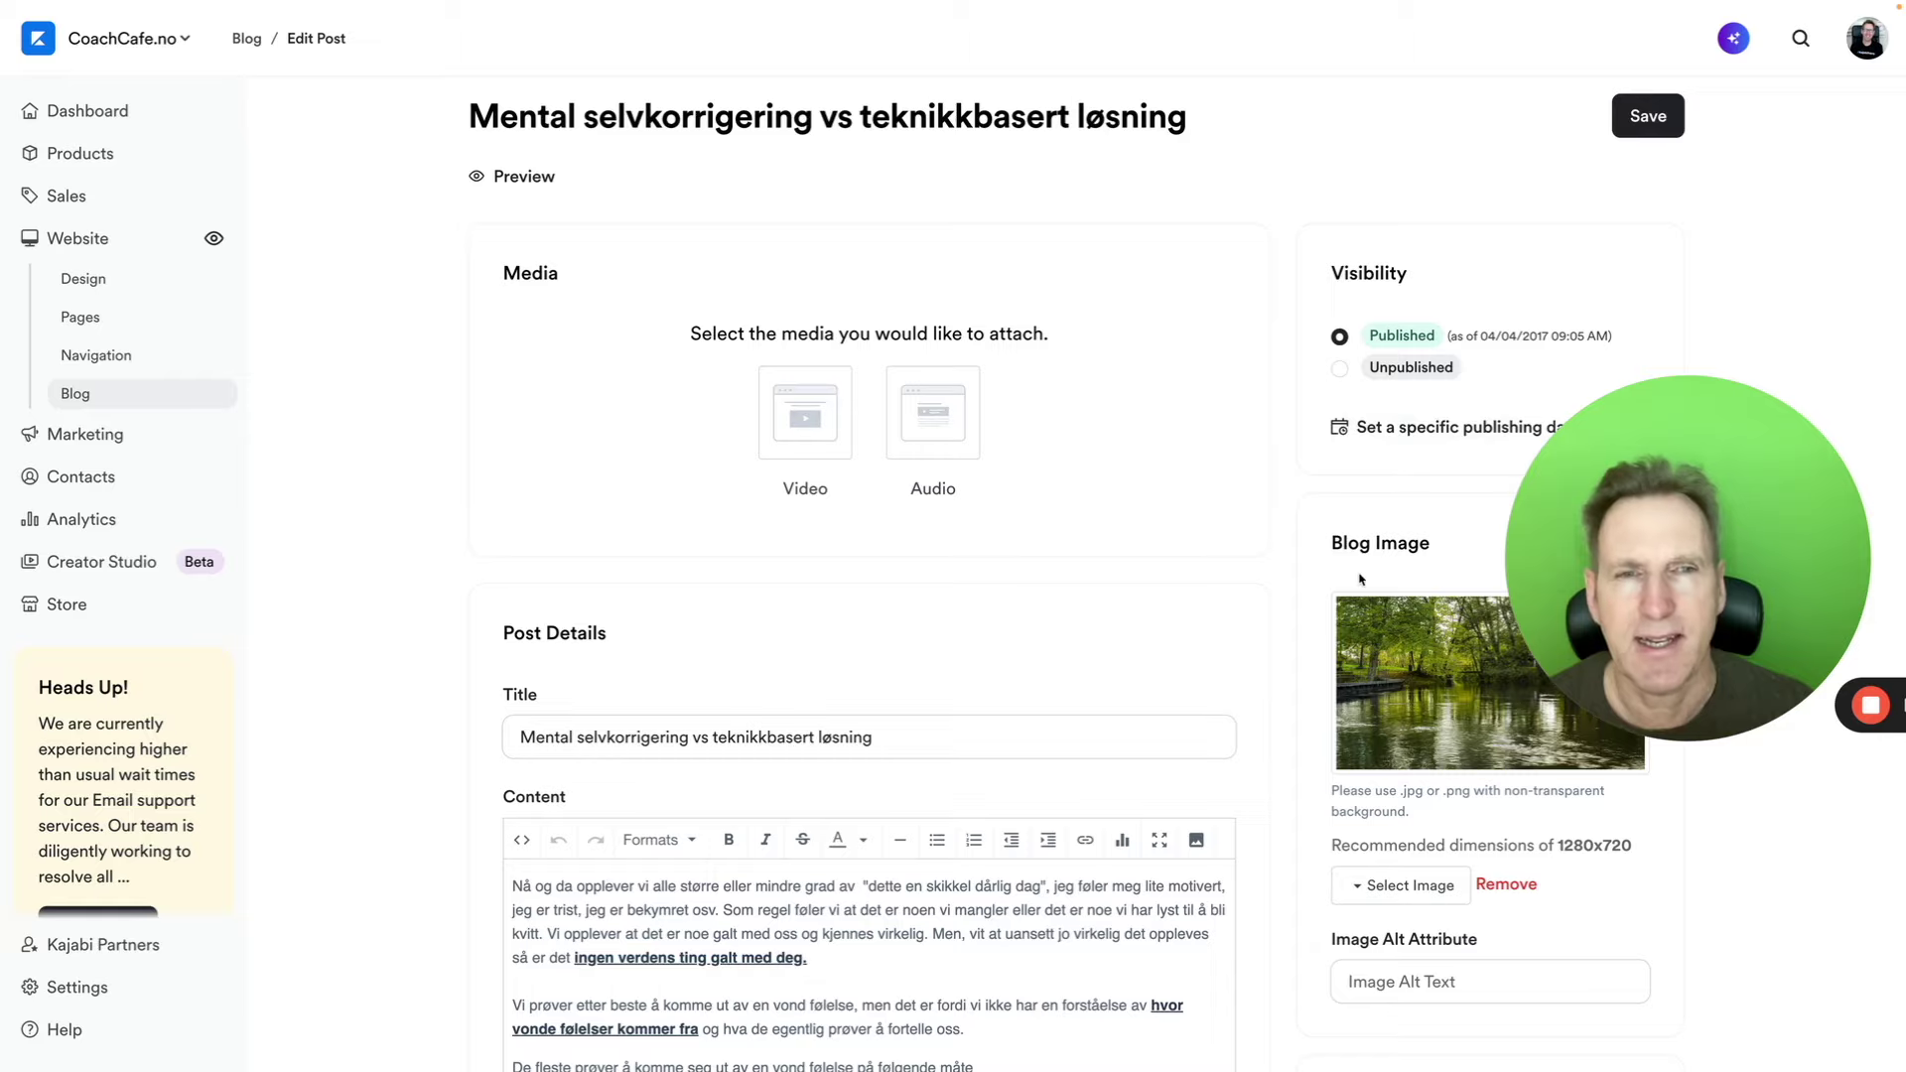
scroll(1360, 579, "down", 10)
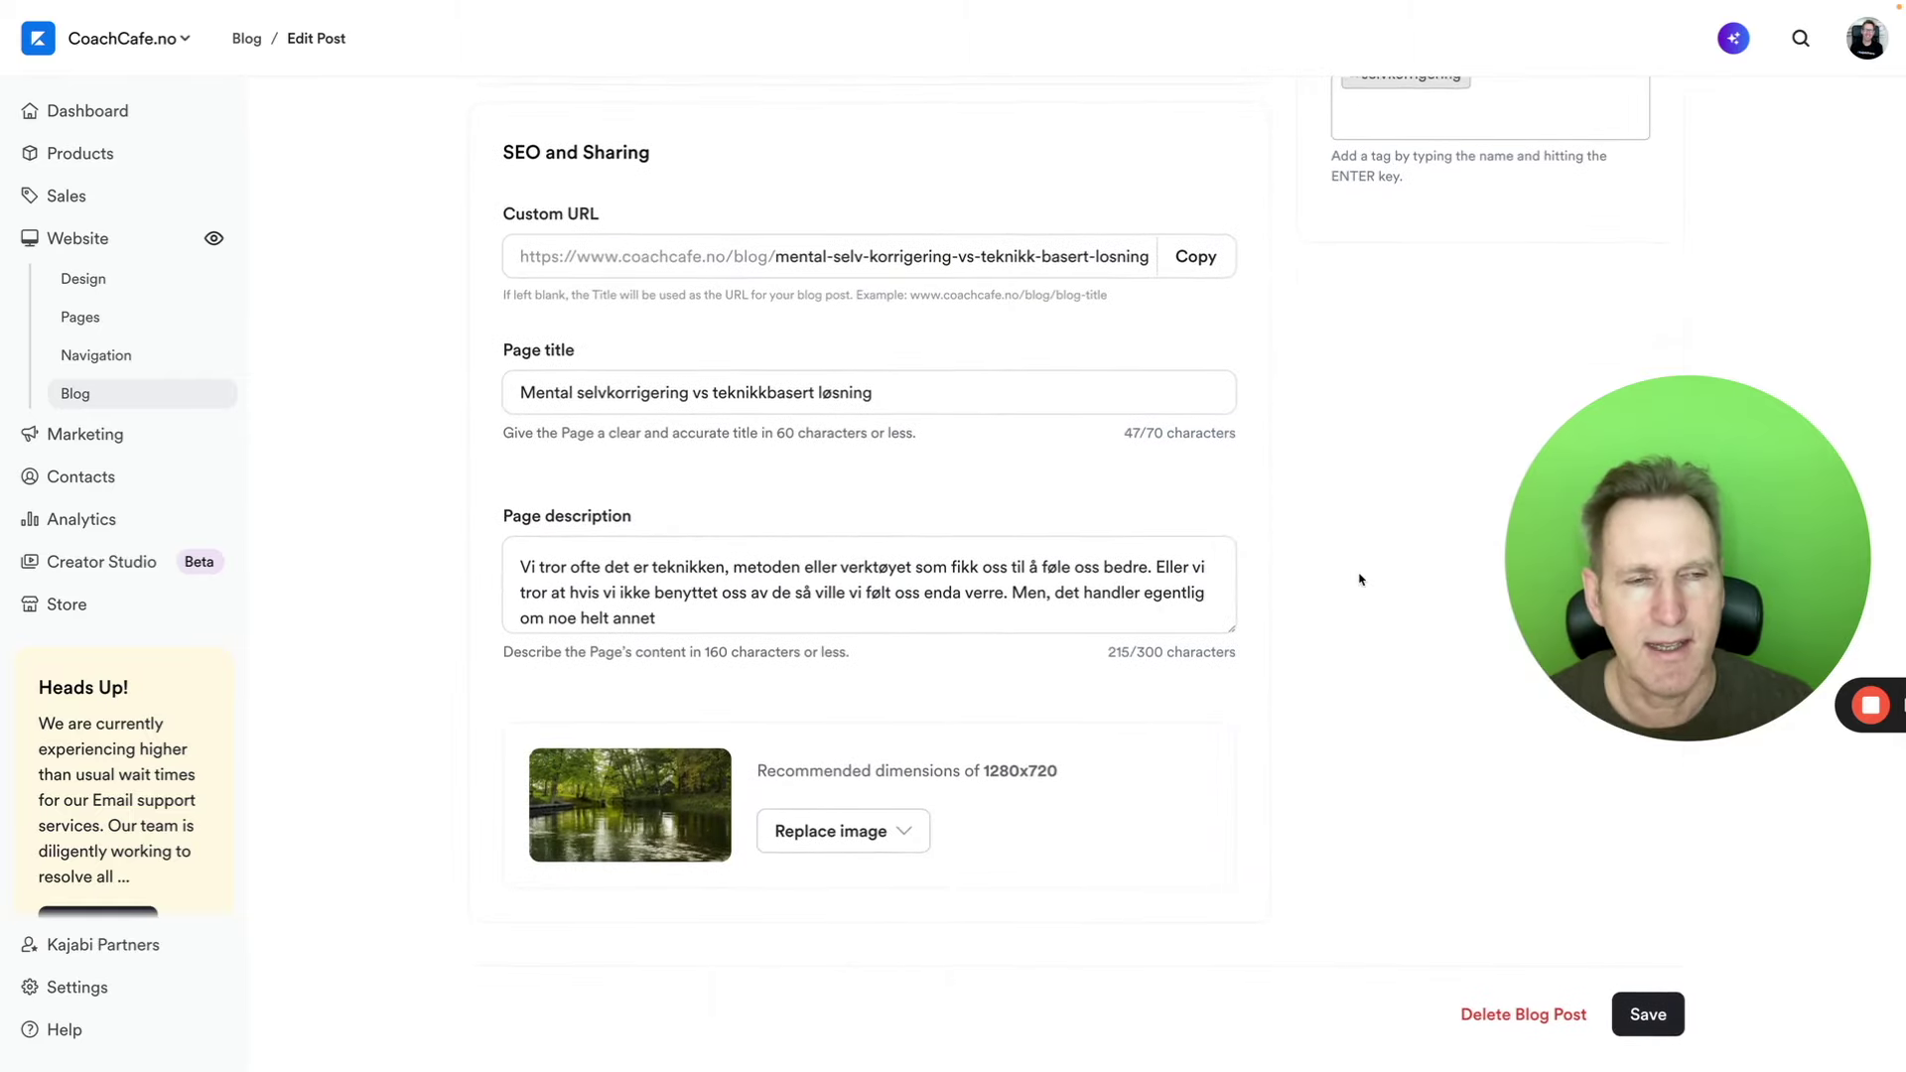
left_click(1507, 1014)
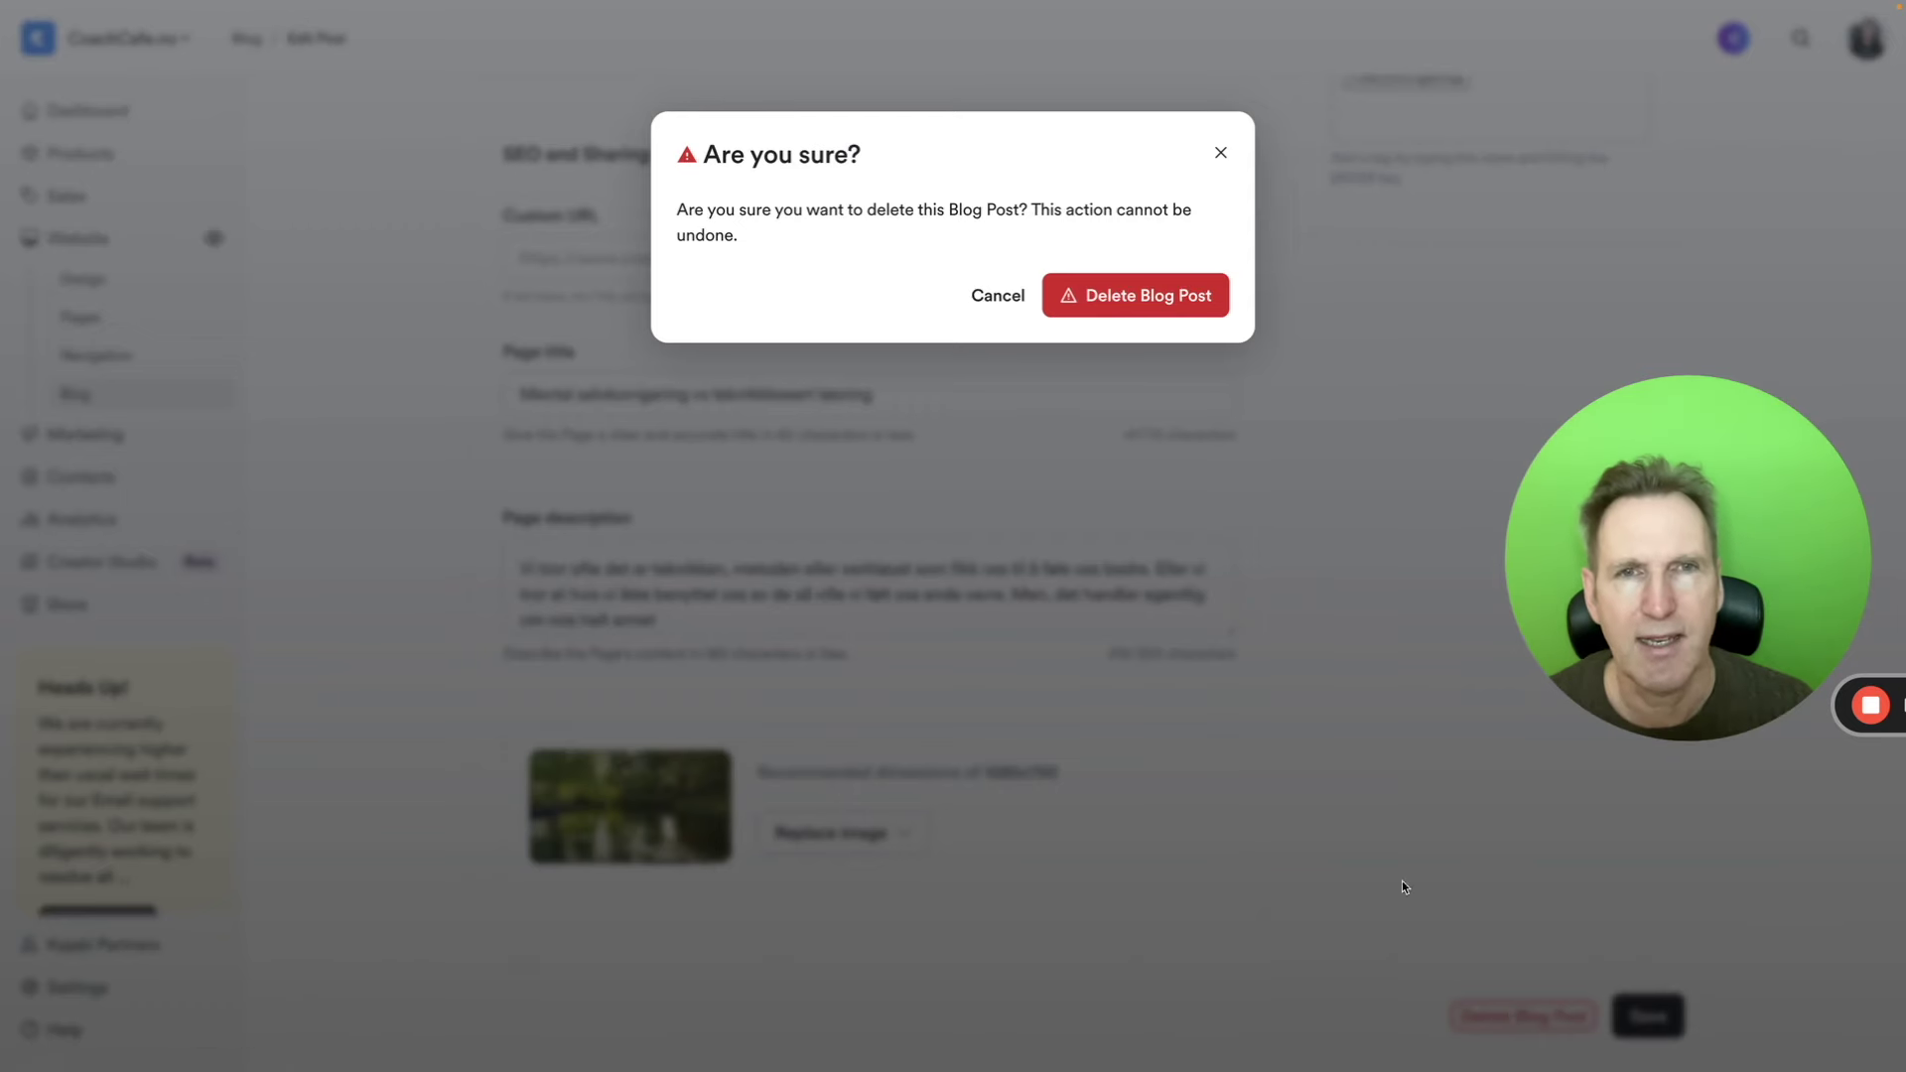
left_click(987, 296)
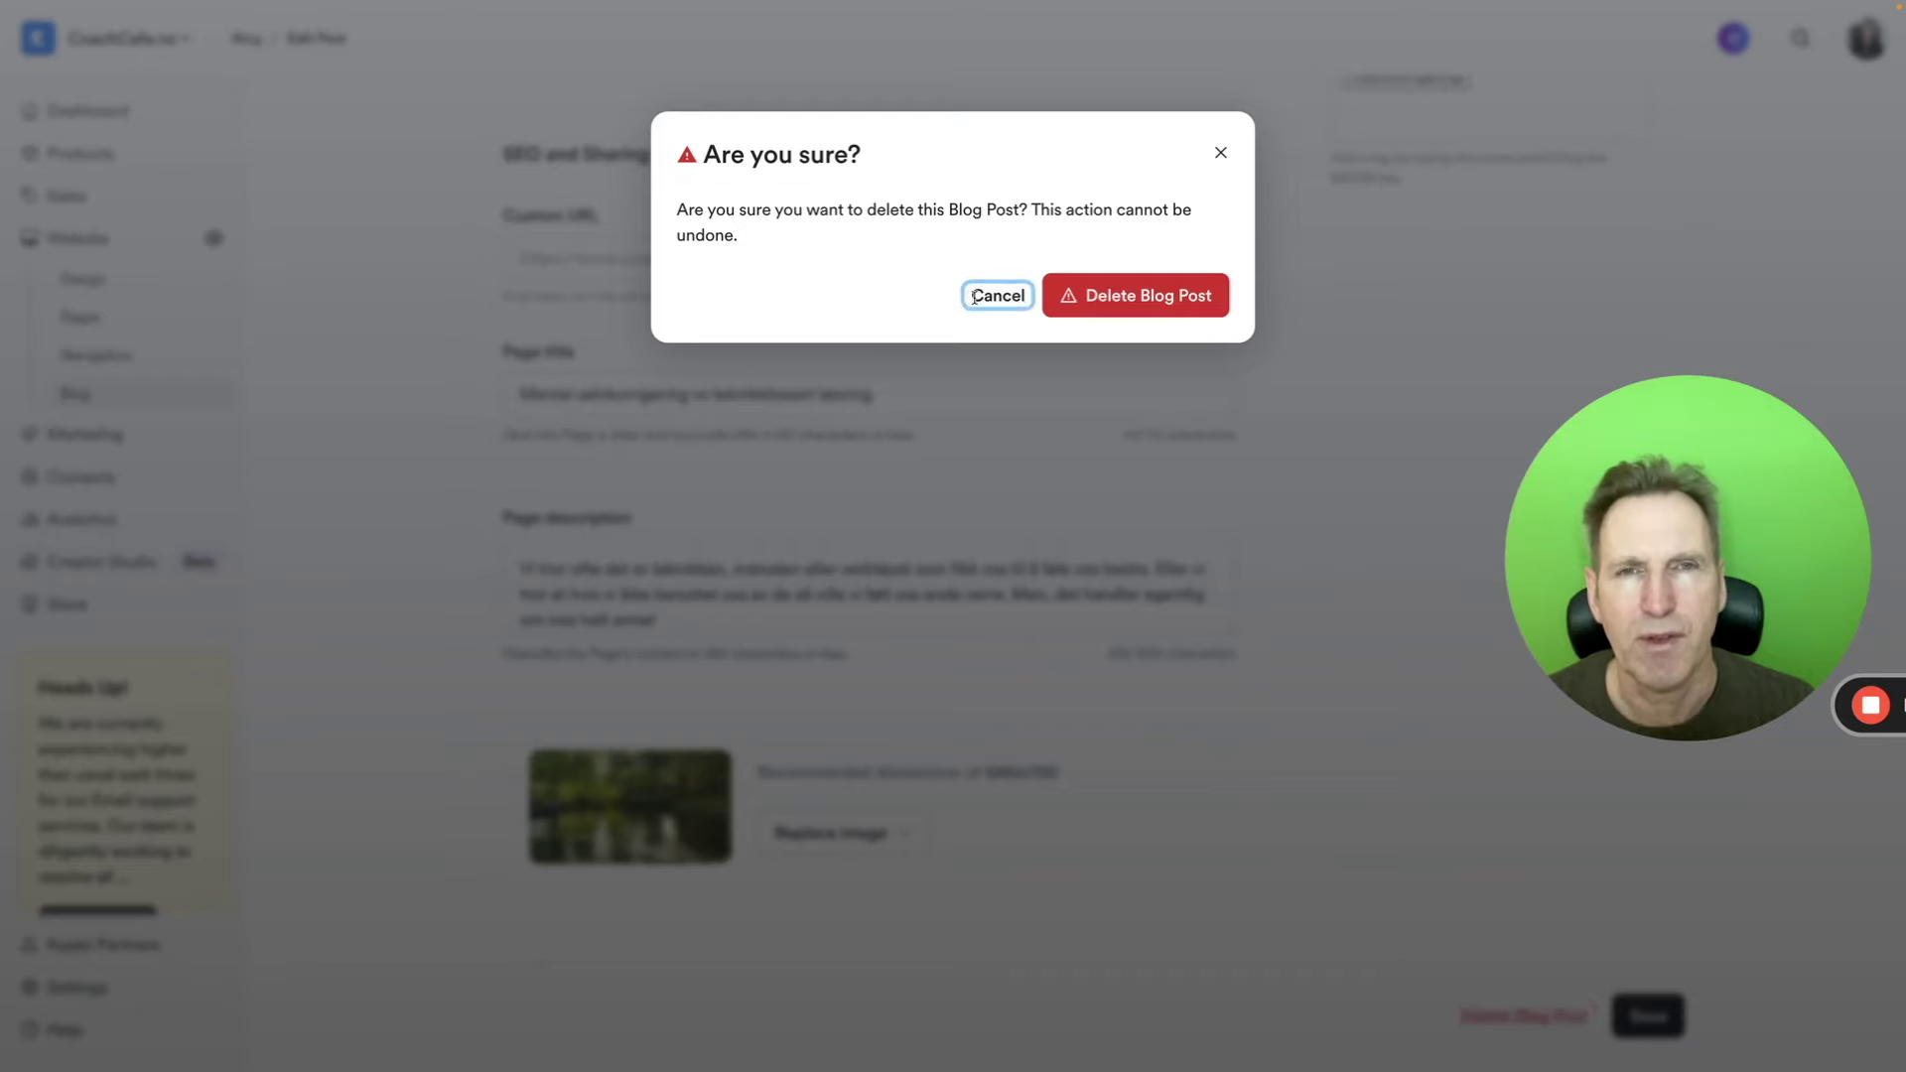
scroll(1070, 709, "up", 1)
scroll(1070, 709, "up", 10)
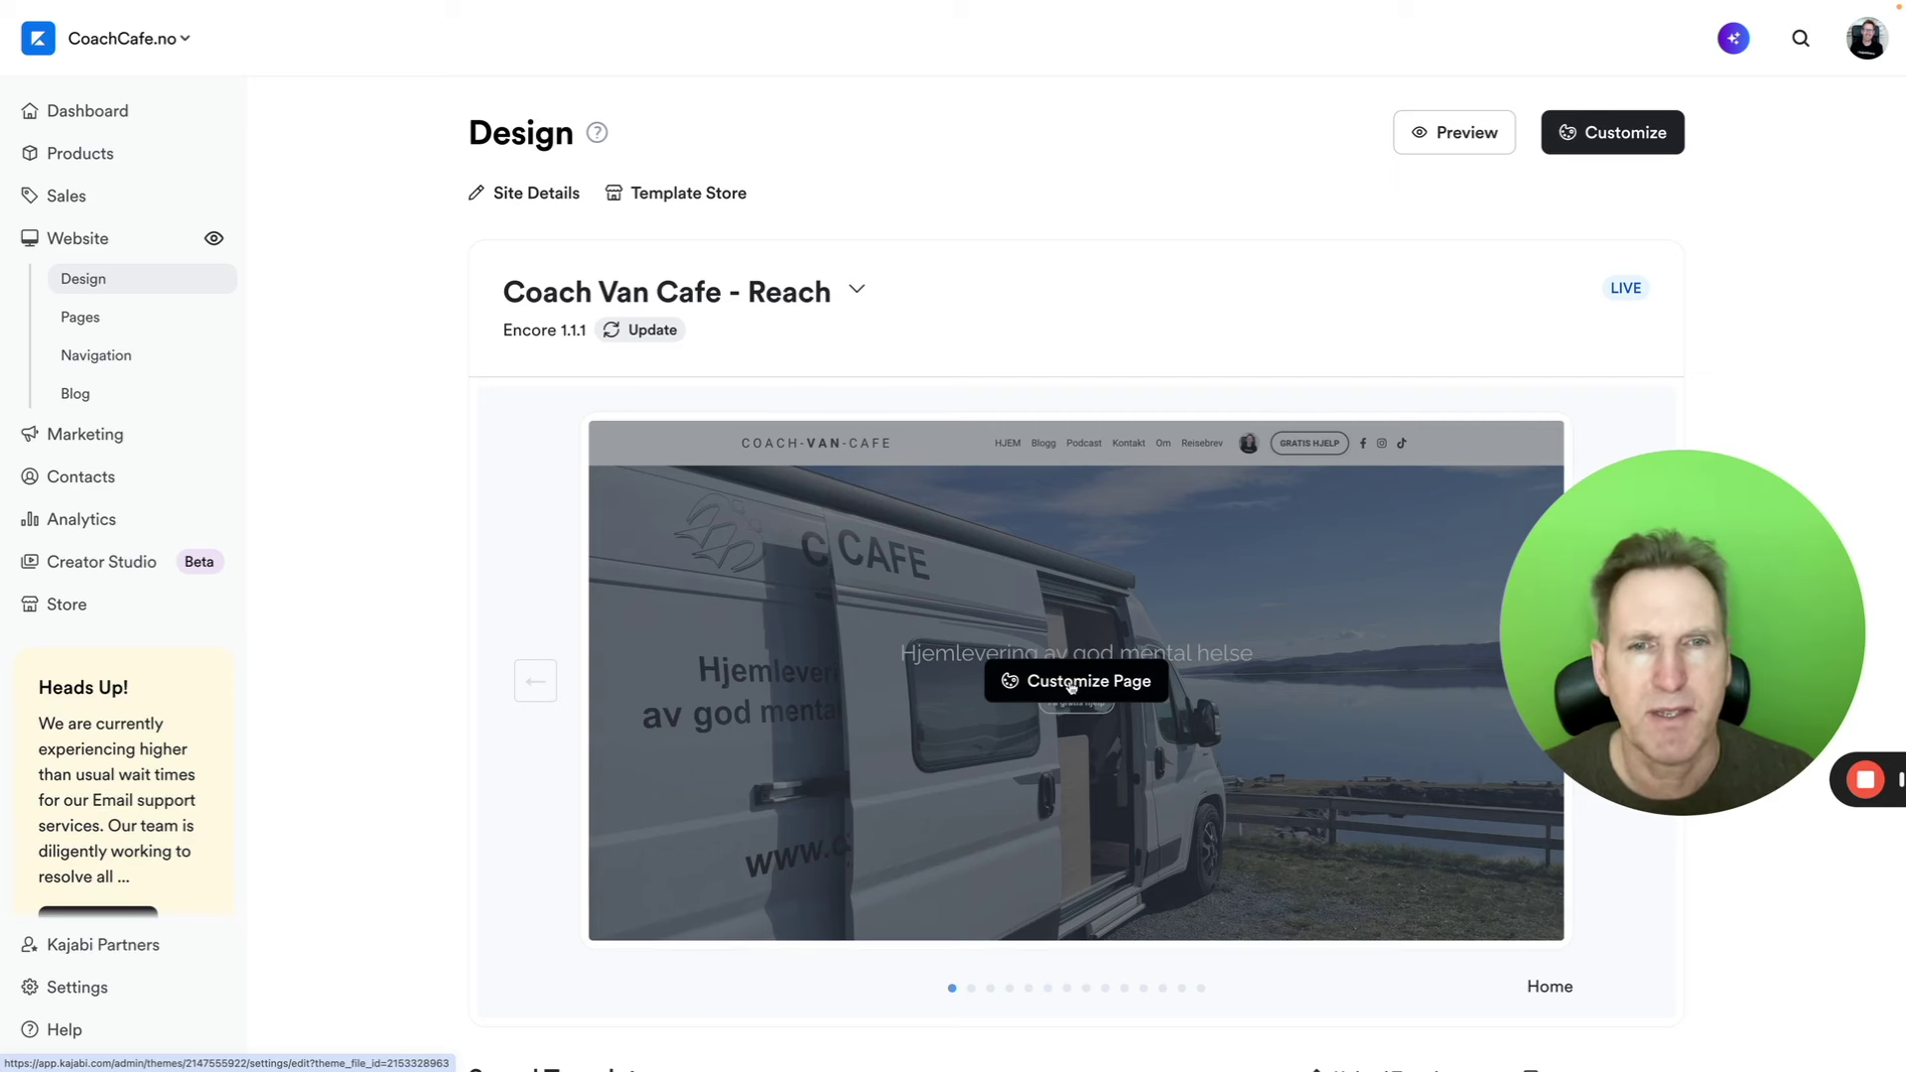
Step: Open the live site design for customizing, switch to the Blog page and open its Blog Listings section settings
left_click(1072, 681)
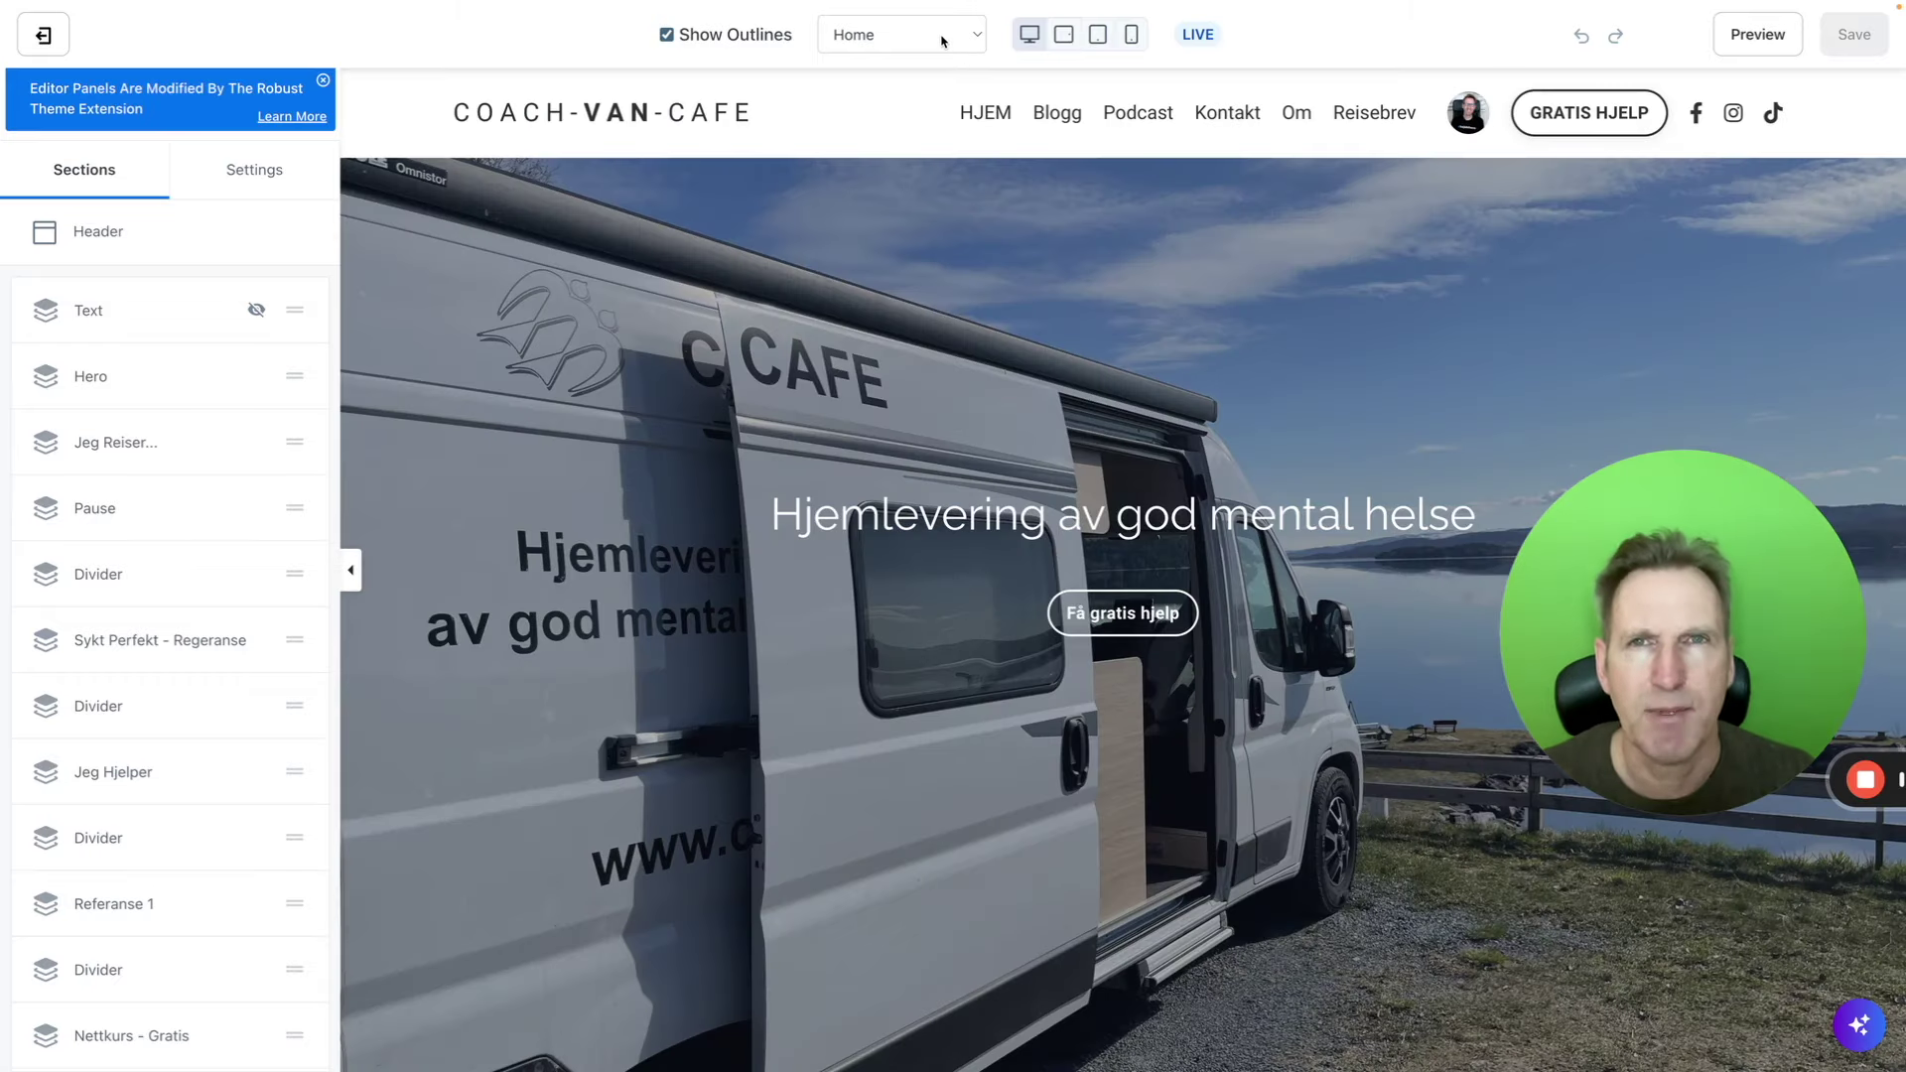
left_click(941, 36)
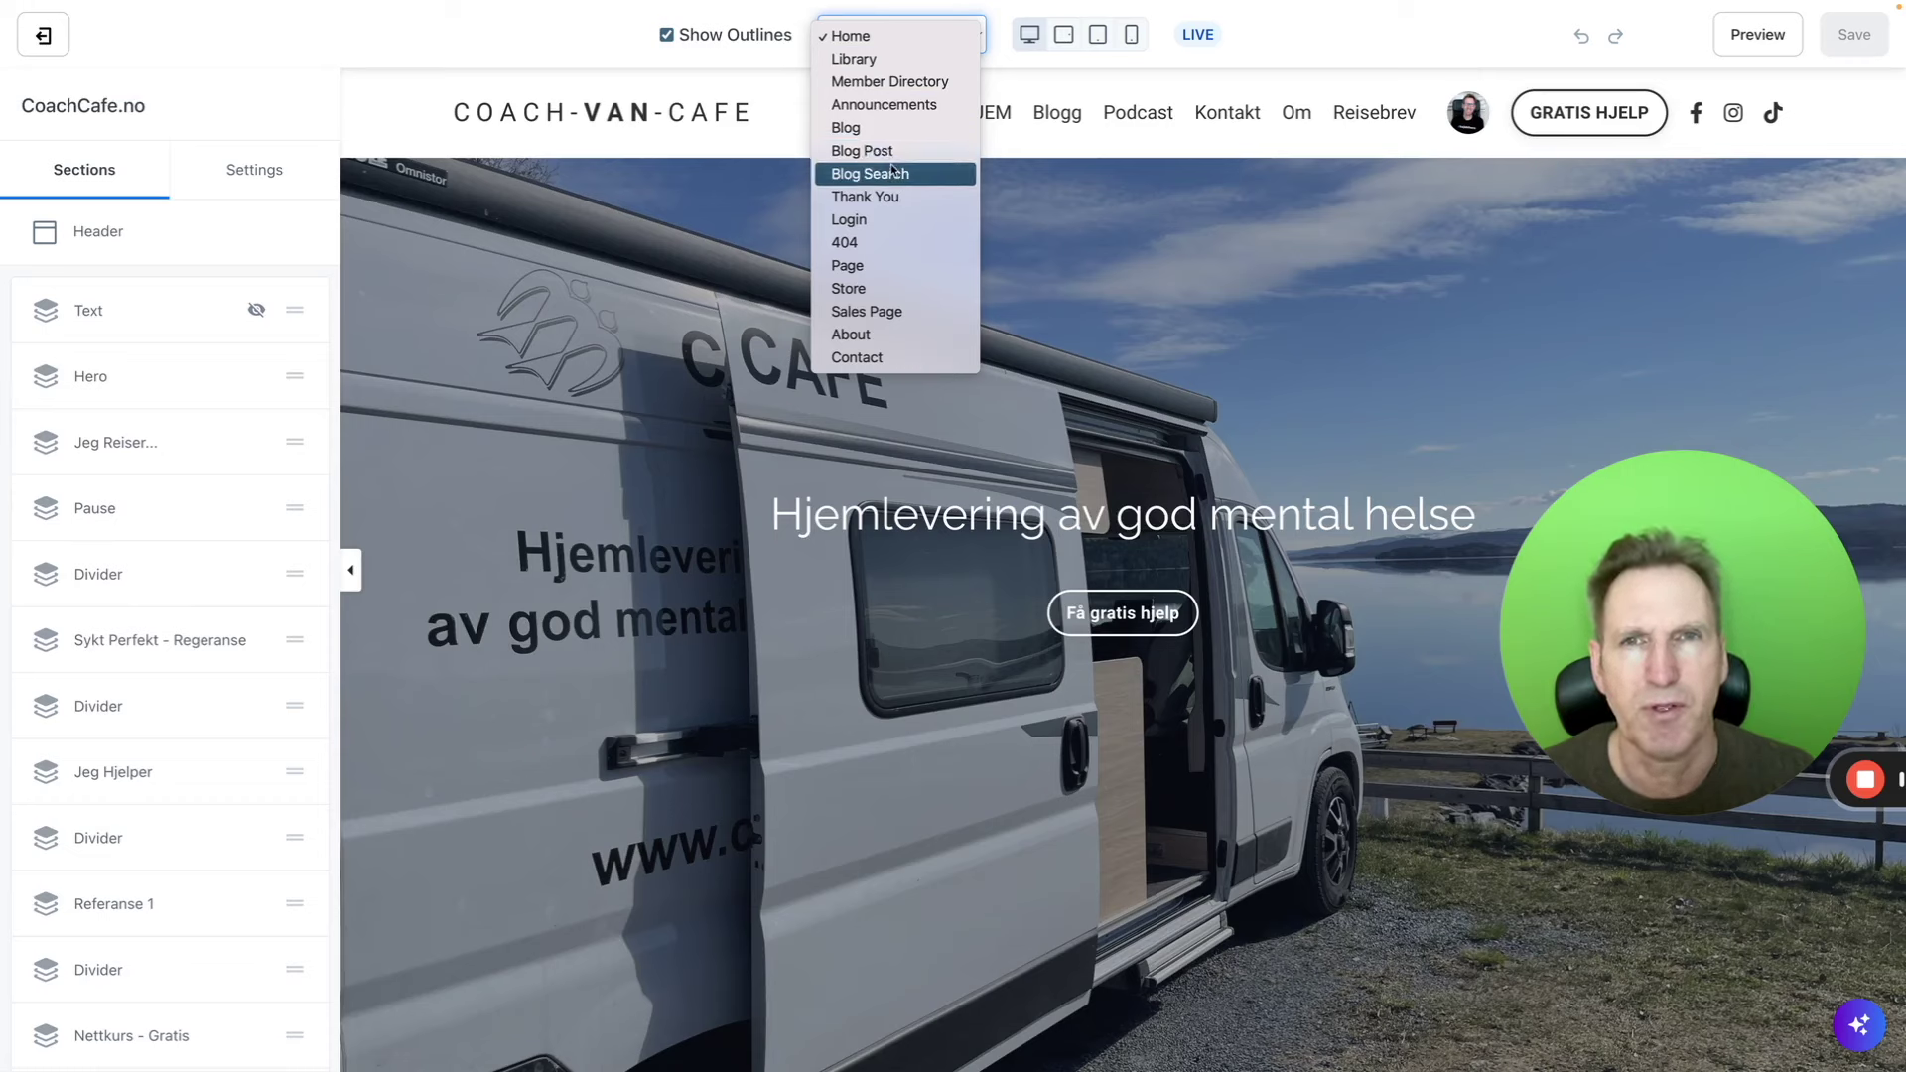
left_click(868, 129)
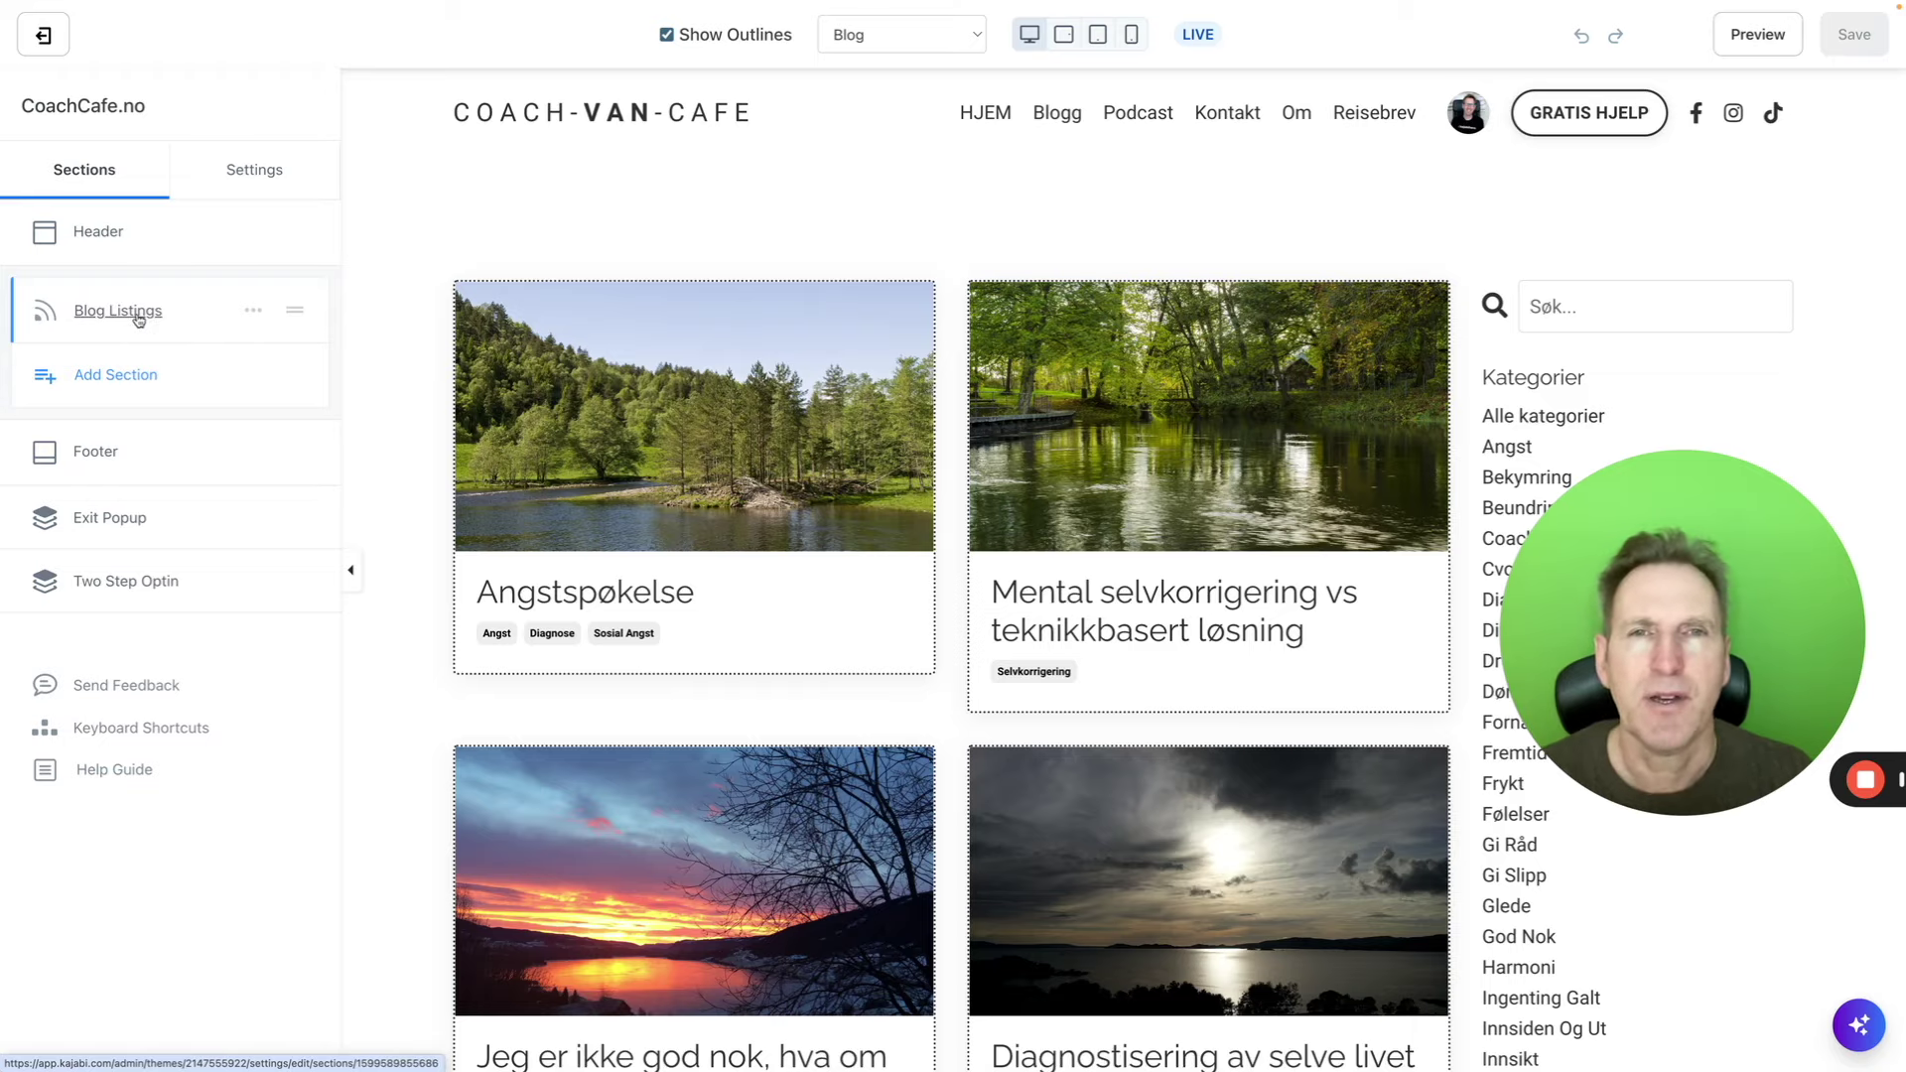
scroll(558, 354, "down", 3)
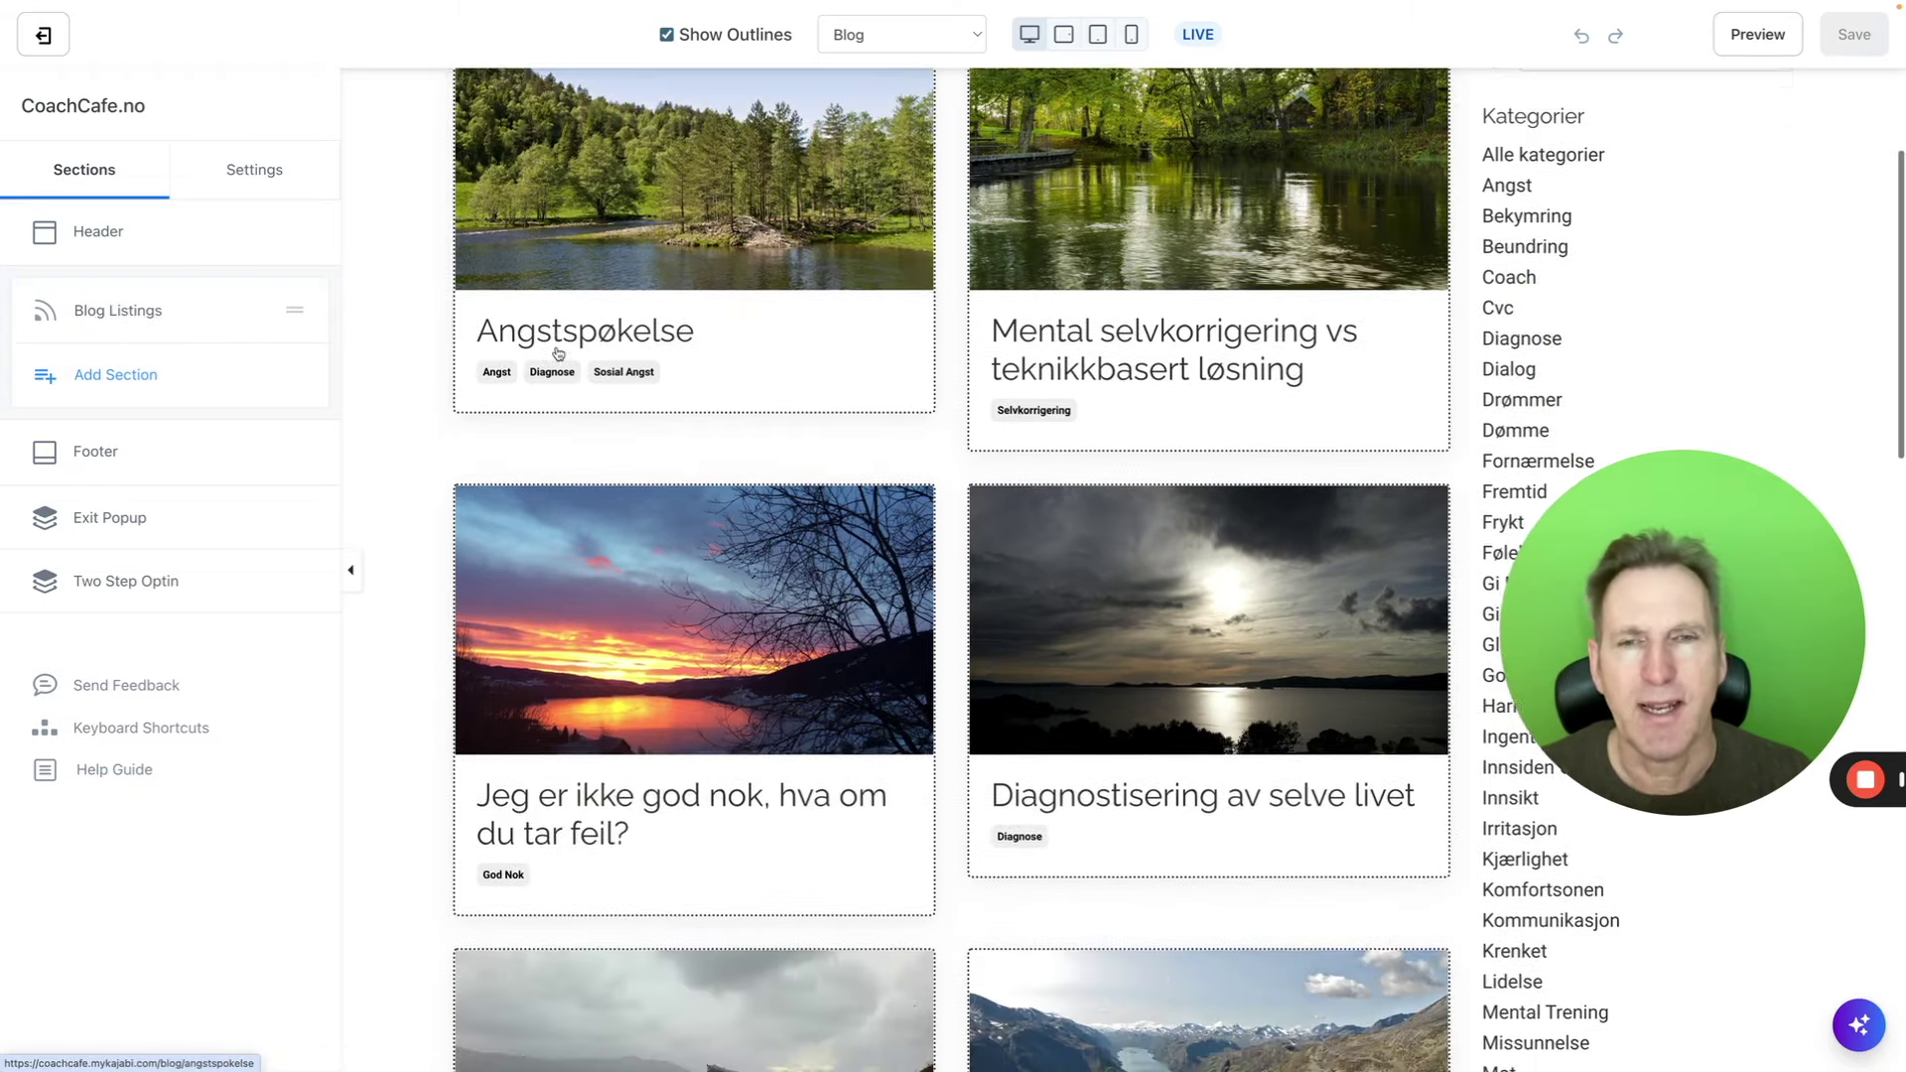
scroll(557, 353, "down", 3)
left_click(117, 311)
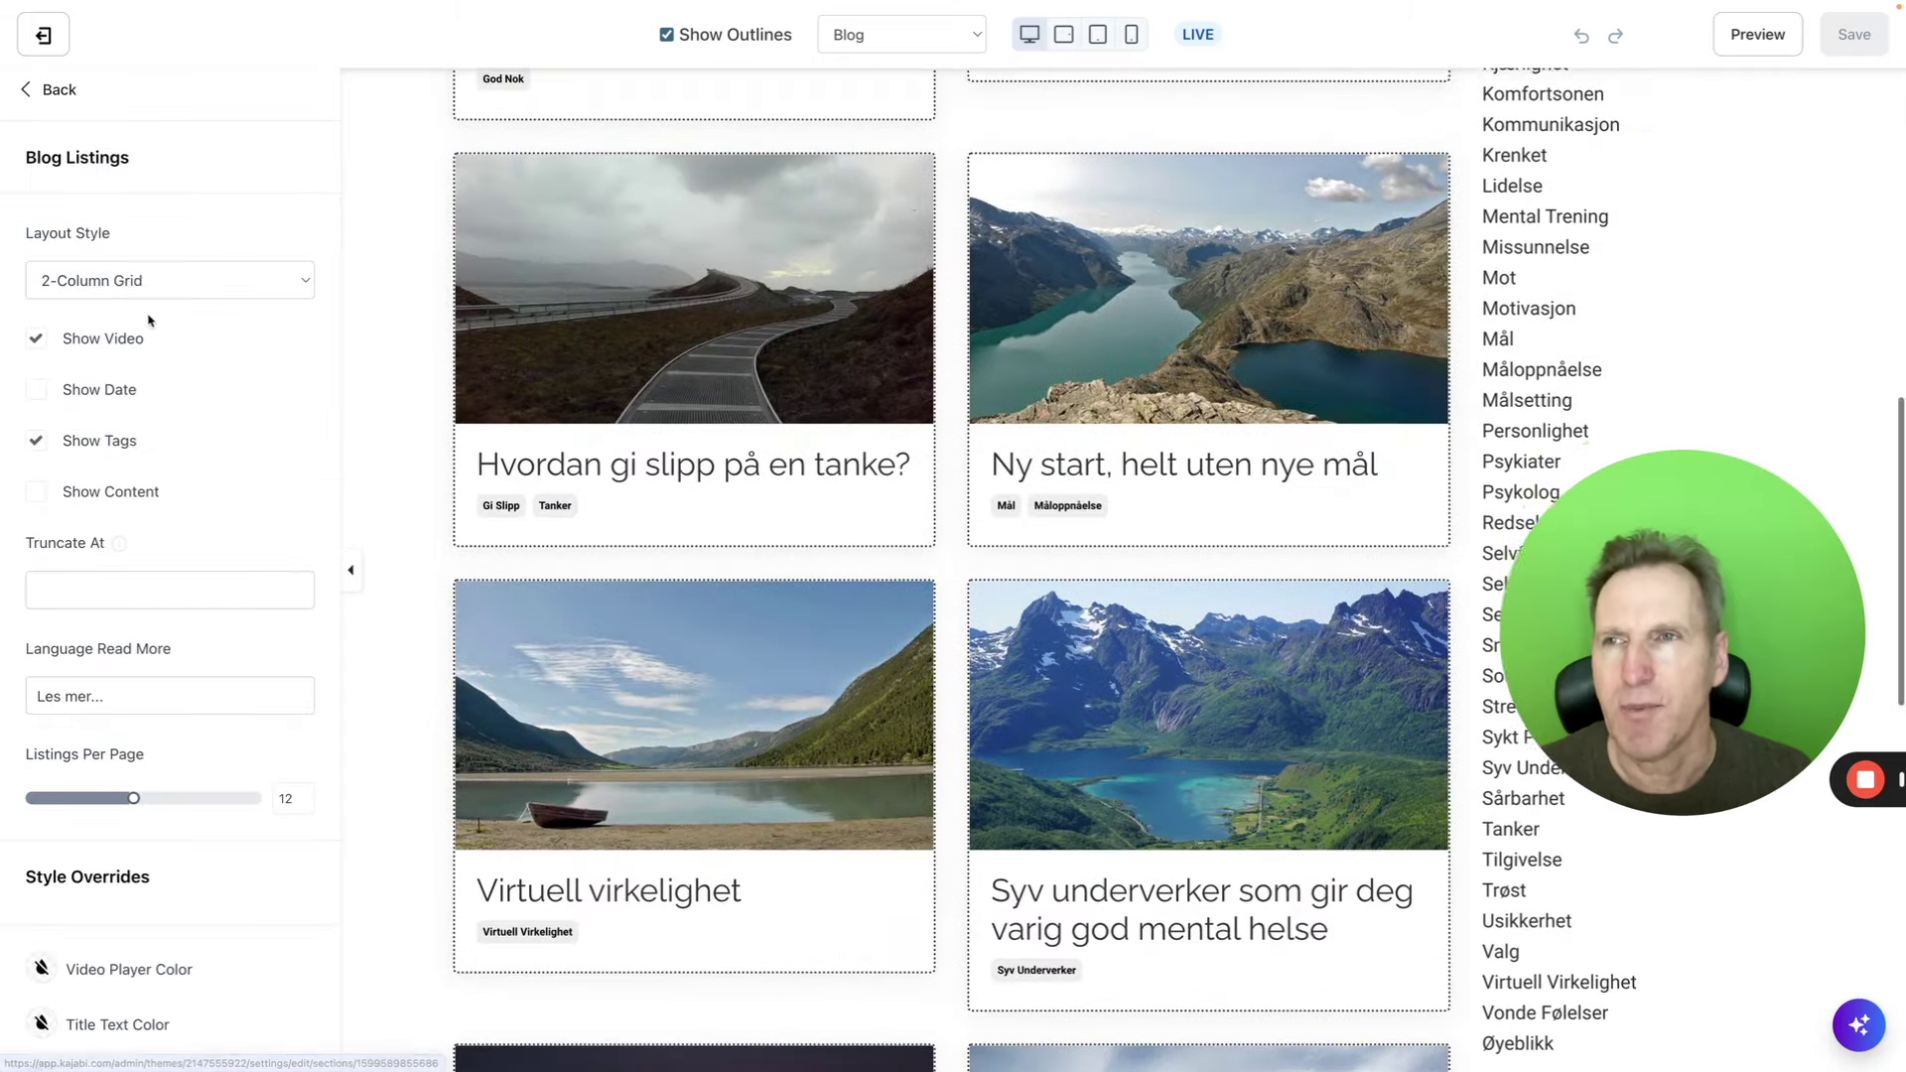
Step: Try the 3-Column Grid, Media on Left, Media on Right and List layouts for the blog listings, and restore 2-Column Grid
left_click(228, 293)
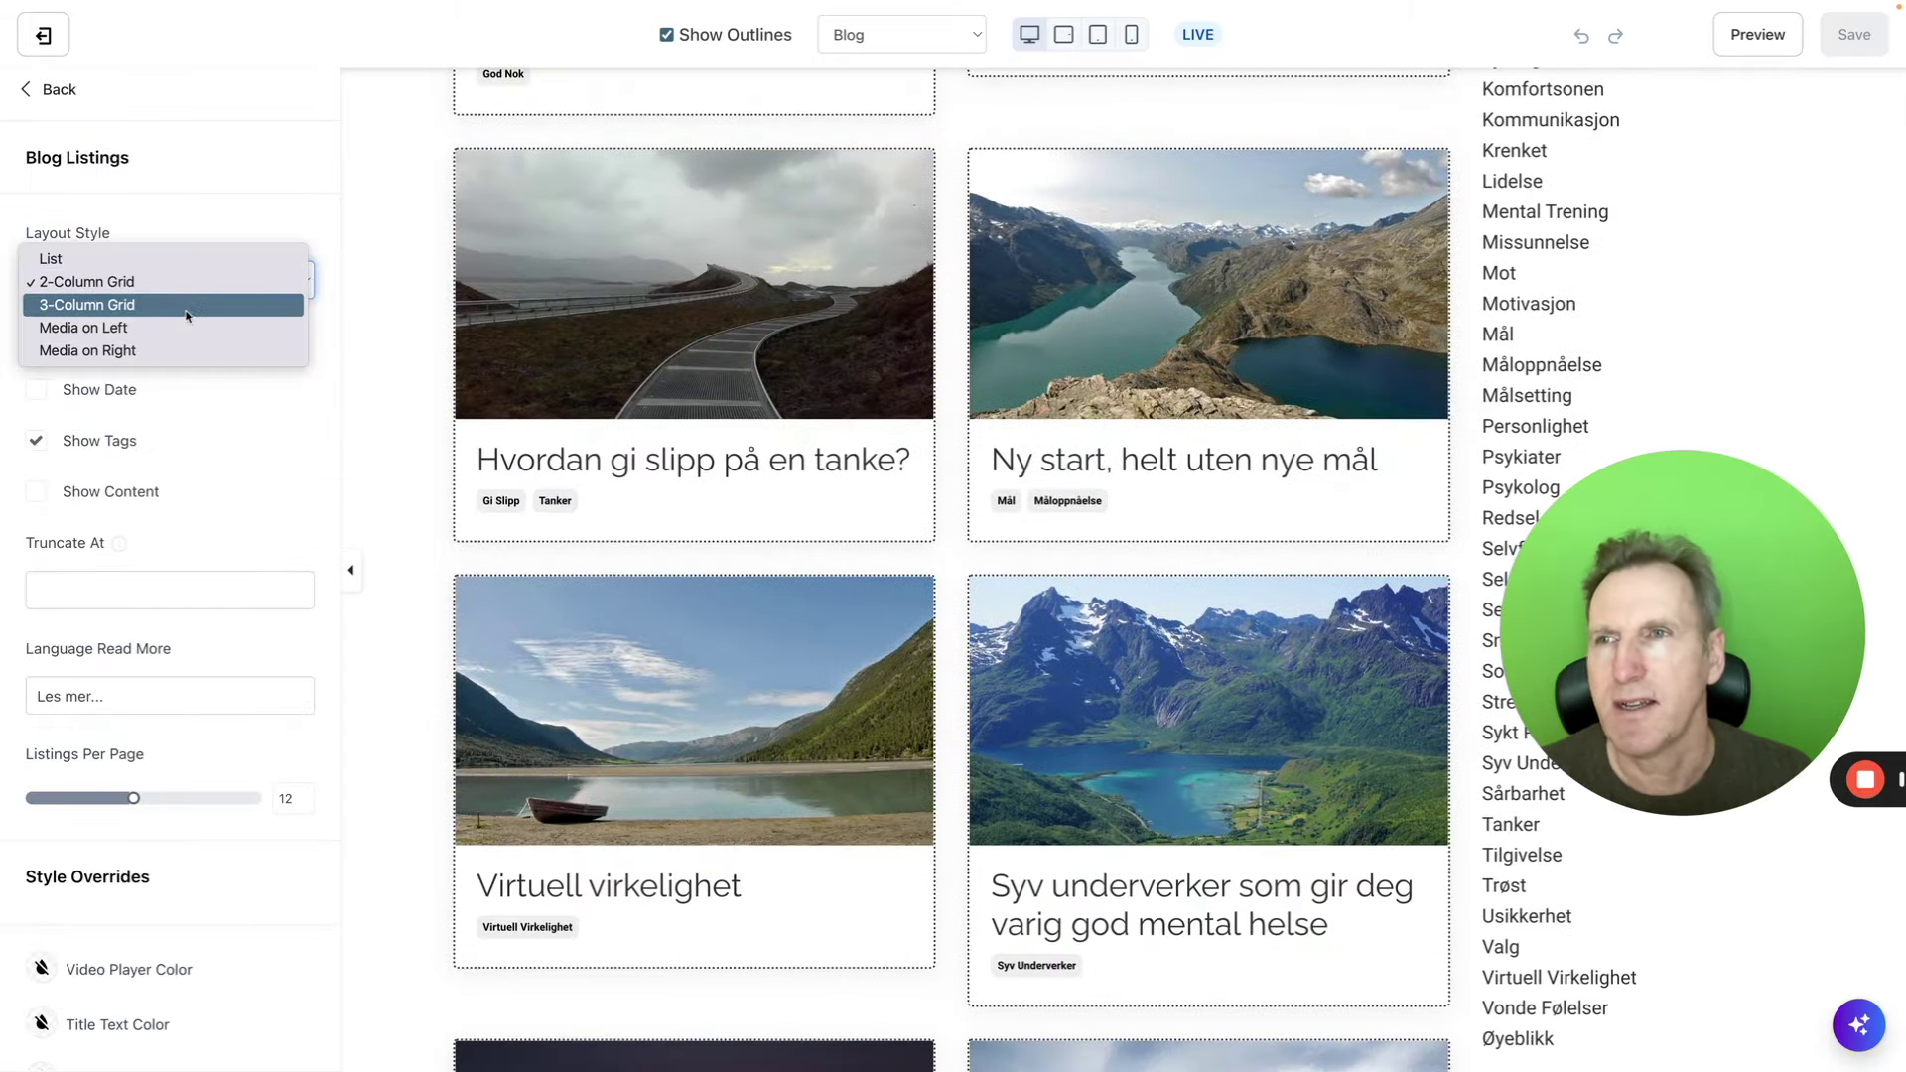
left_click(193, 306)
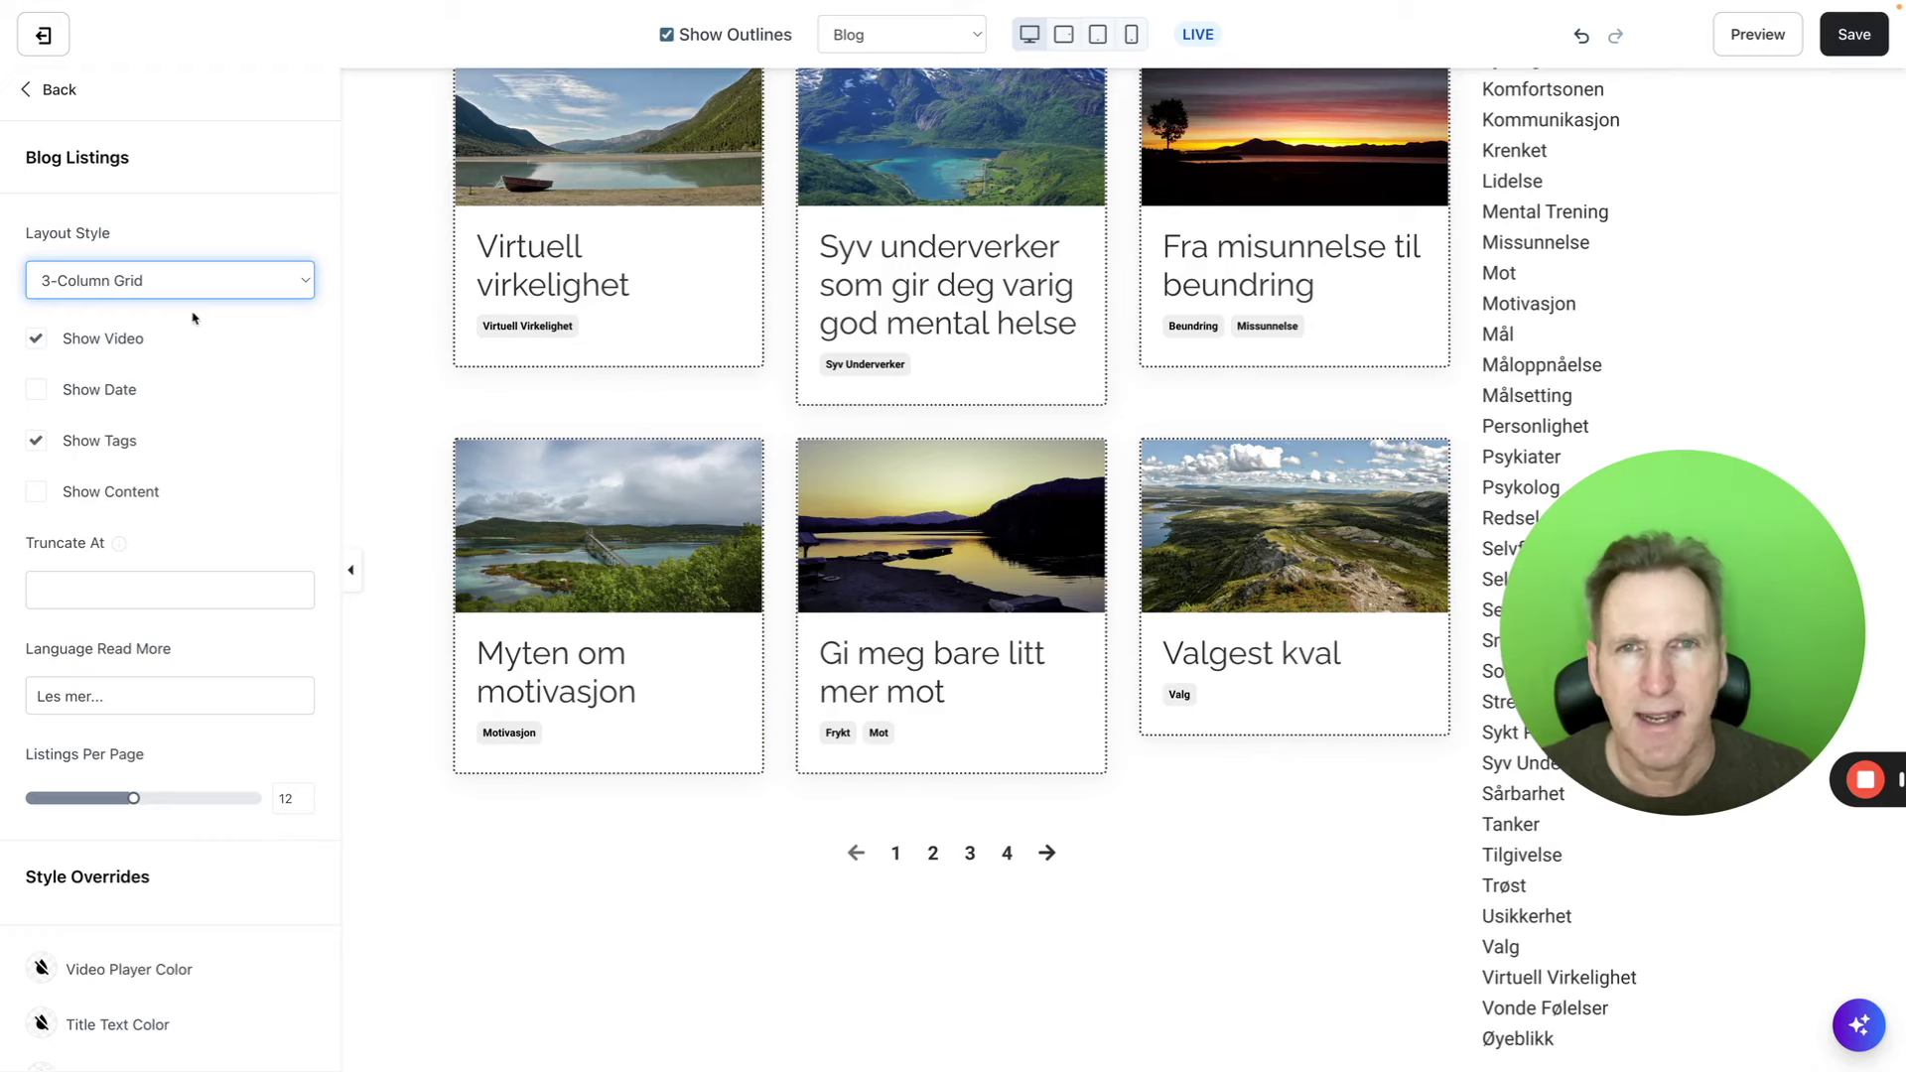
left_click(206, 289)
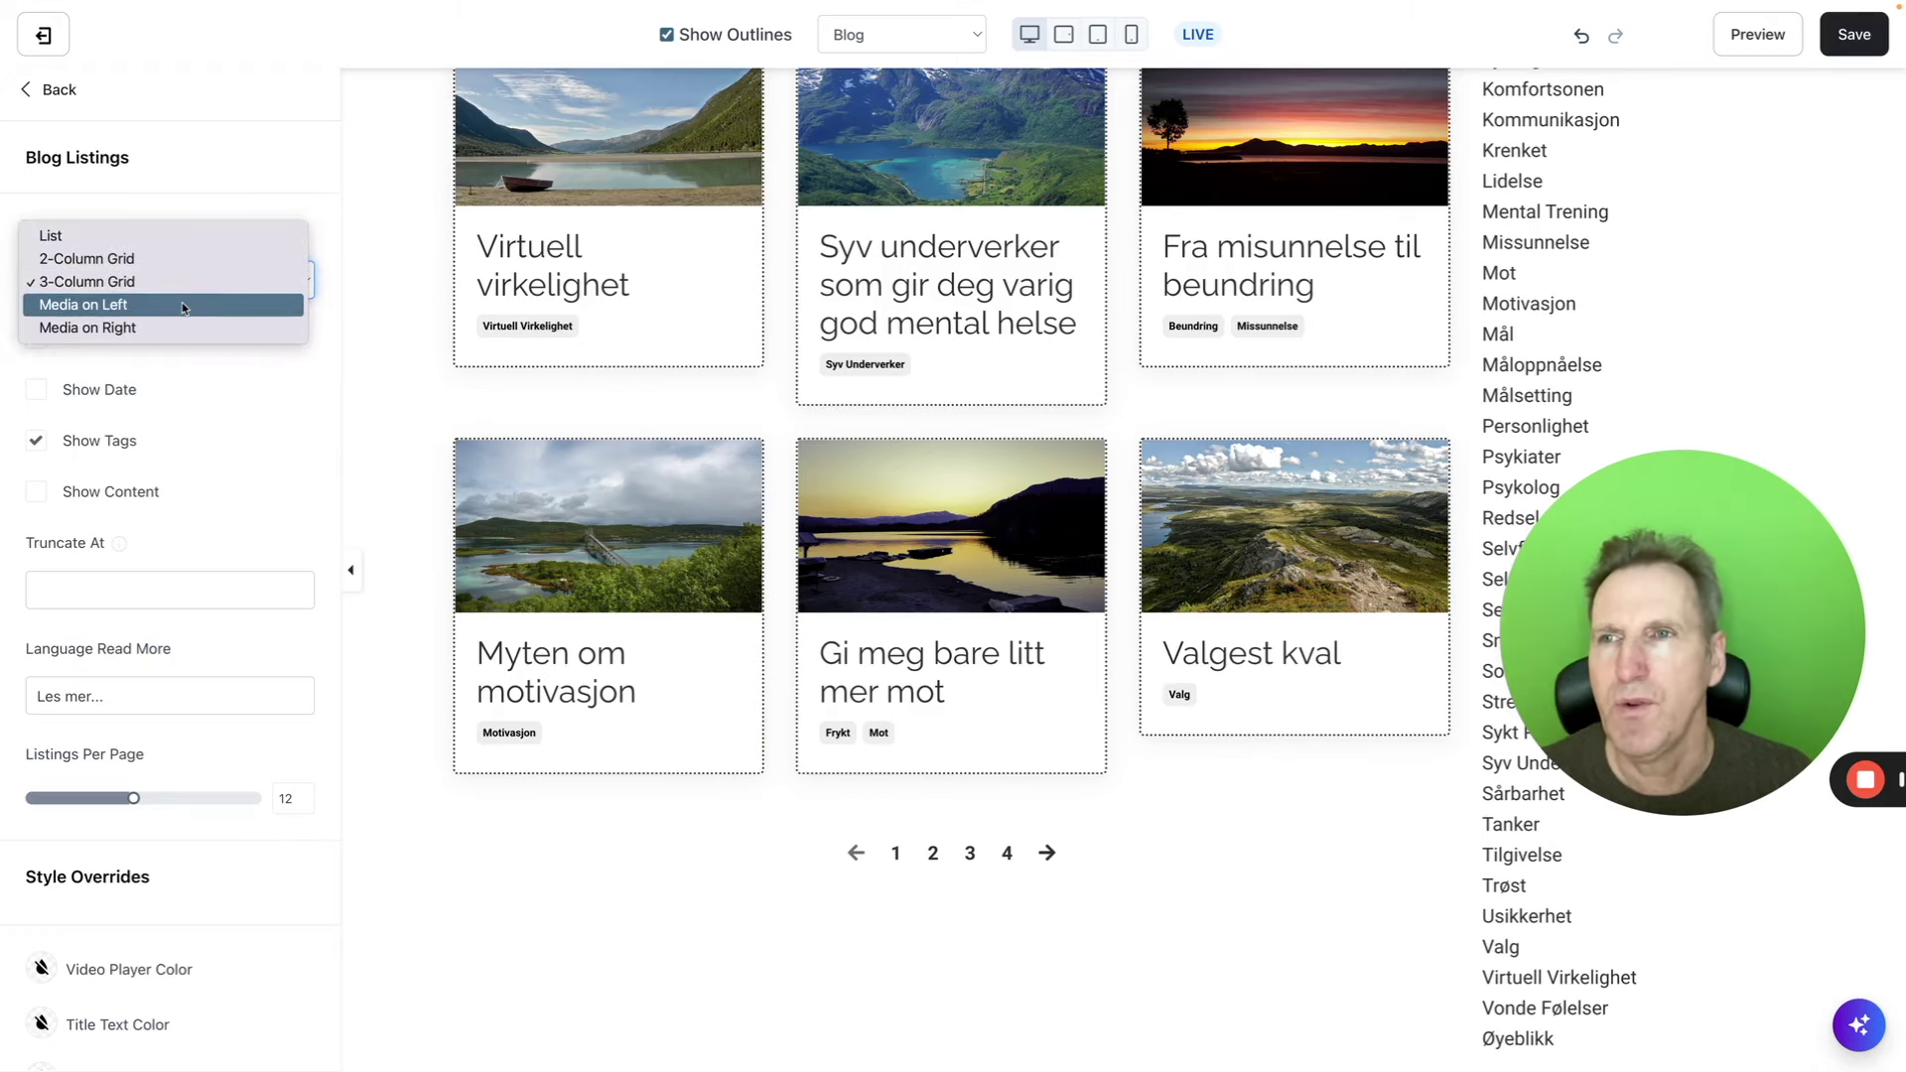
left_click(182, 304)
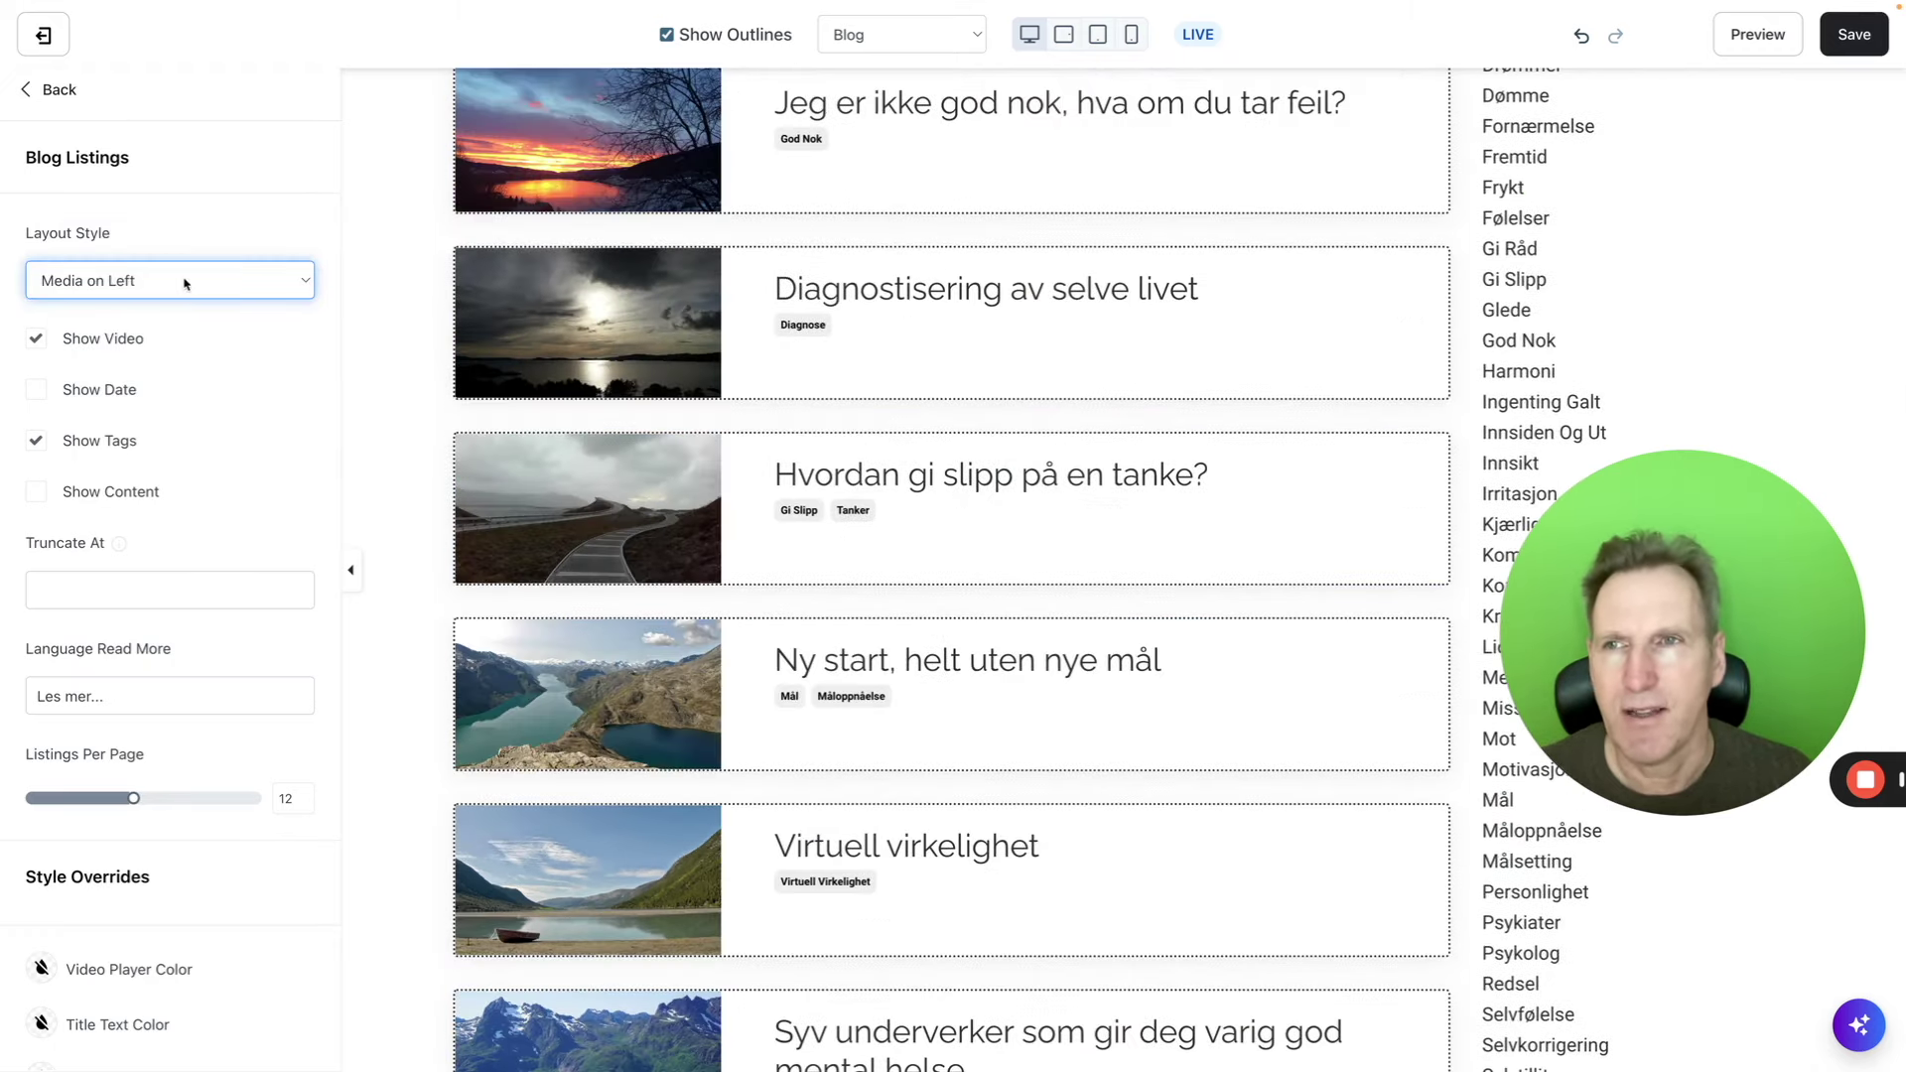
left_click(183, 281)
left_click(161, 303)
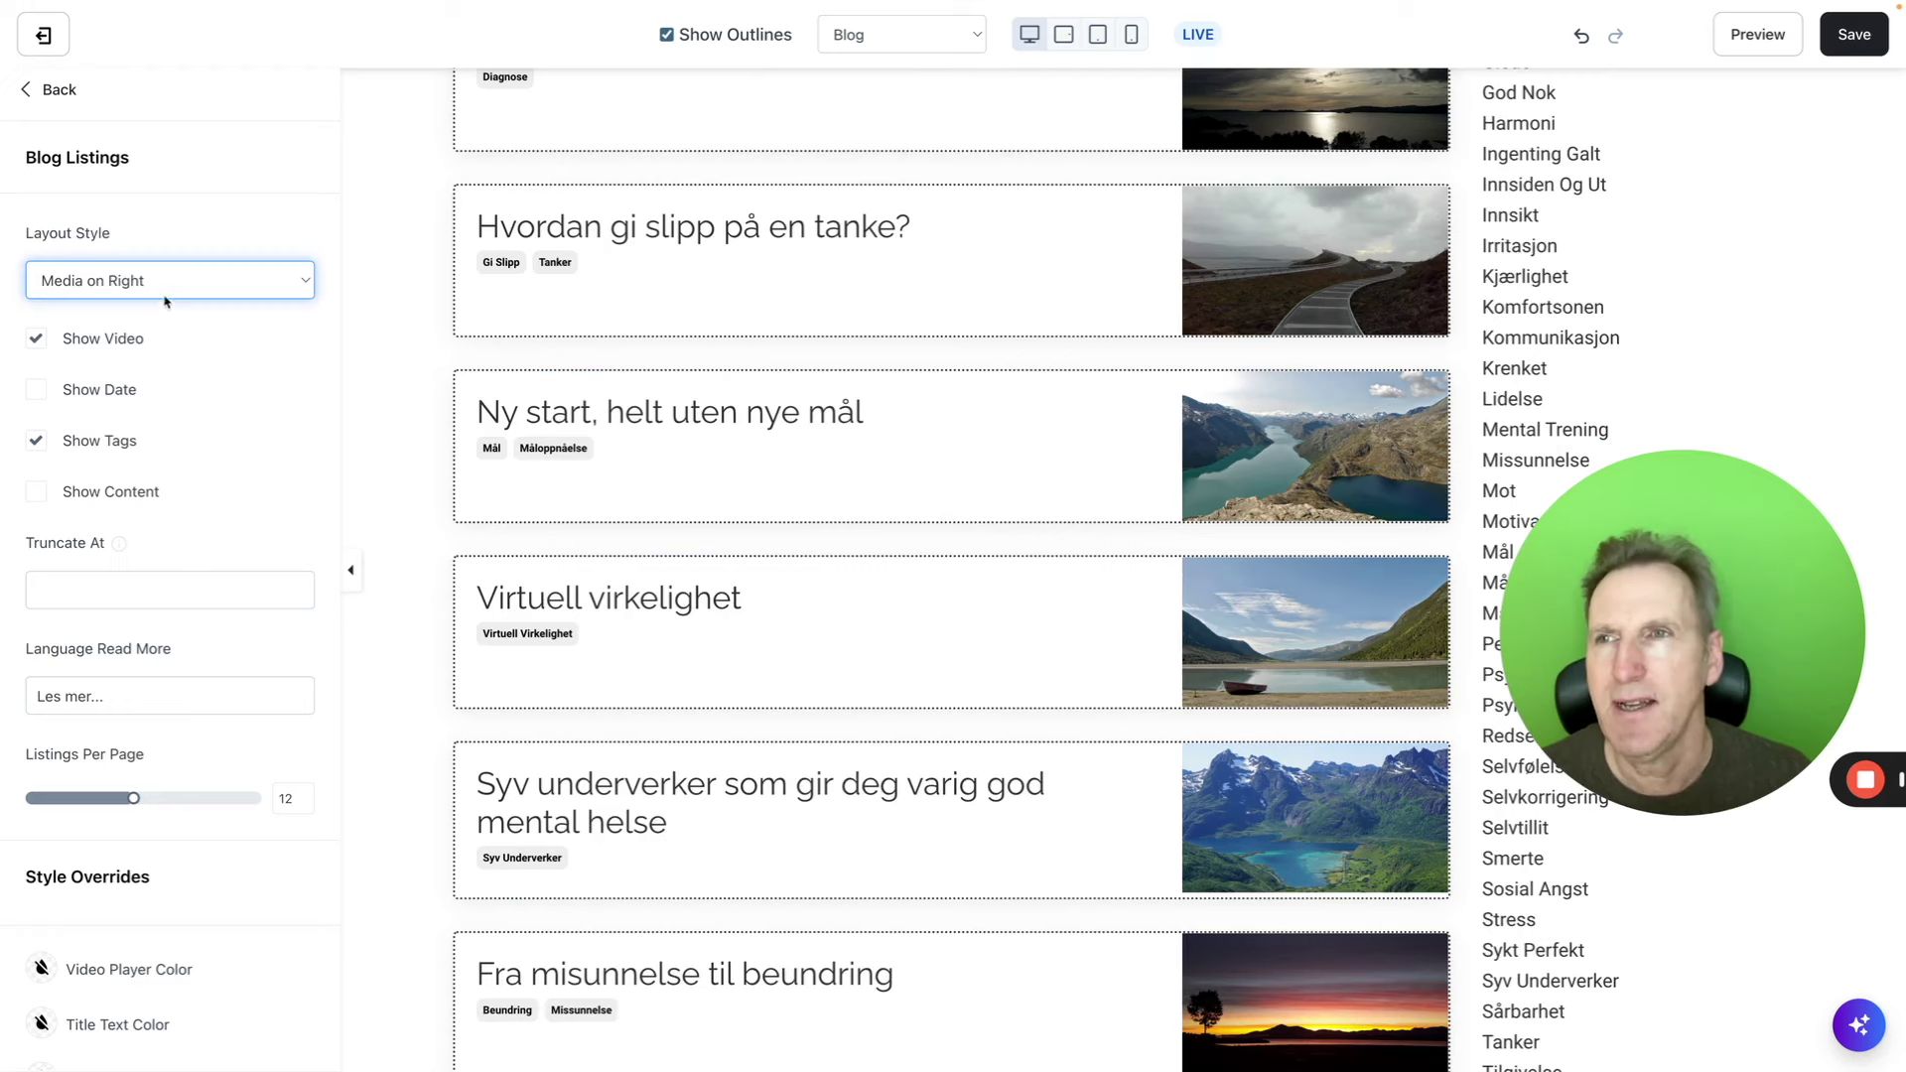
left_click(166, 298)
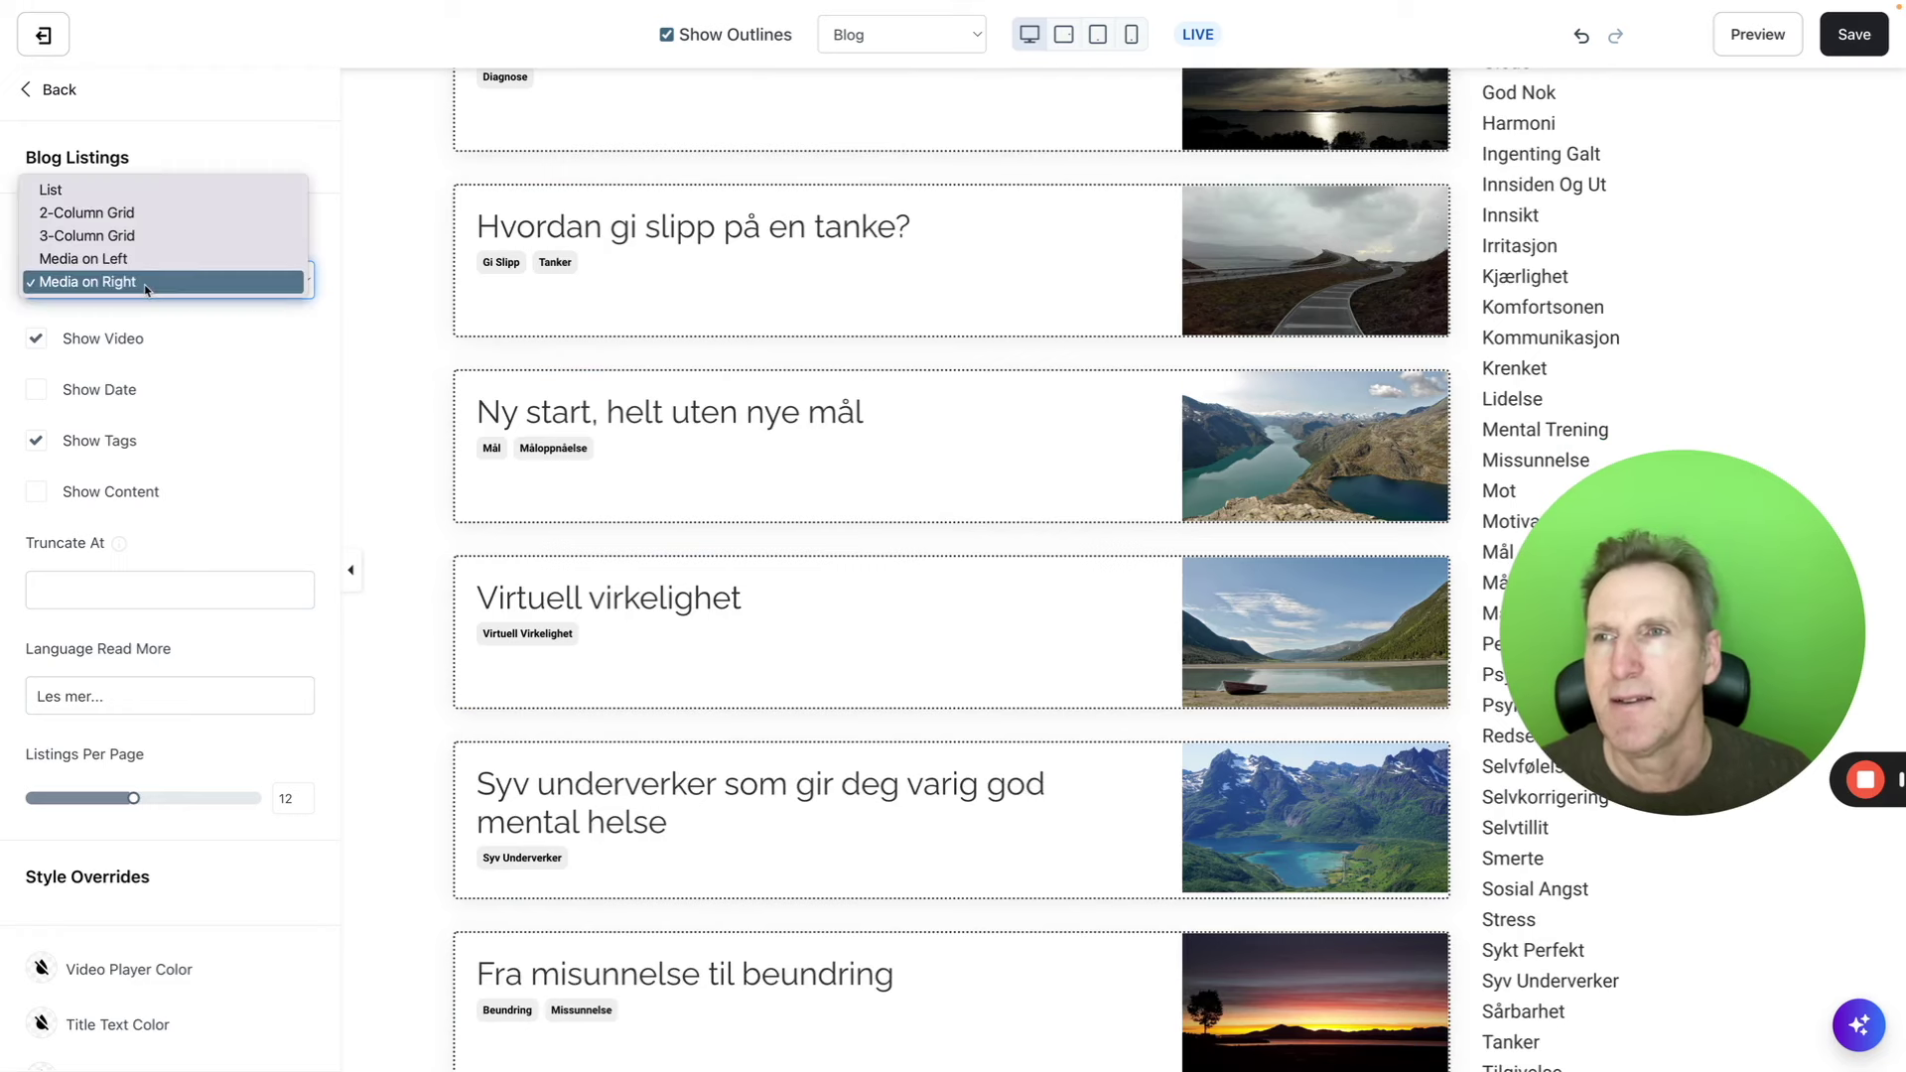
left_click(127, 190)
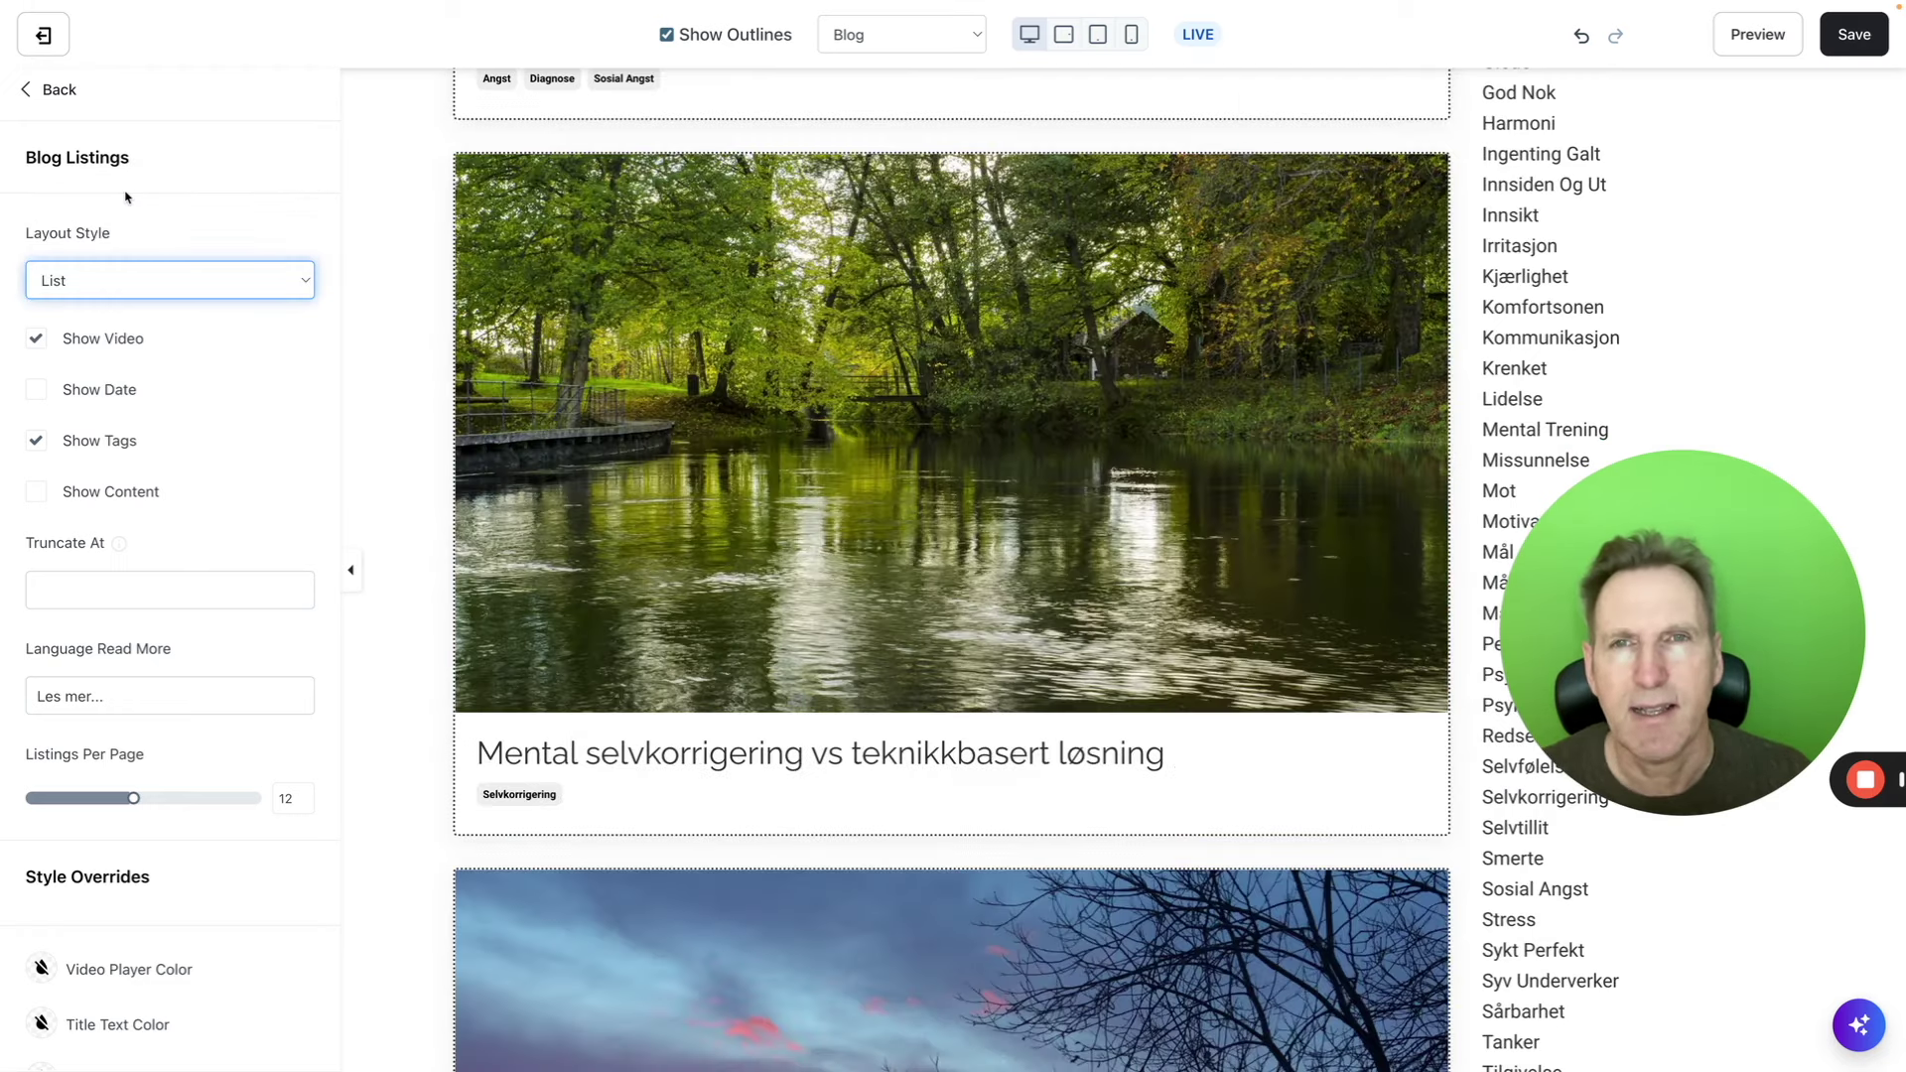
scroll(731, 462, "down", 2)
scroll(732, 470, "up", 6)
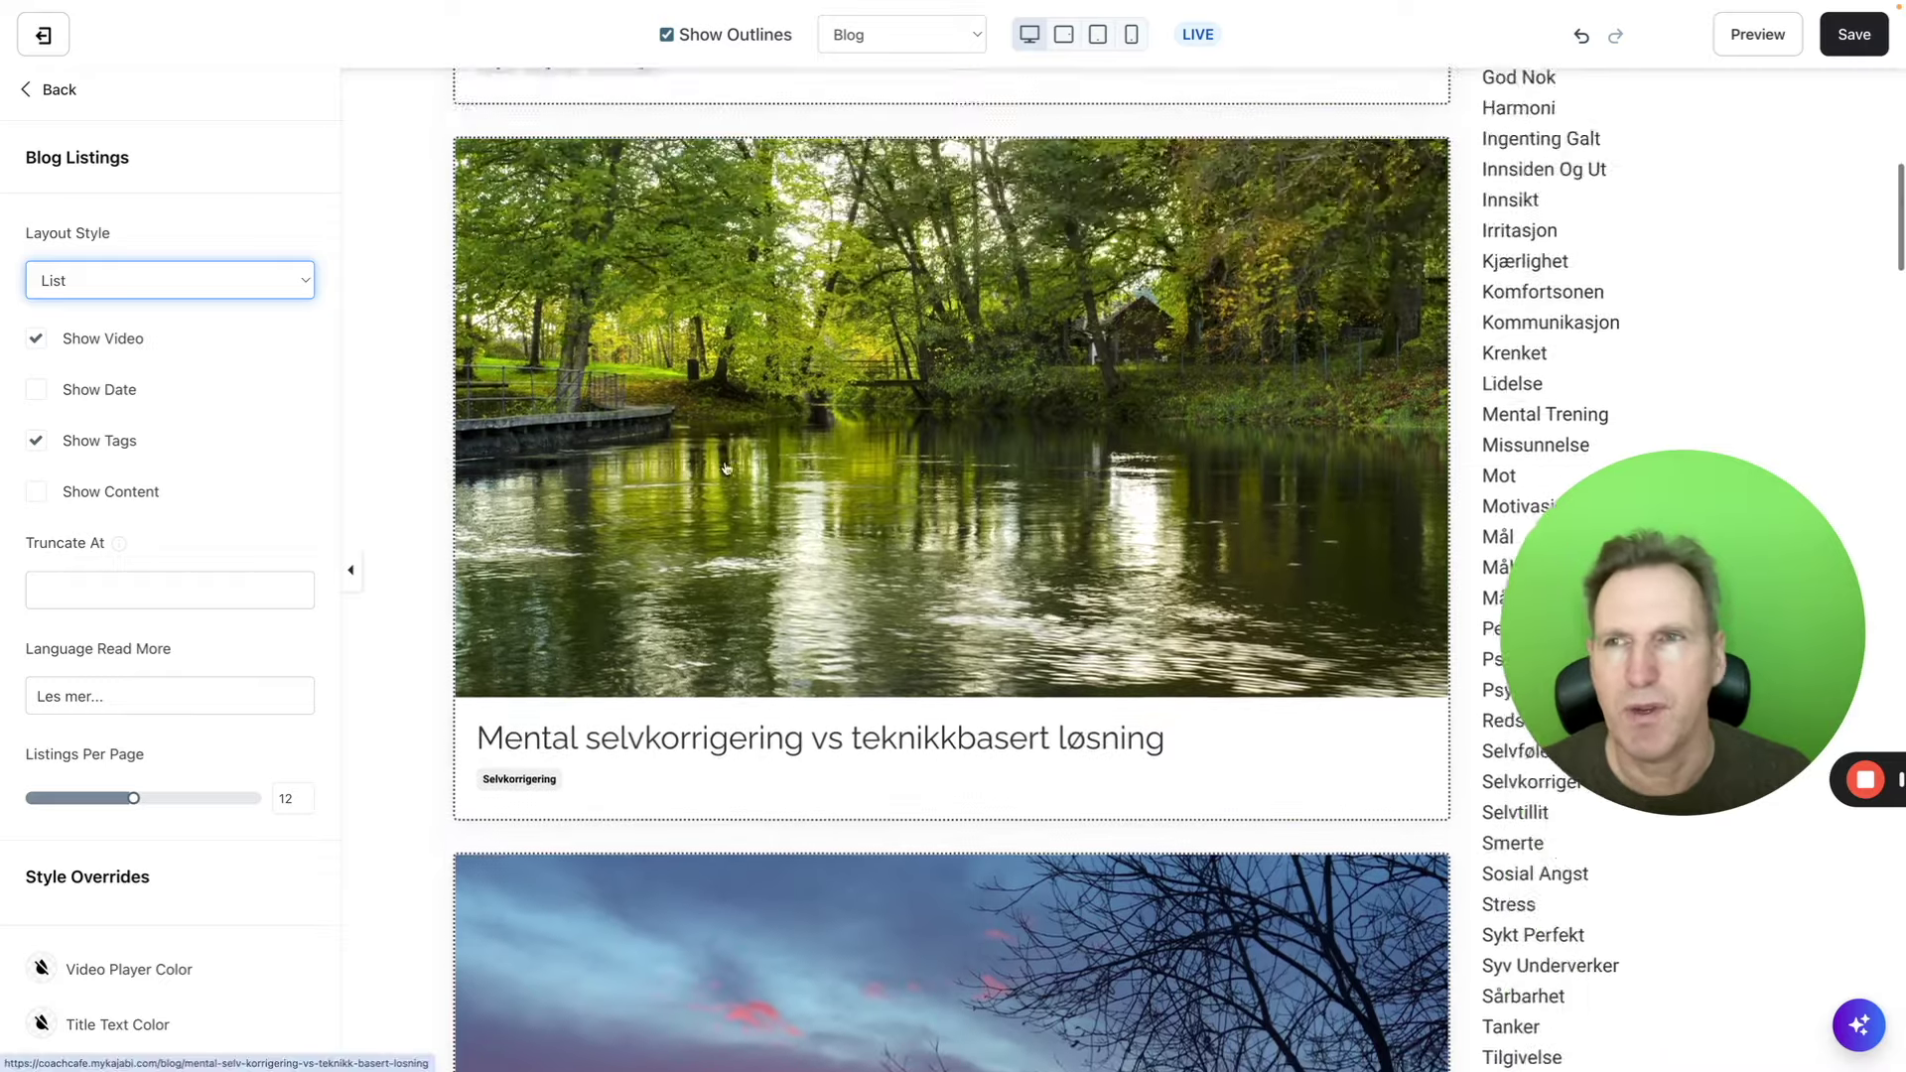
left_click(288, 281)
left_click(201, 304)
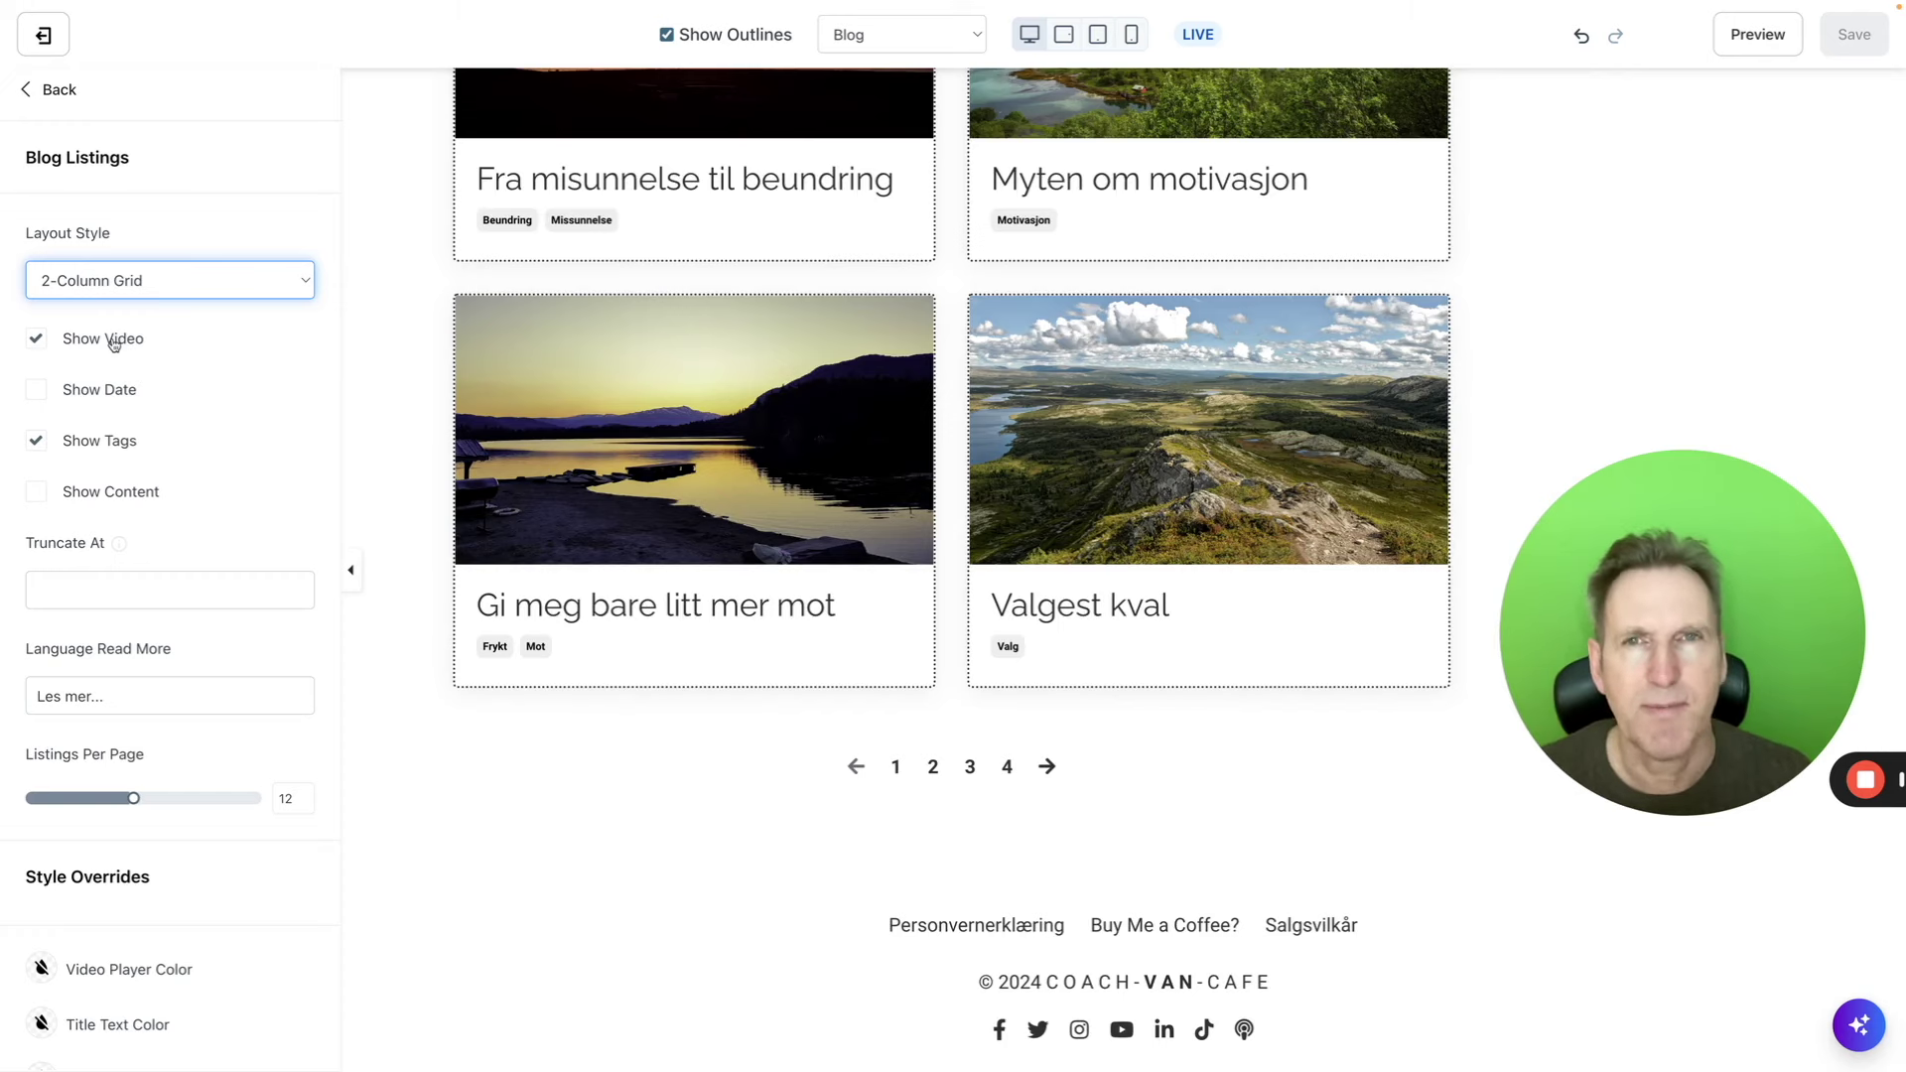
Step: Review the blog's sidebar settings and hide the Sidebar Search block
scroll(596, 417, "up", 4)
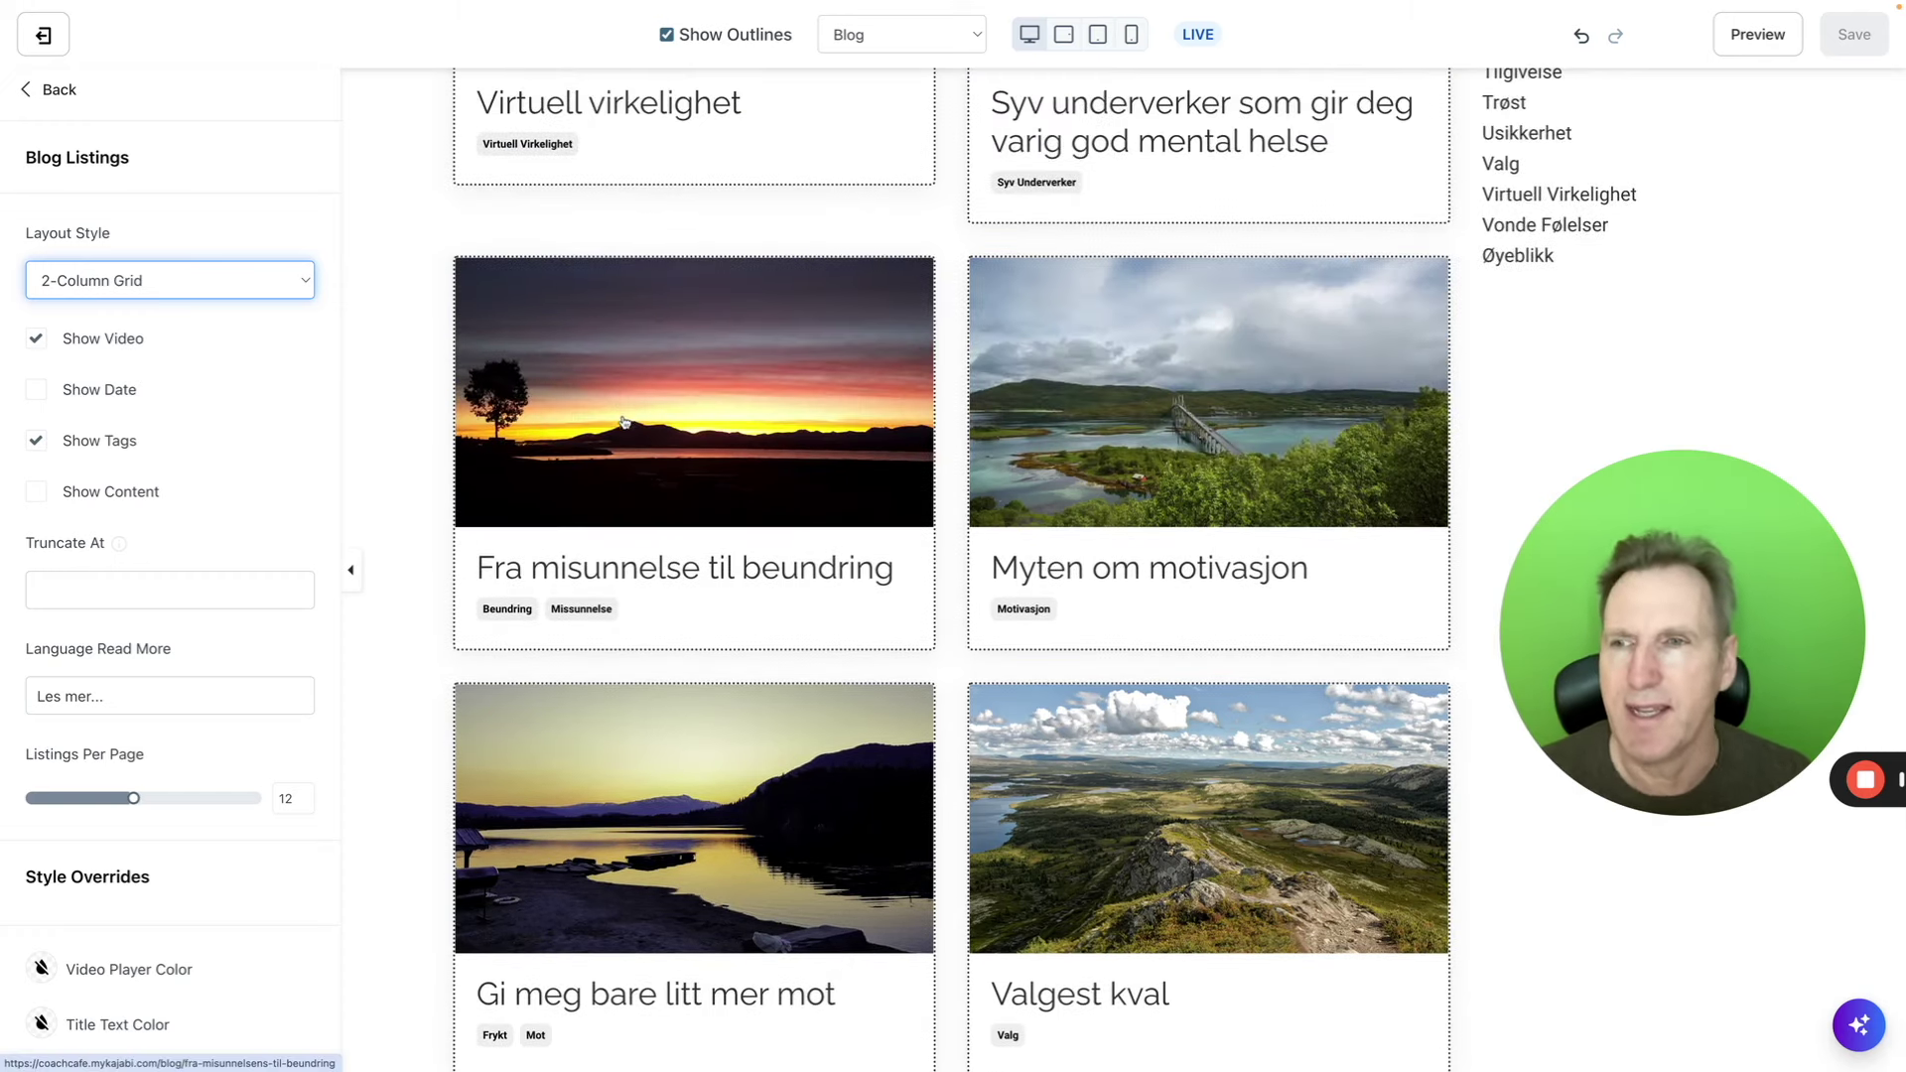
scroll(148, 556, "down", 6)
scroll(149, 557, "down", 8)
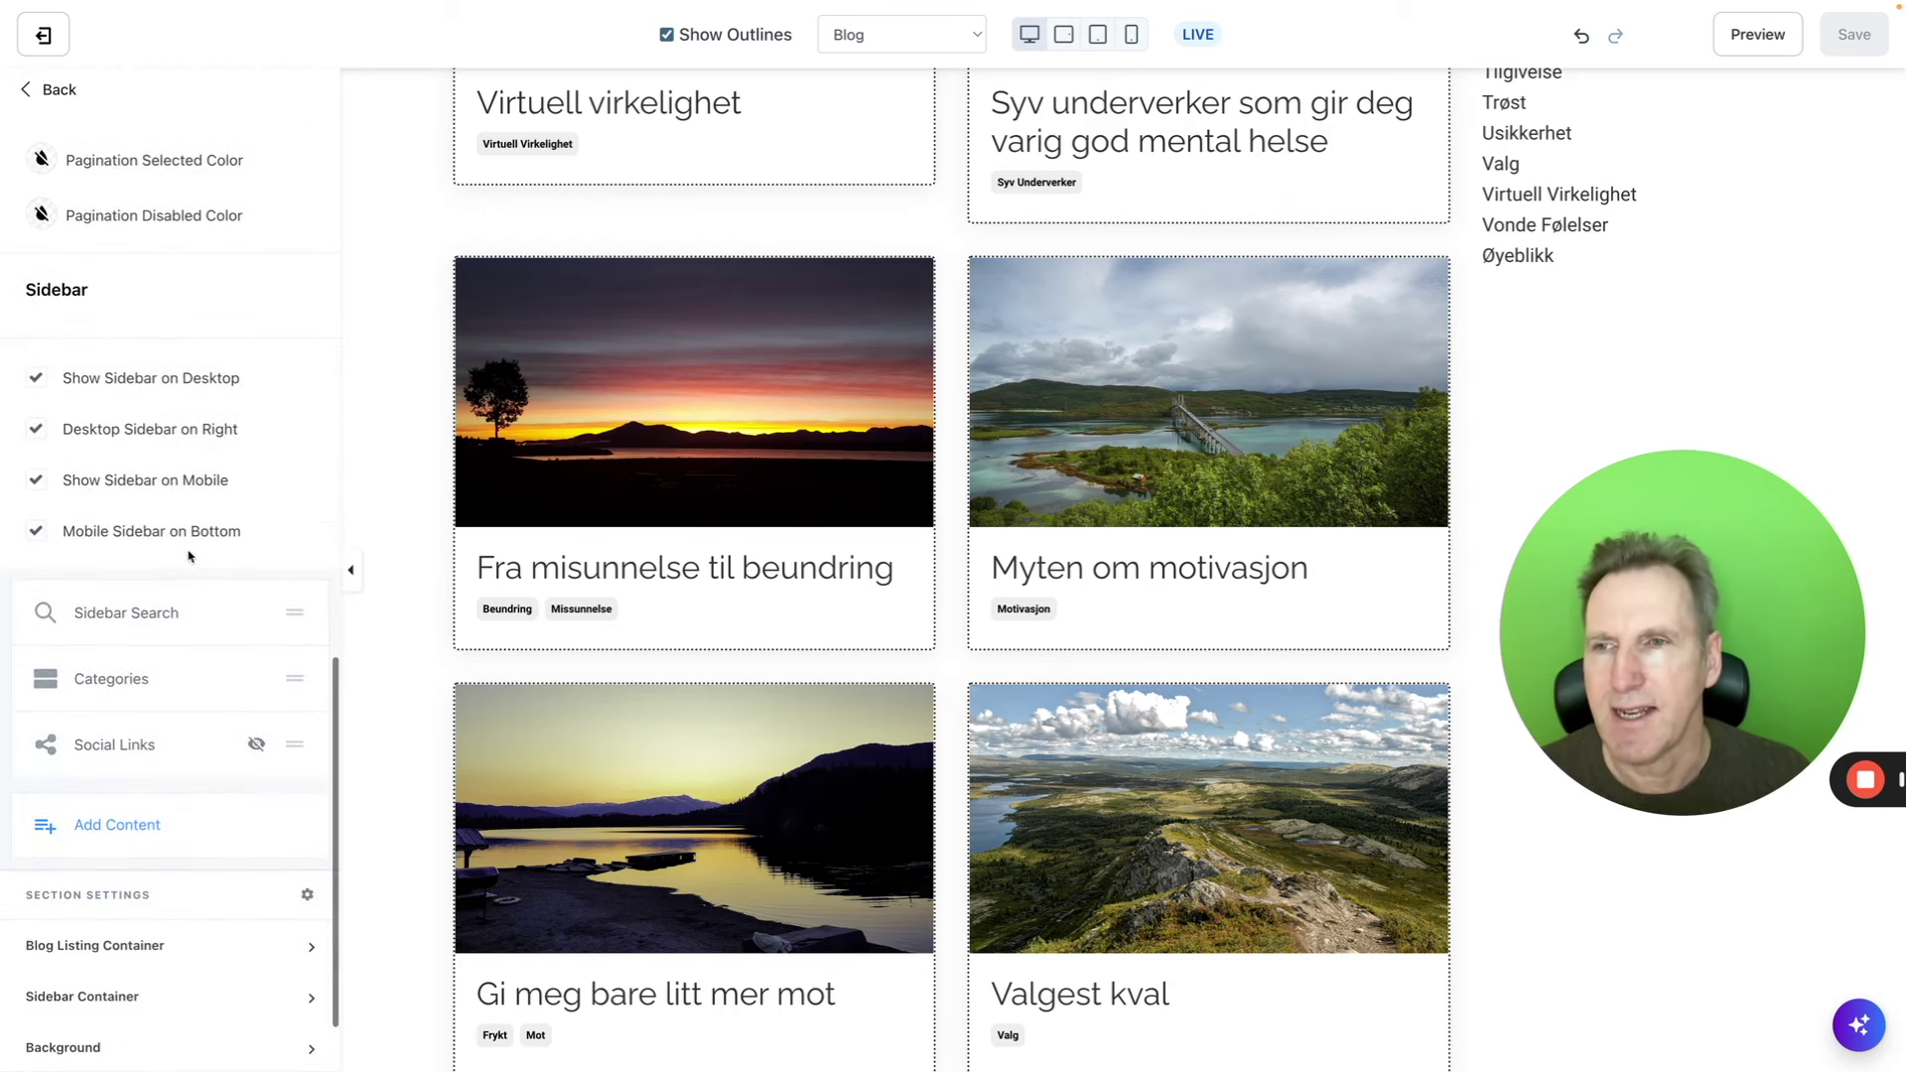
scroll(187, 556, "down", 1)
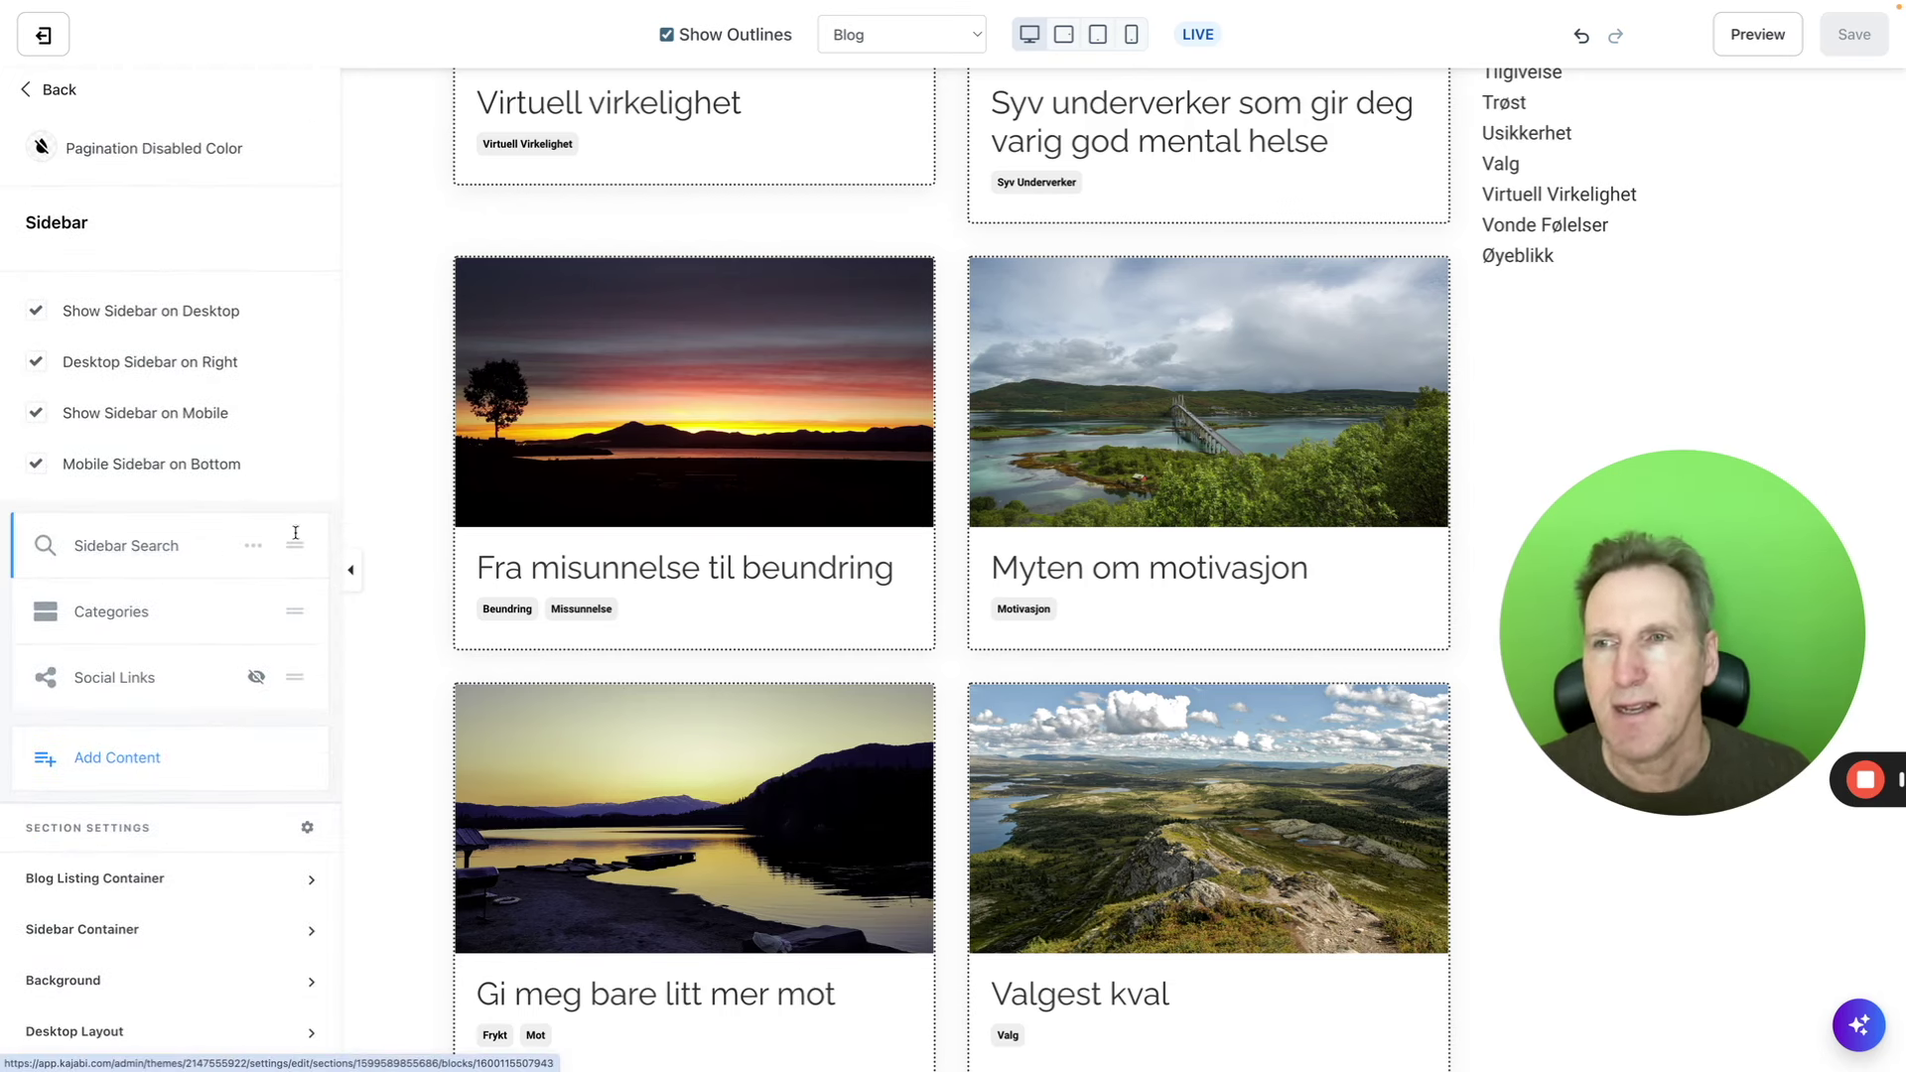
scroll(1281, 413, "up", 20)
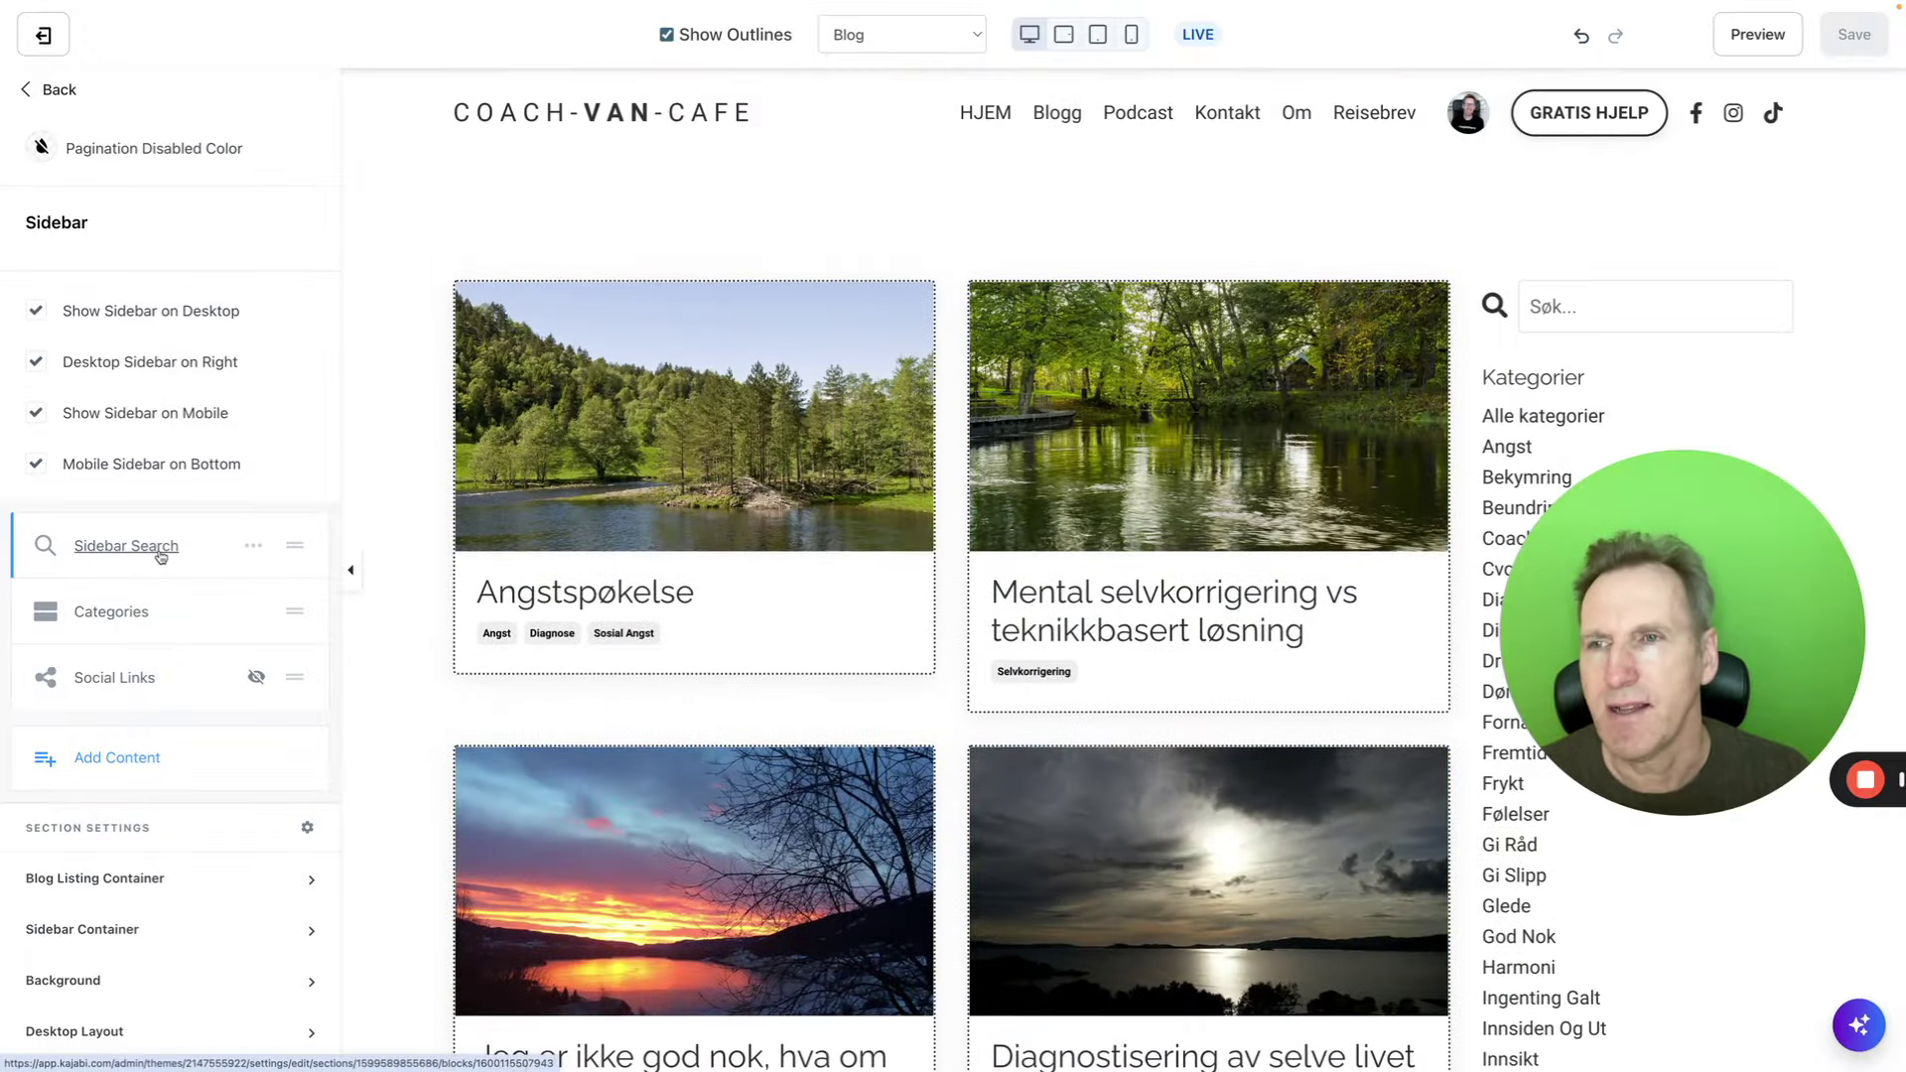
left_click(253, 546)
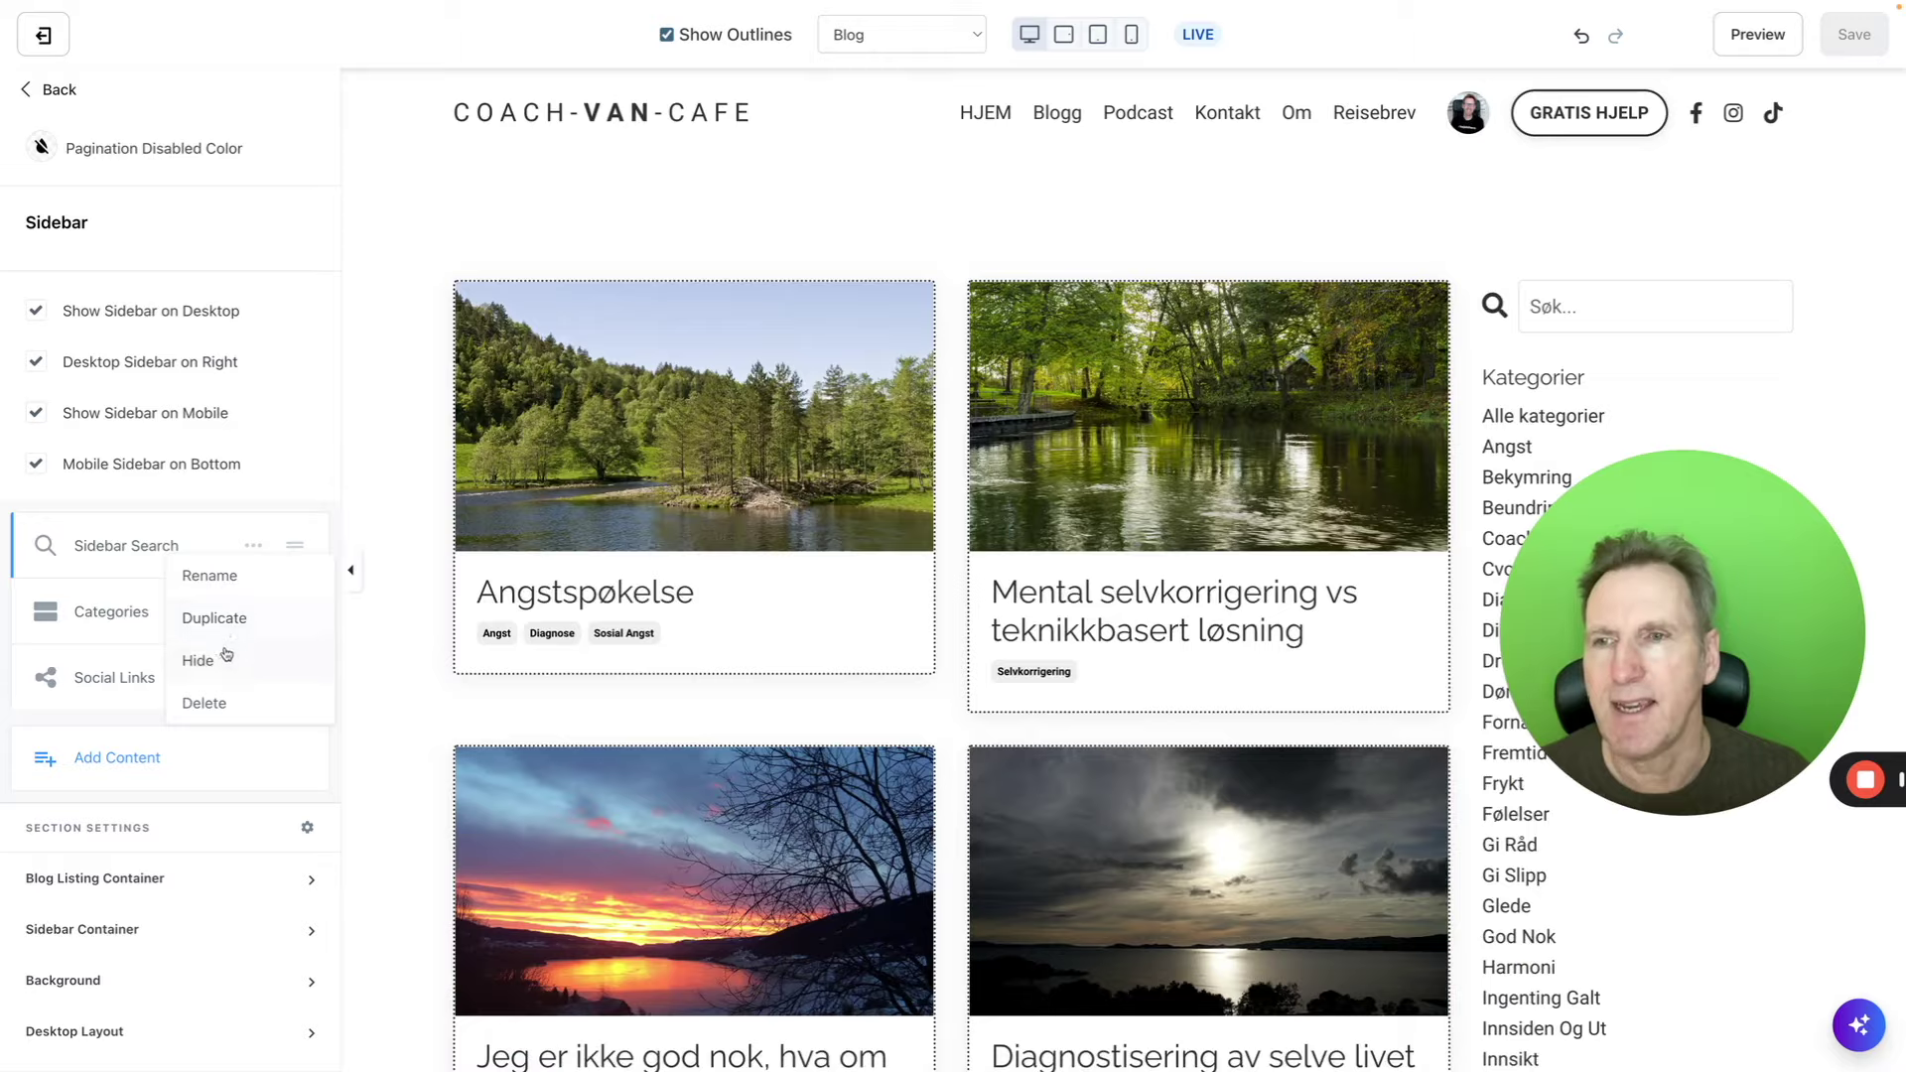
left_click(226, 655)
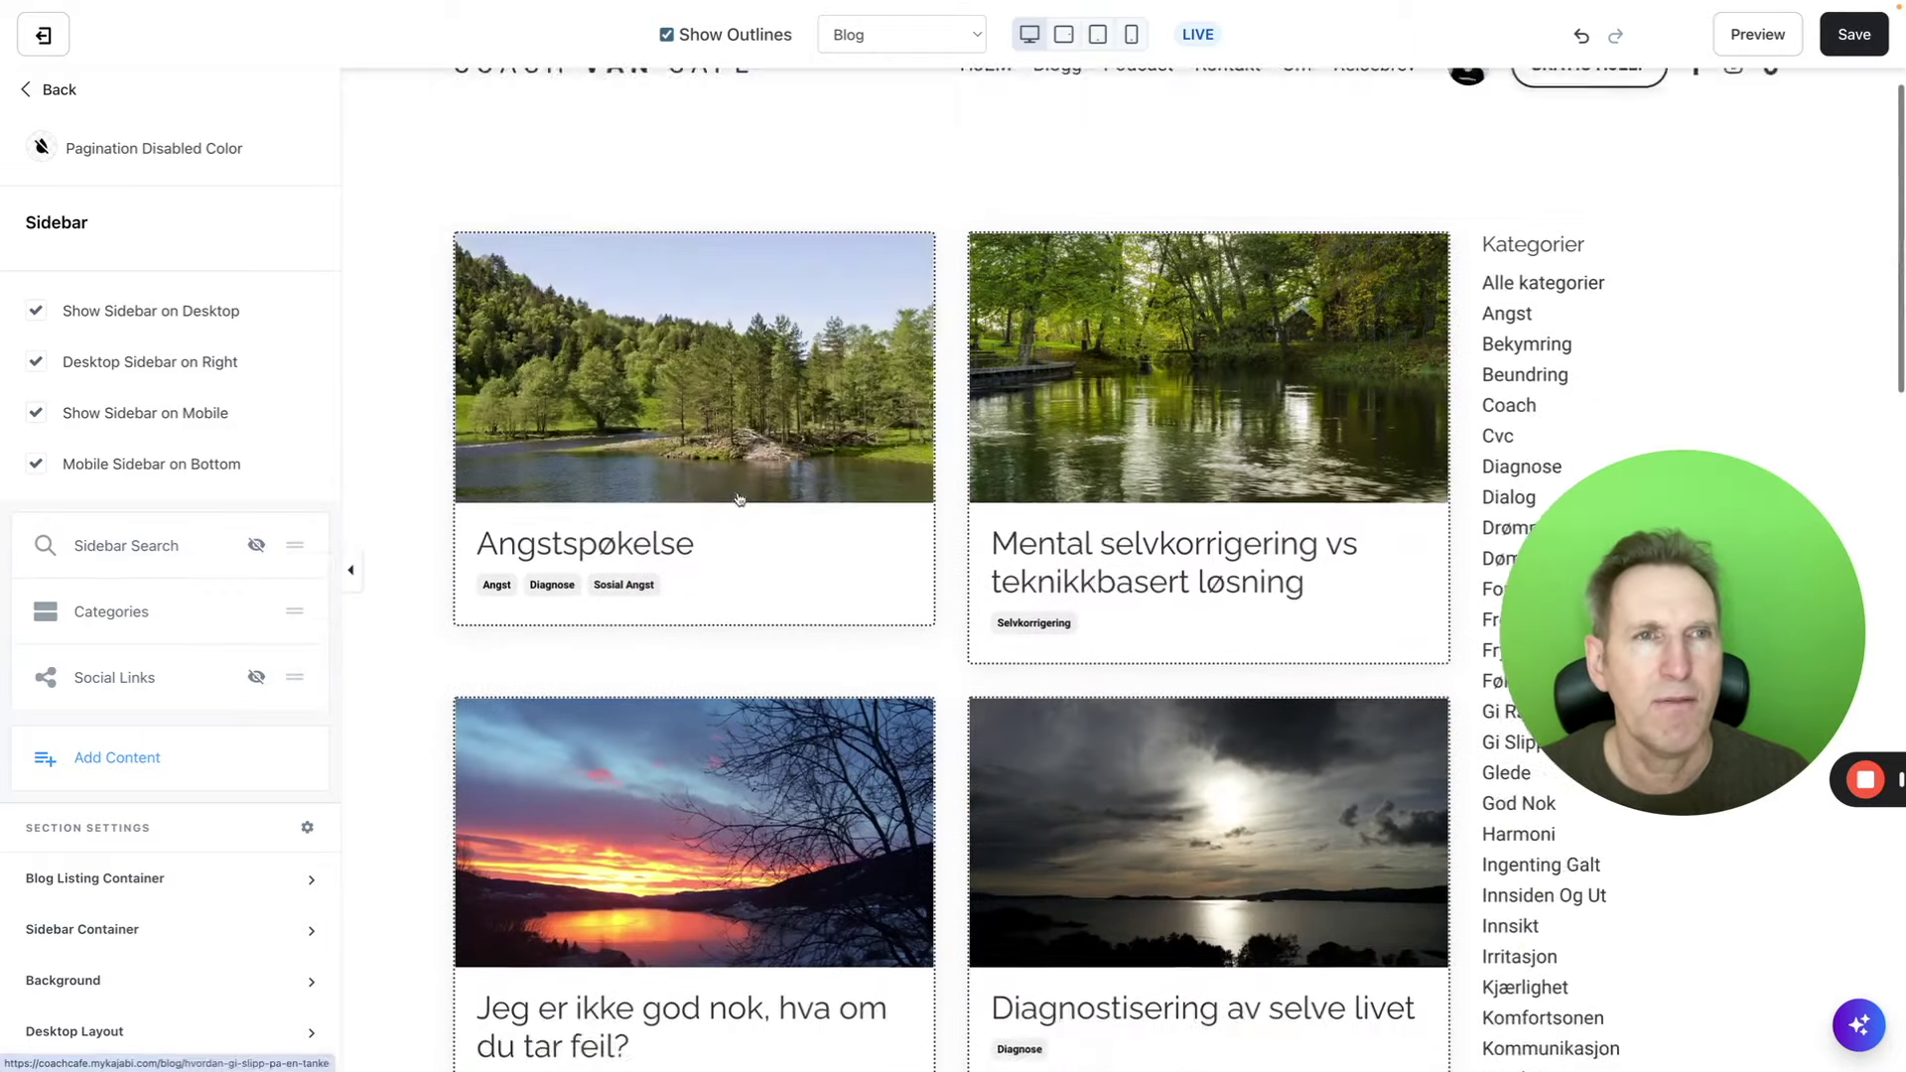
Step: Show the hidden Sidebar Search block again and review its search text and color settings
left_click(218, 549)
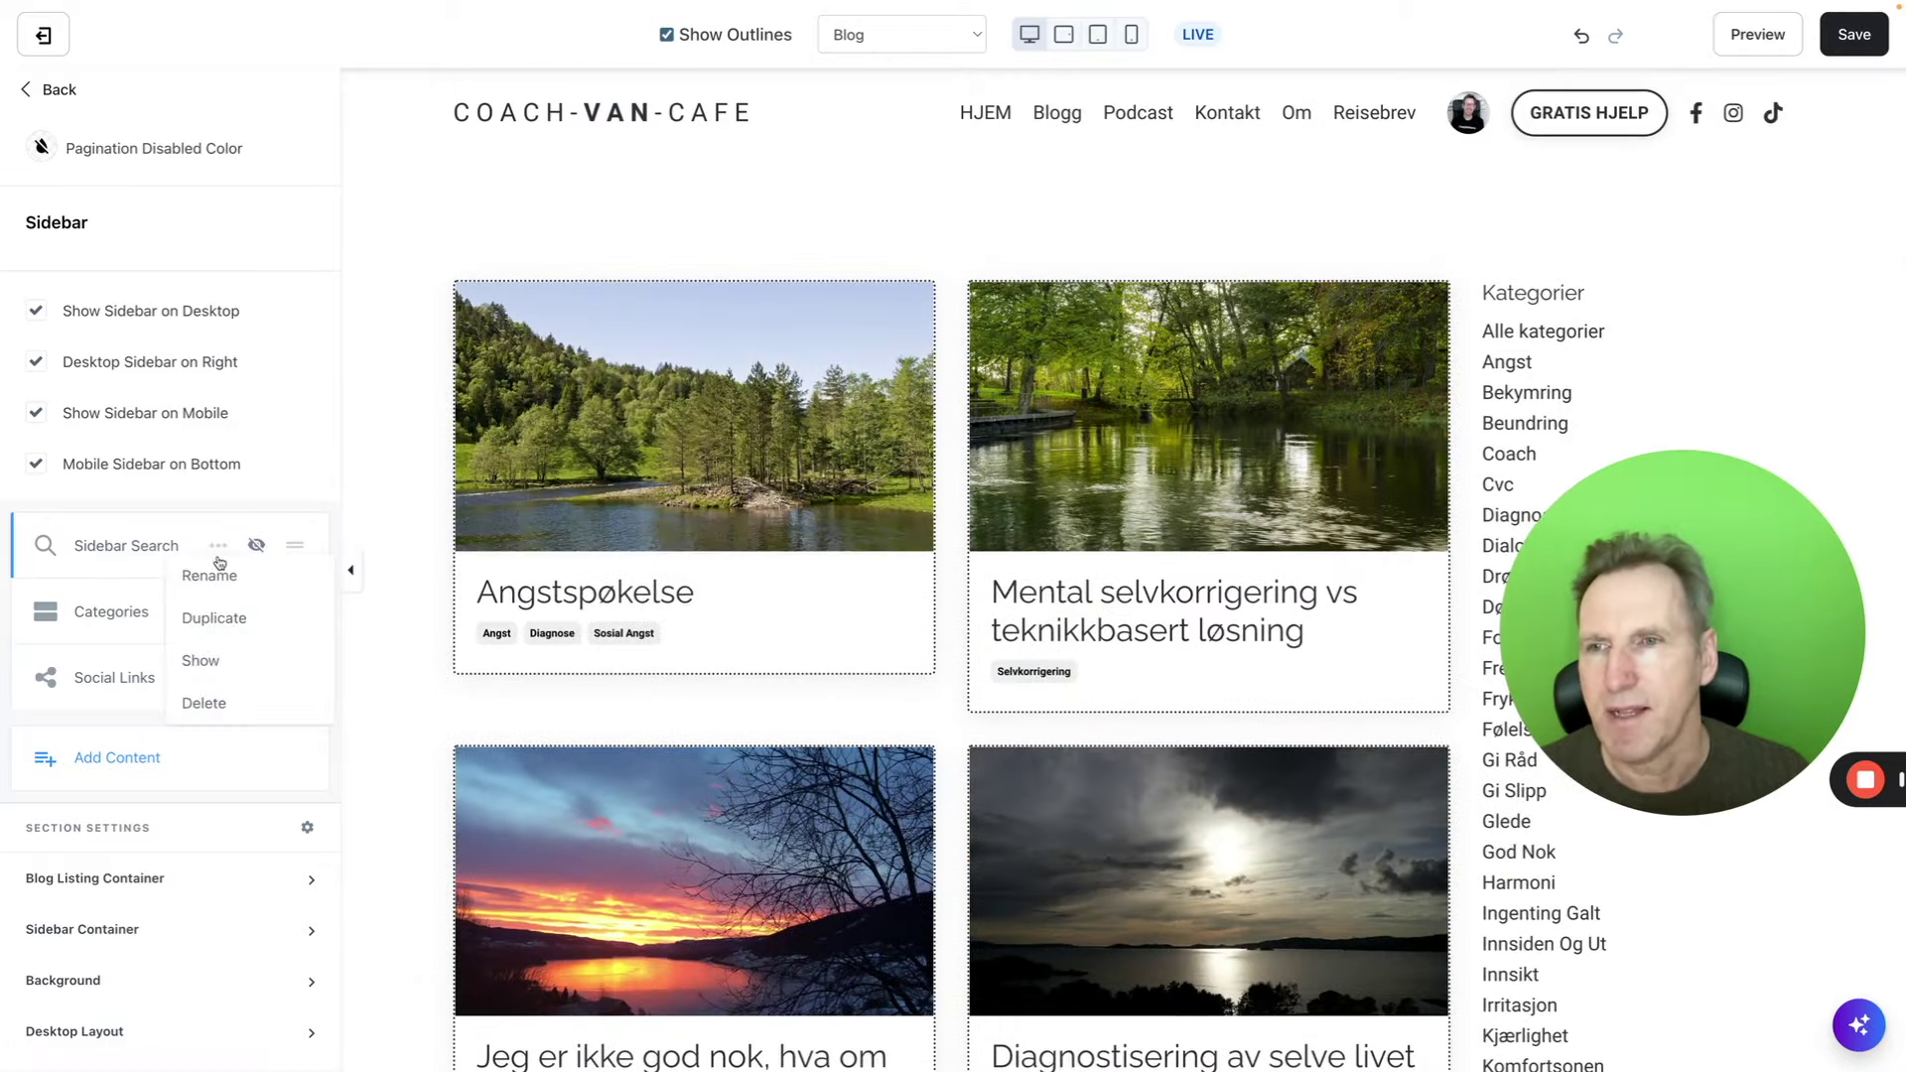
left_click(201, 660)
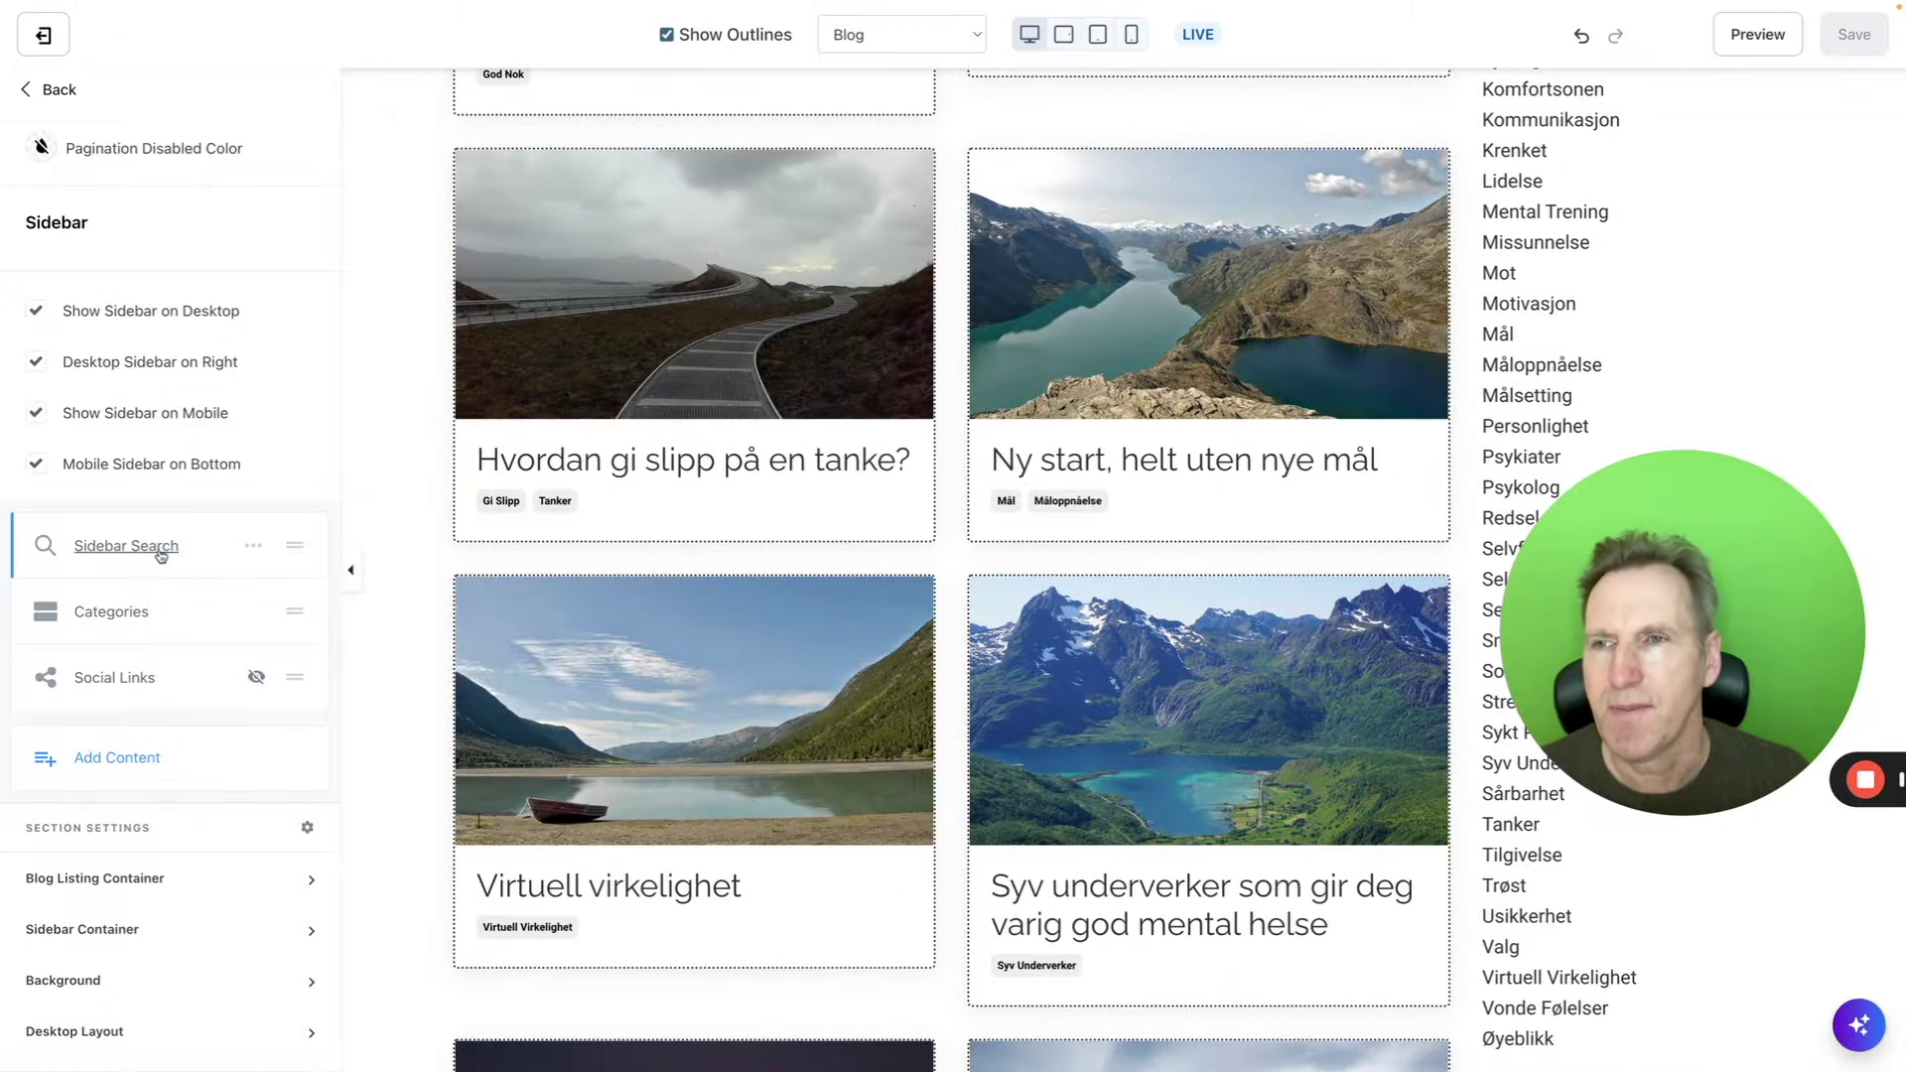
left_click(160, 548)
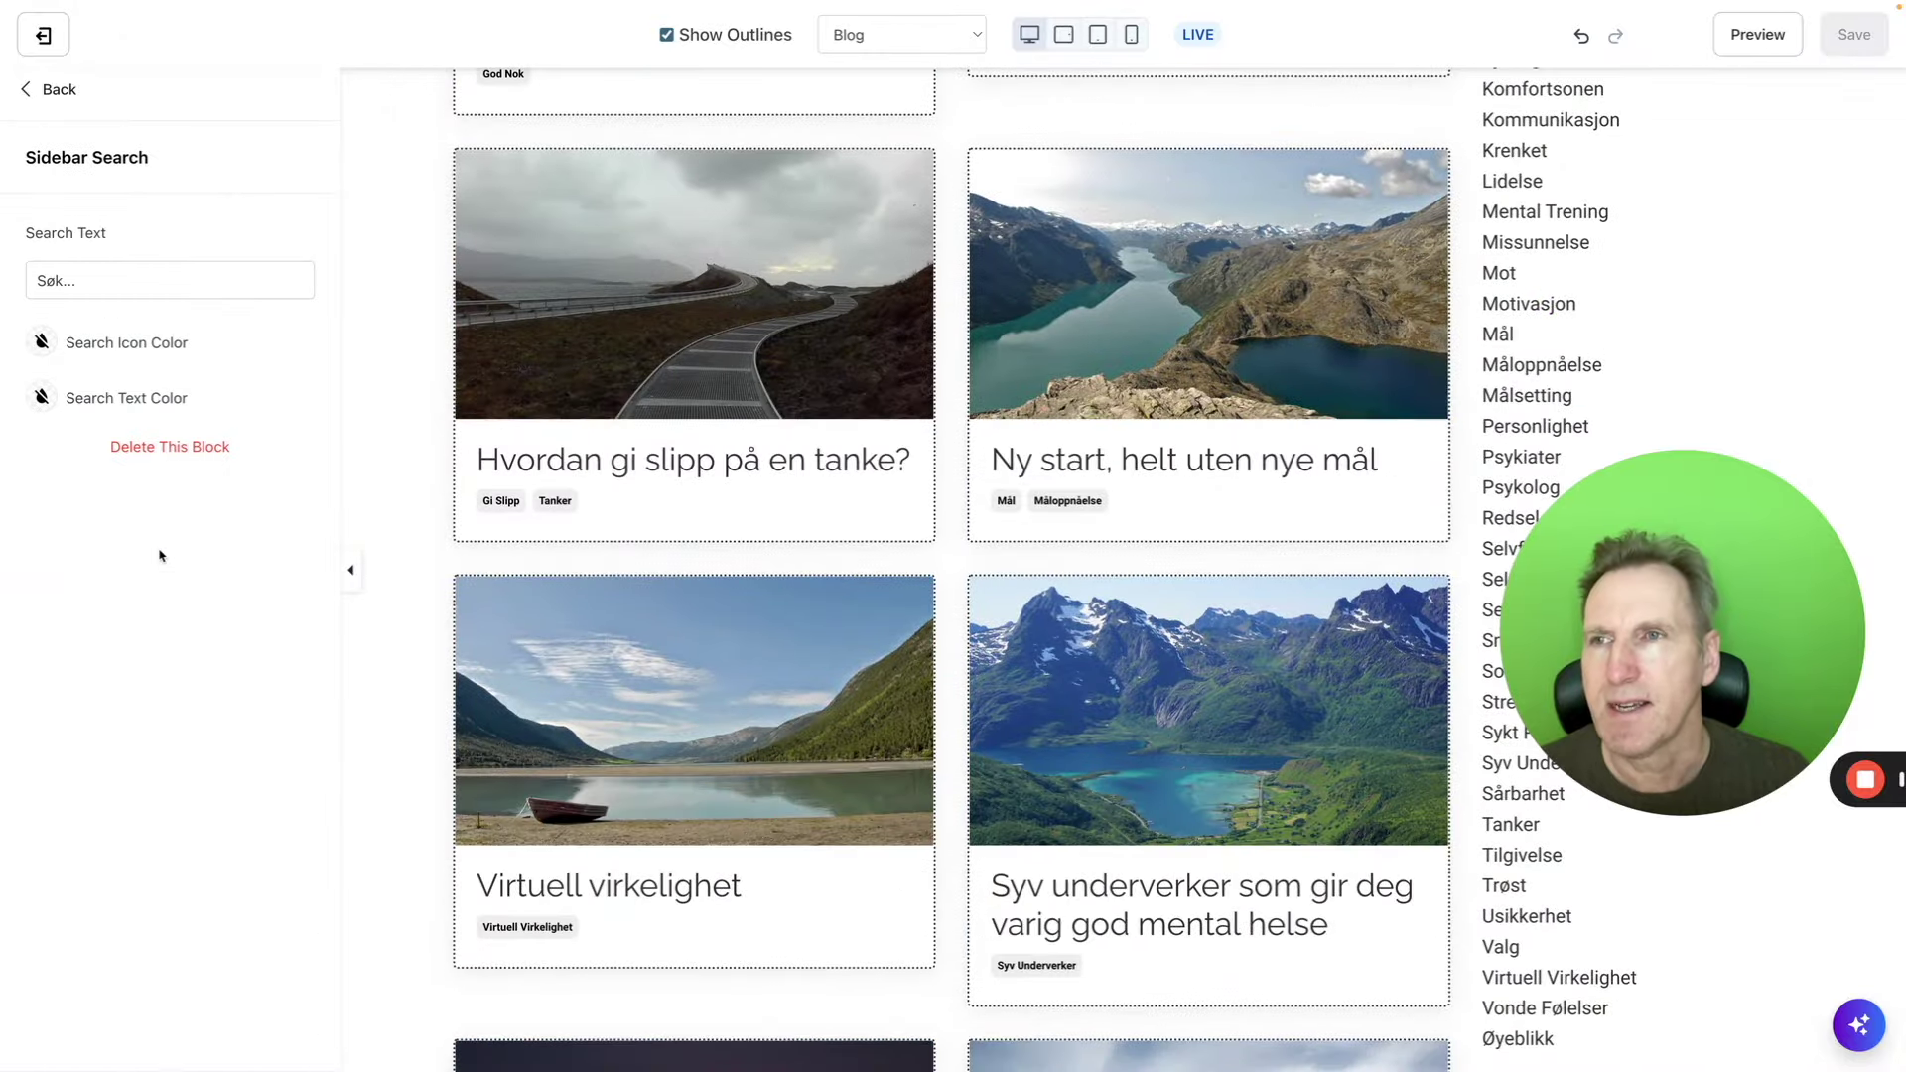
left_click(56, 98)
Step: Examine the category list in the blog's sidebar and the content blocks that can be added to it, without adding one
scroll(245, 556, "down", 3)
scroll(244, 554, "down", 10)
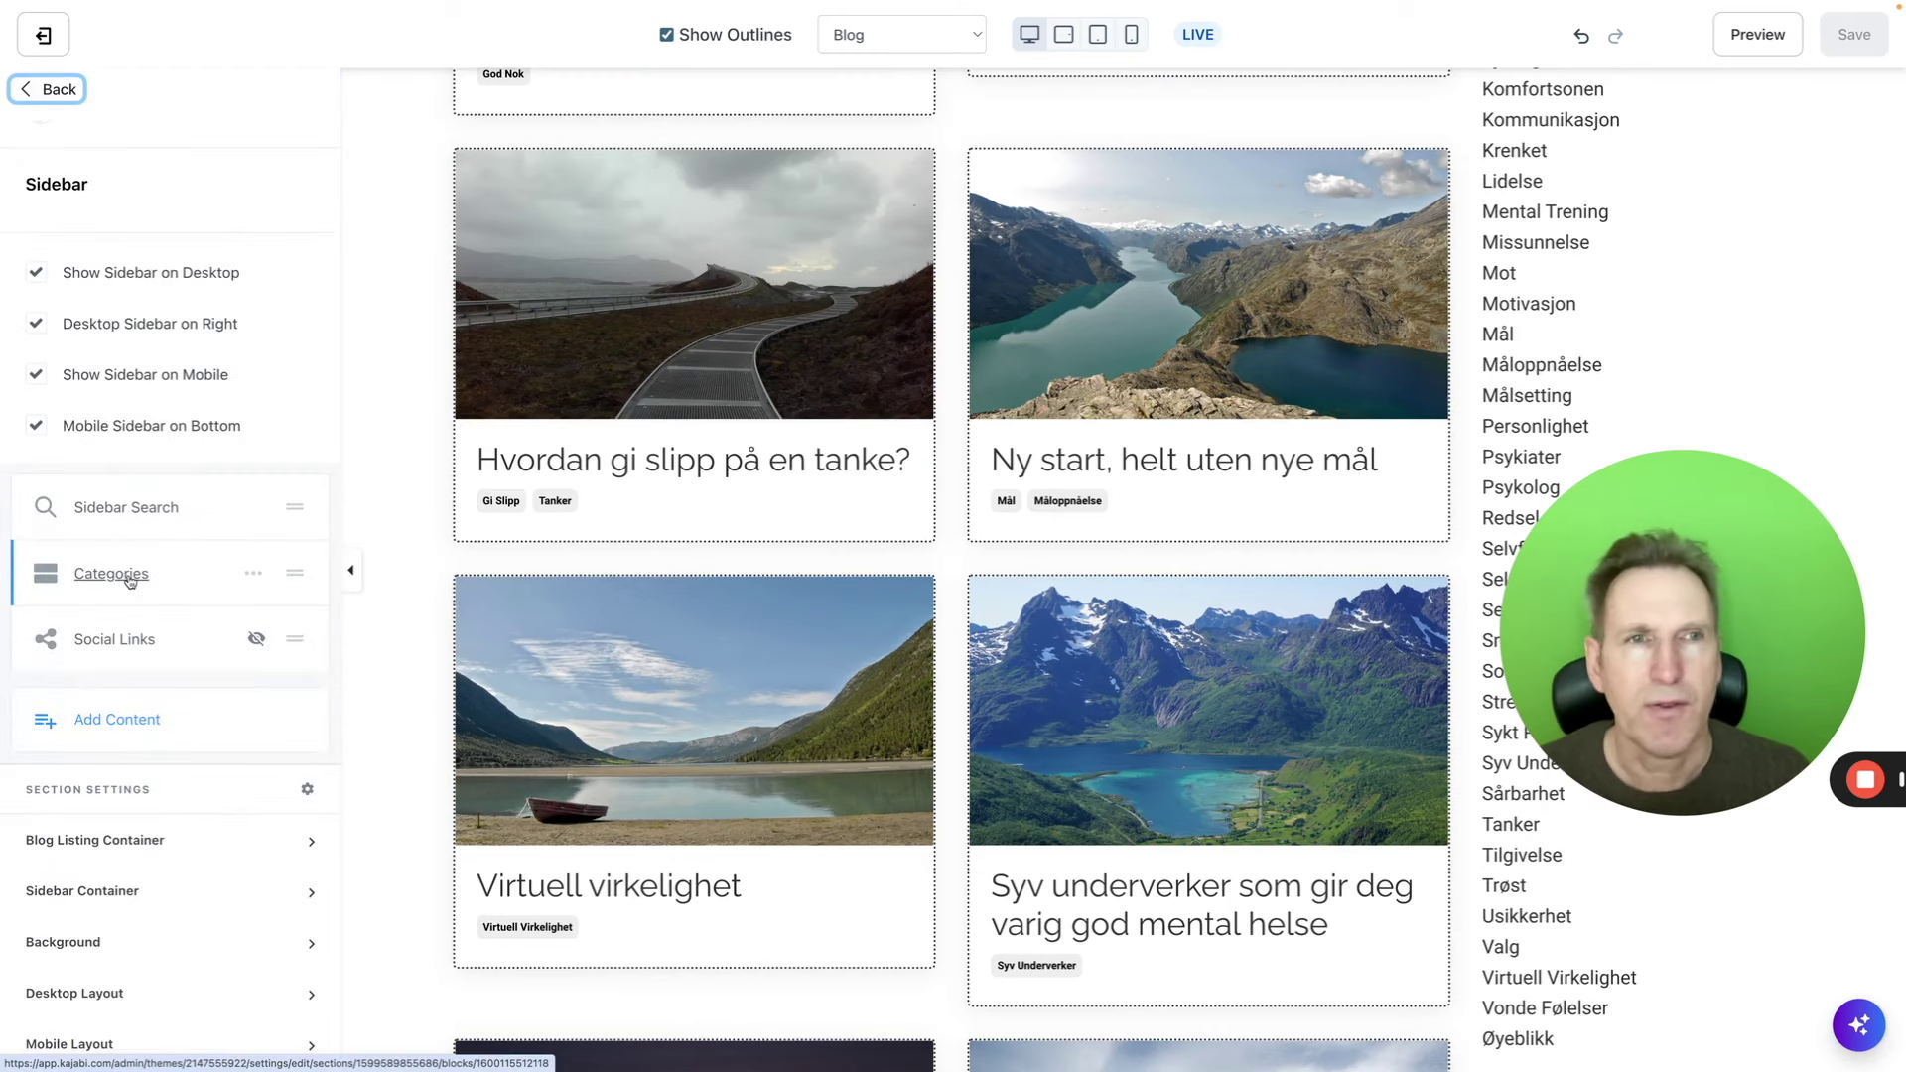
scroll(1517, 169, "up", 1)
scroll(1517, 169, "up", 2)
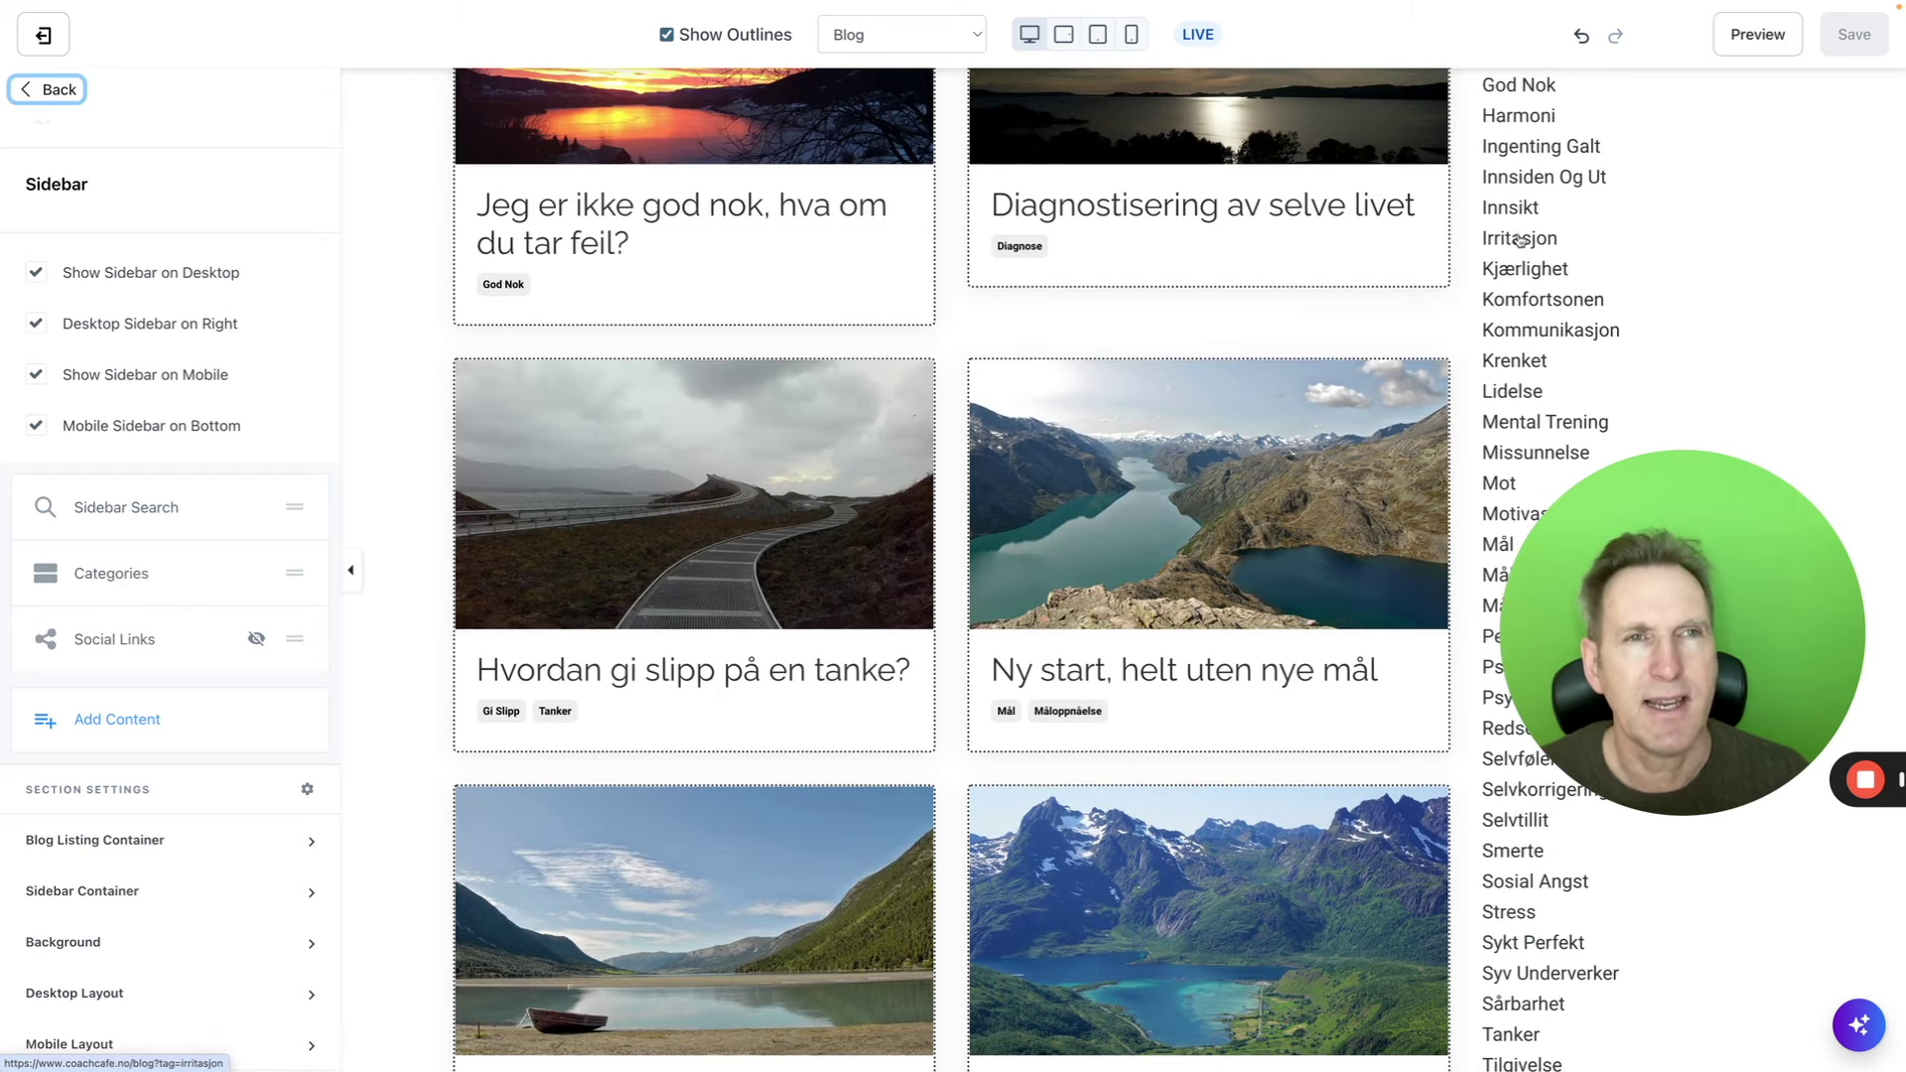
scroll(1521, 242, "up", 4)
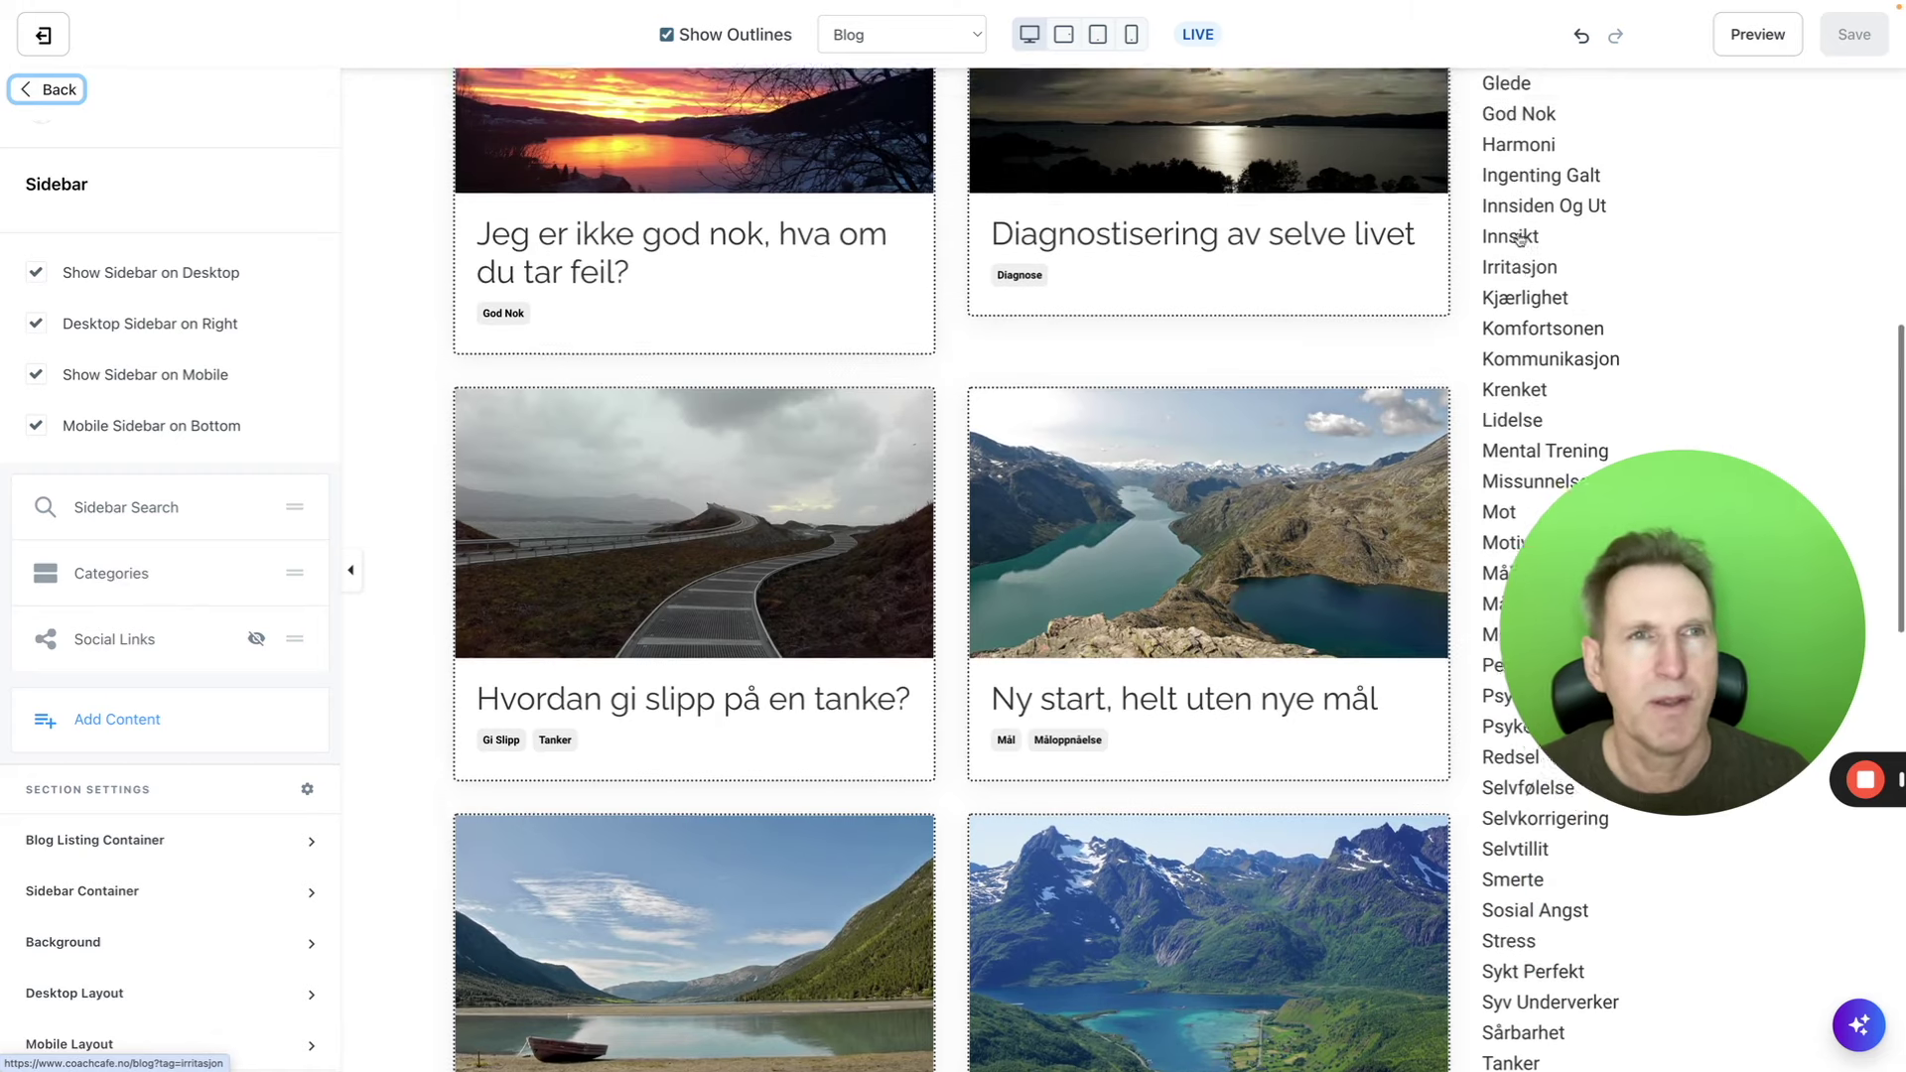
scroll(1519, 238, "up", 1)
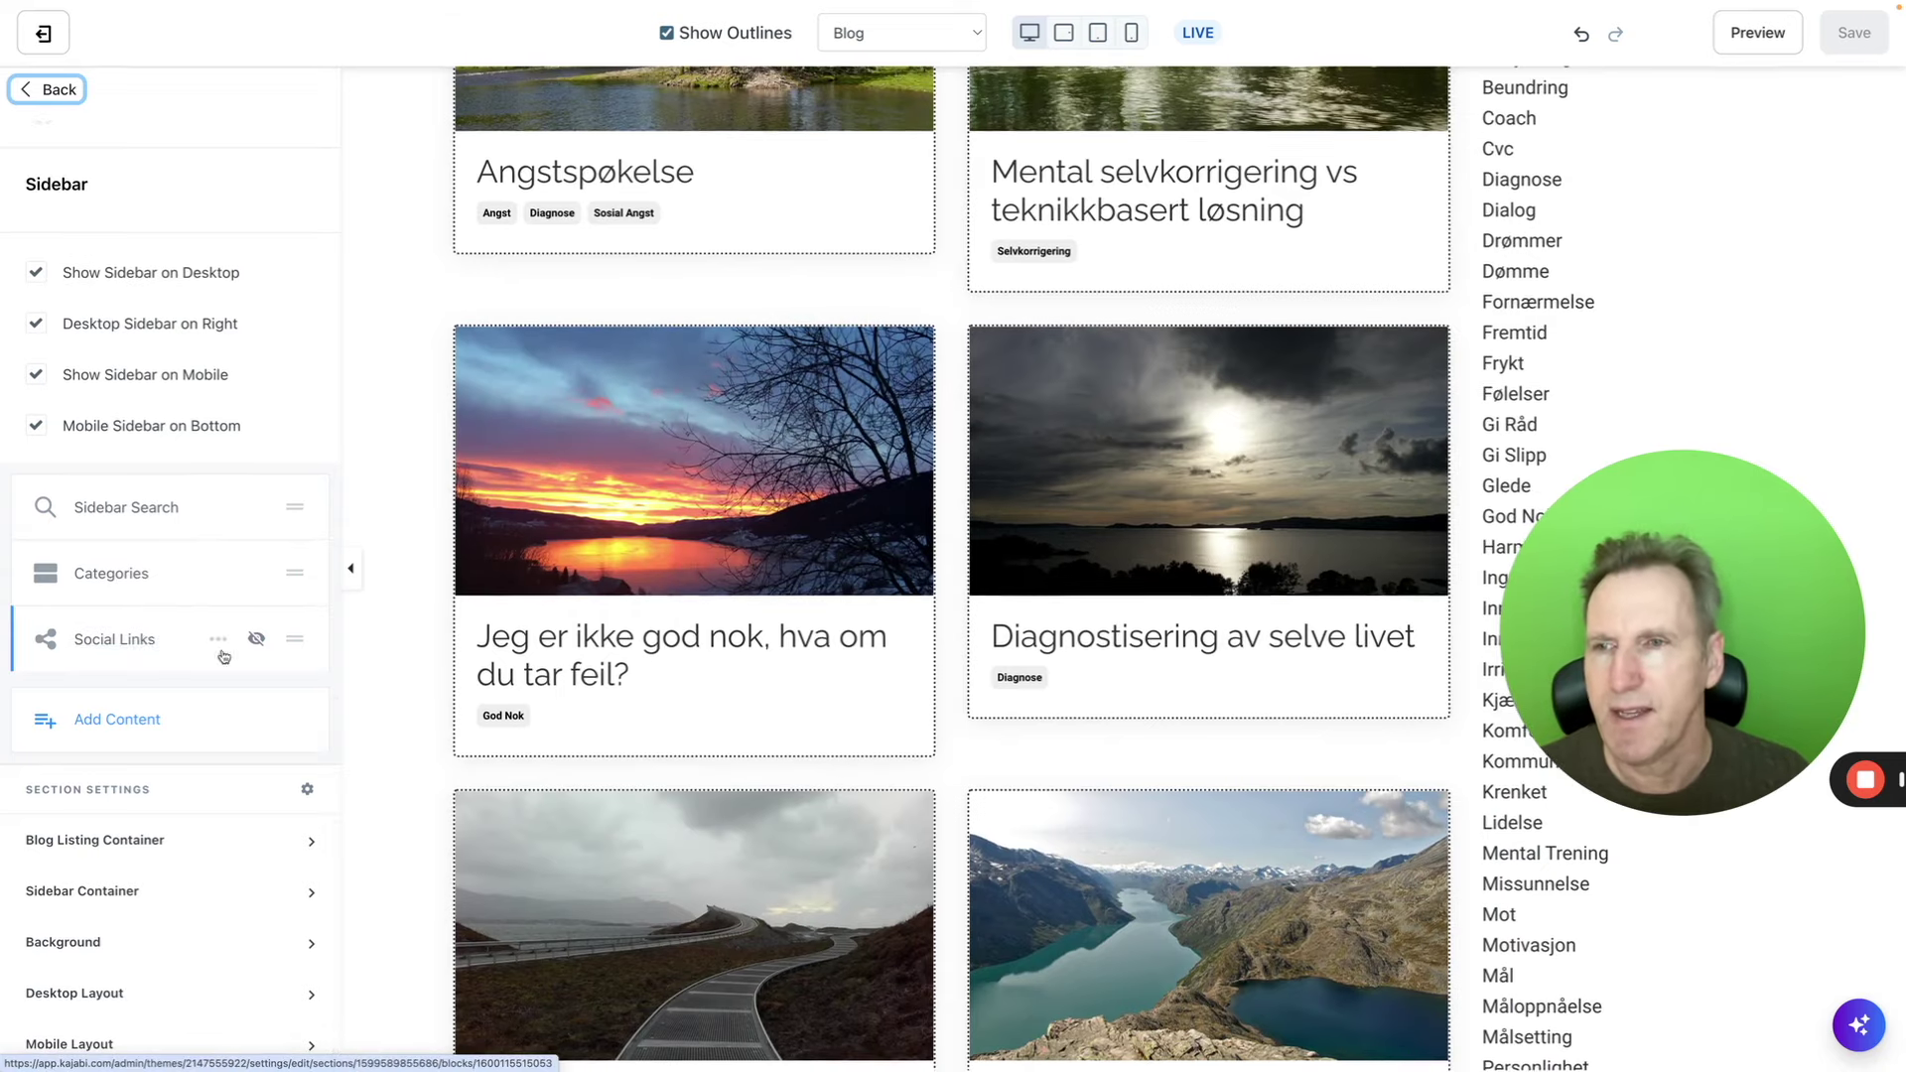
left_click(147, 717)
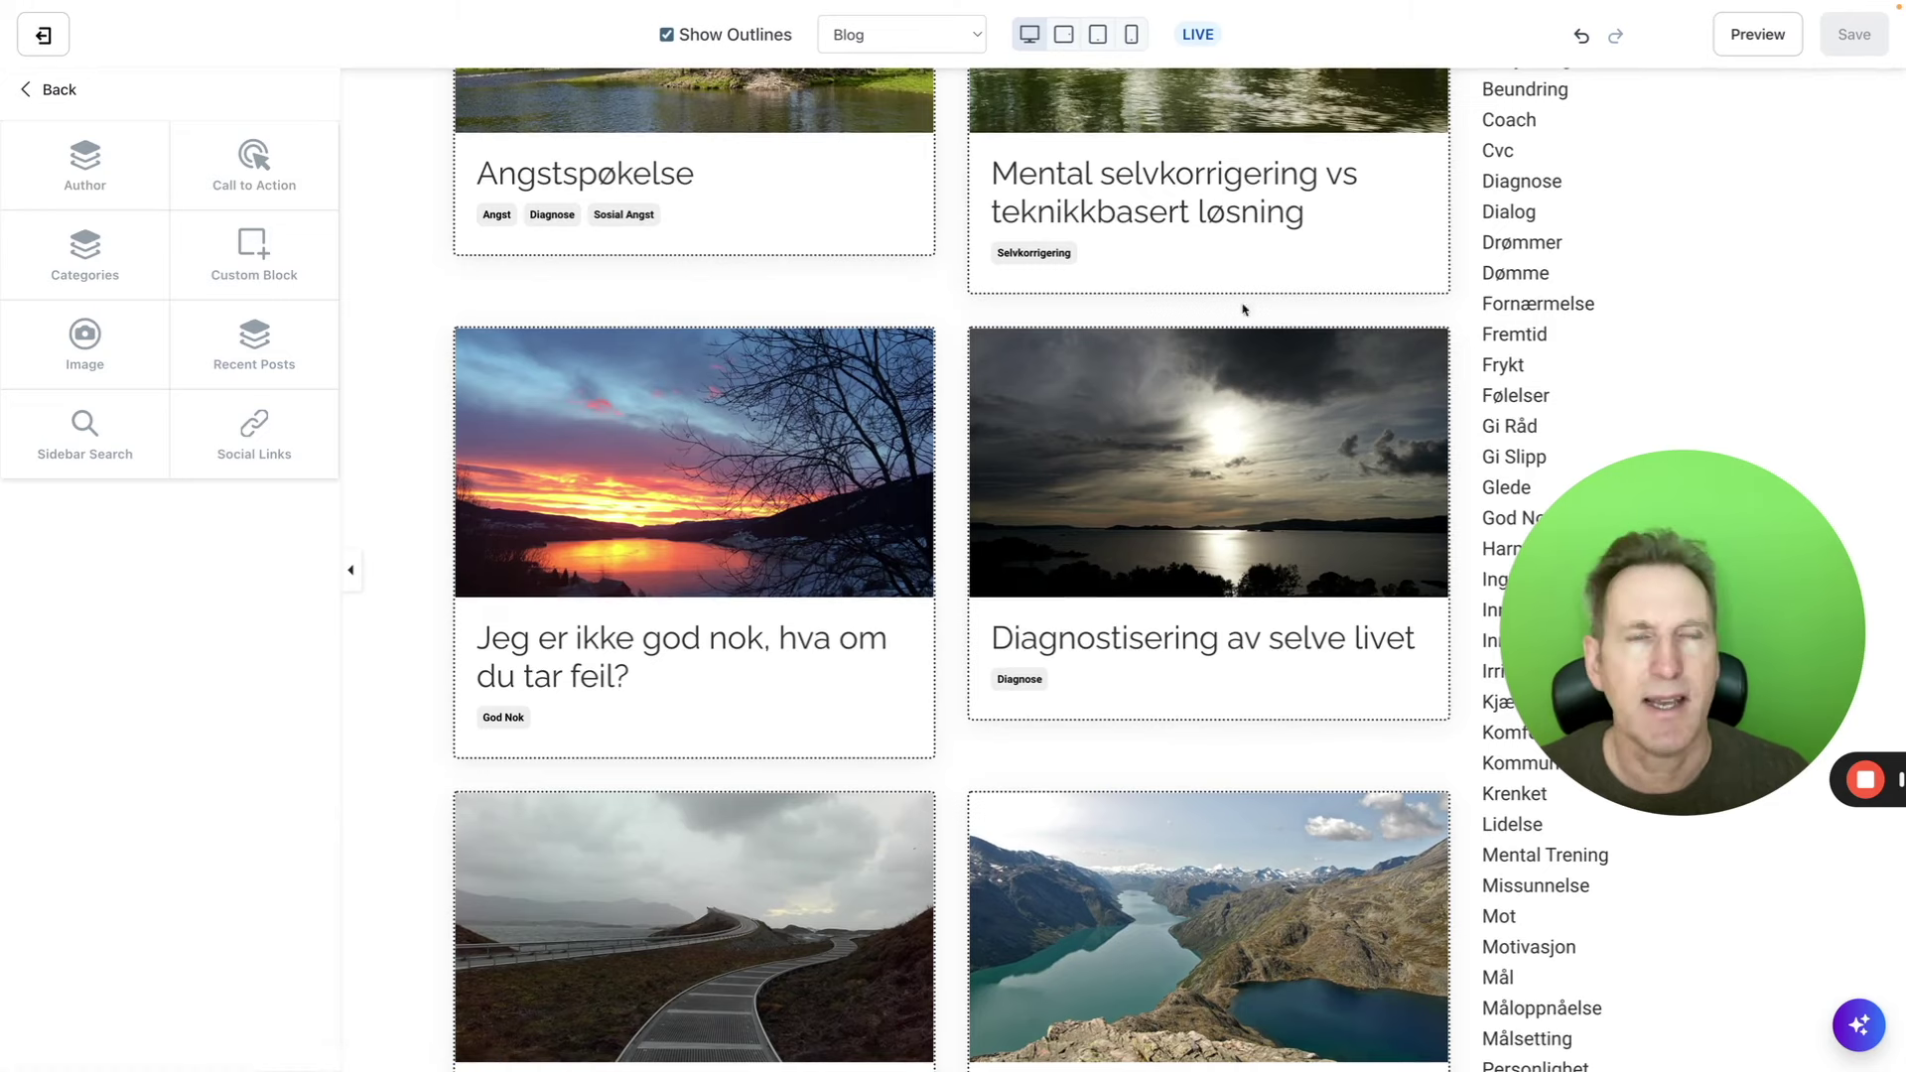
scroll(1017, 312, "up", 5)
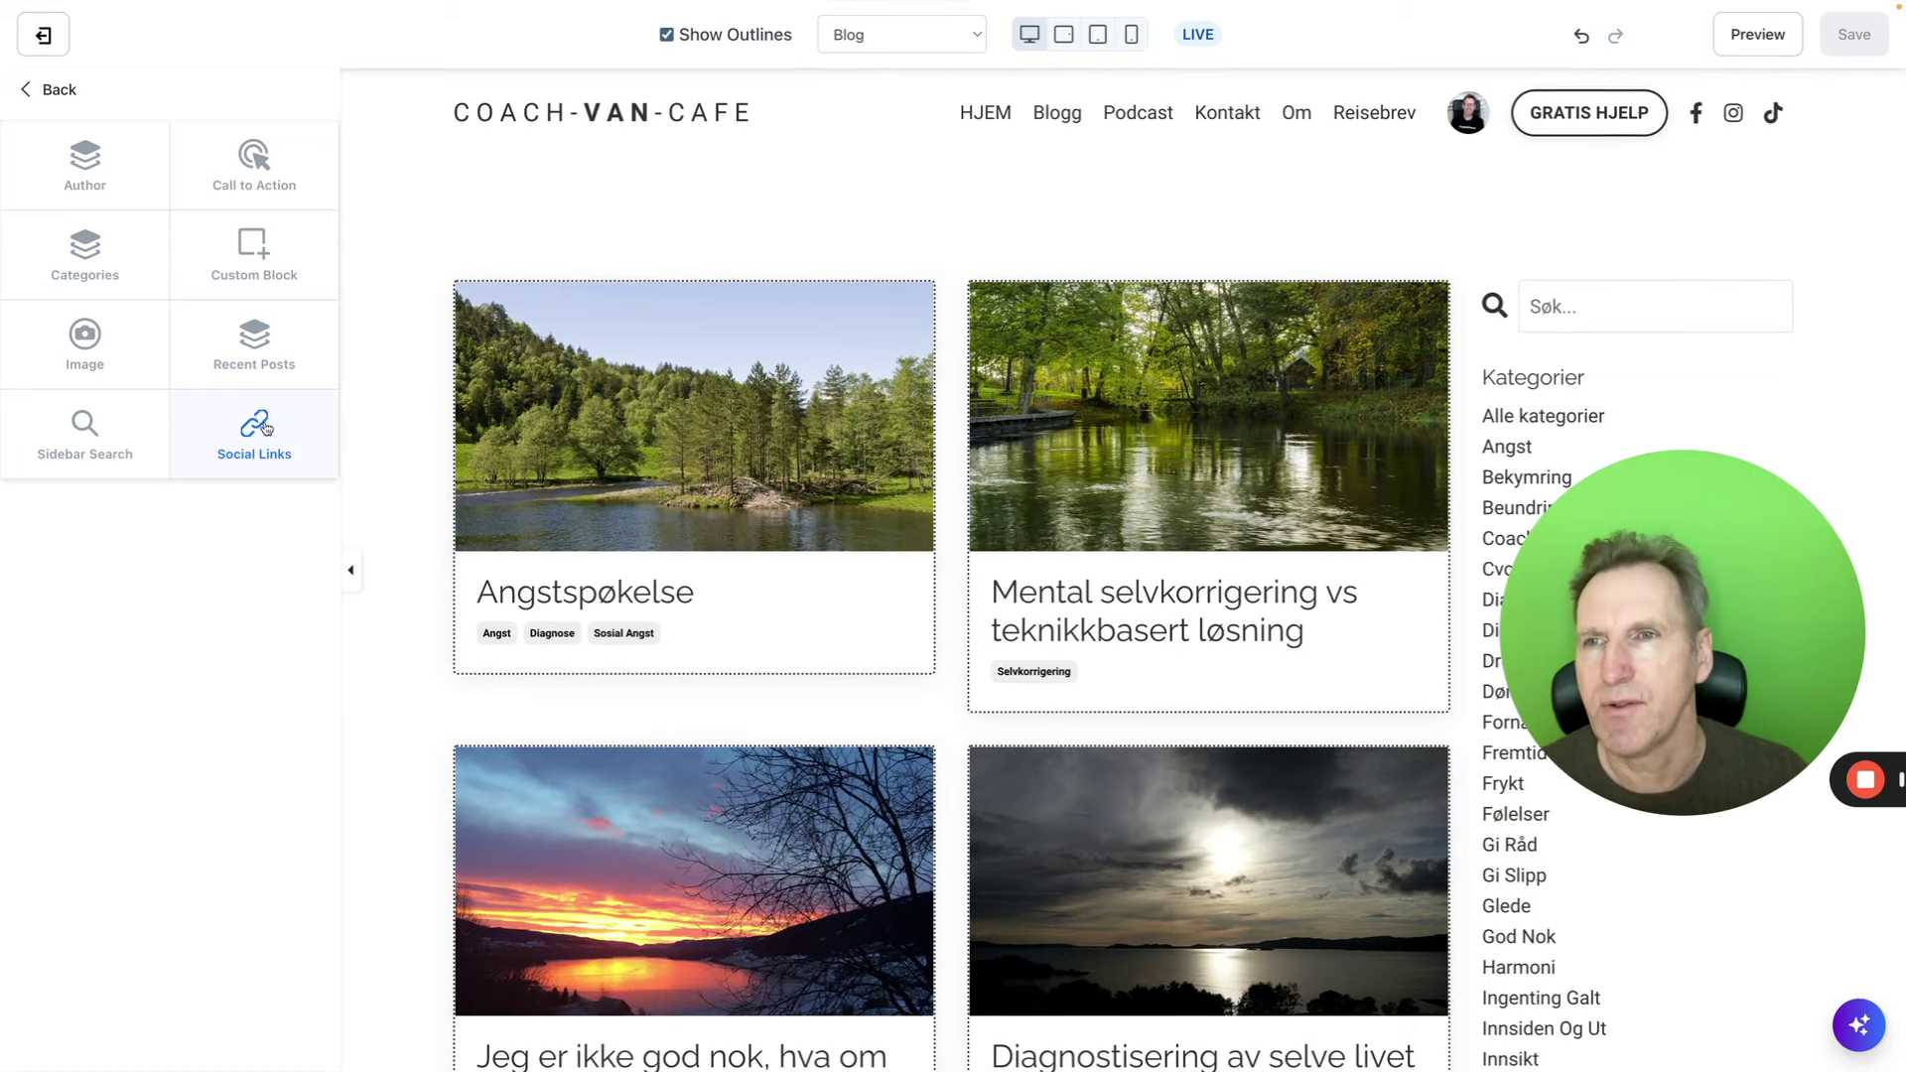
left_click(64, 94)
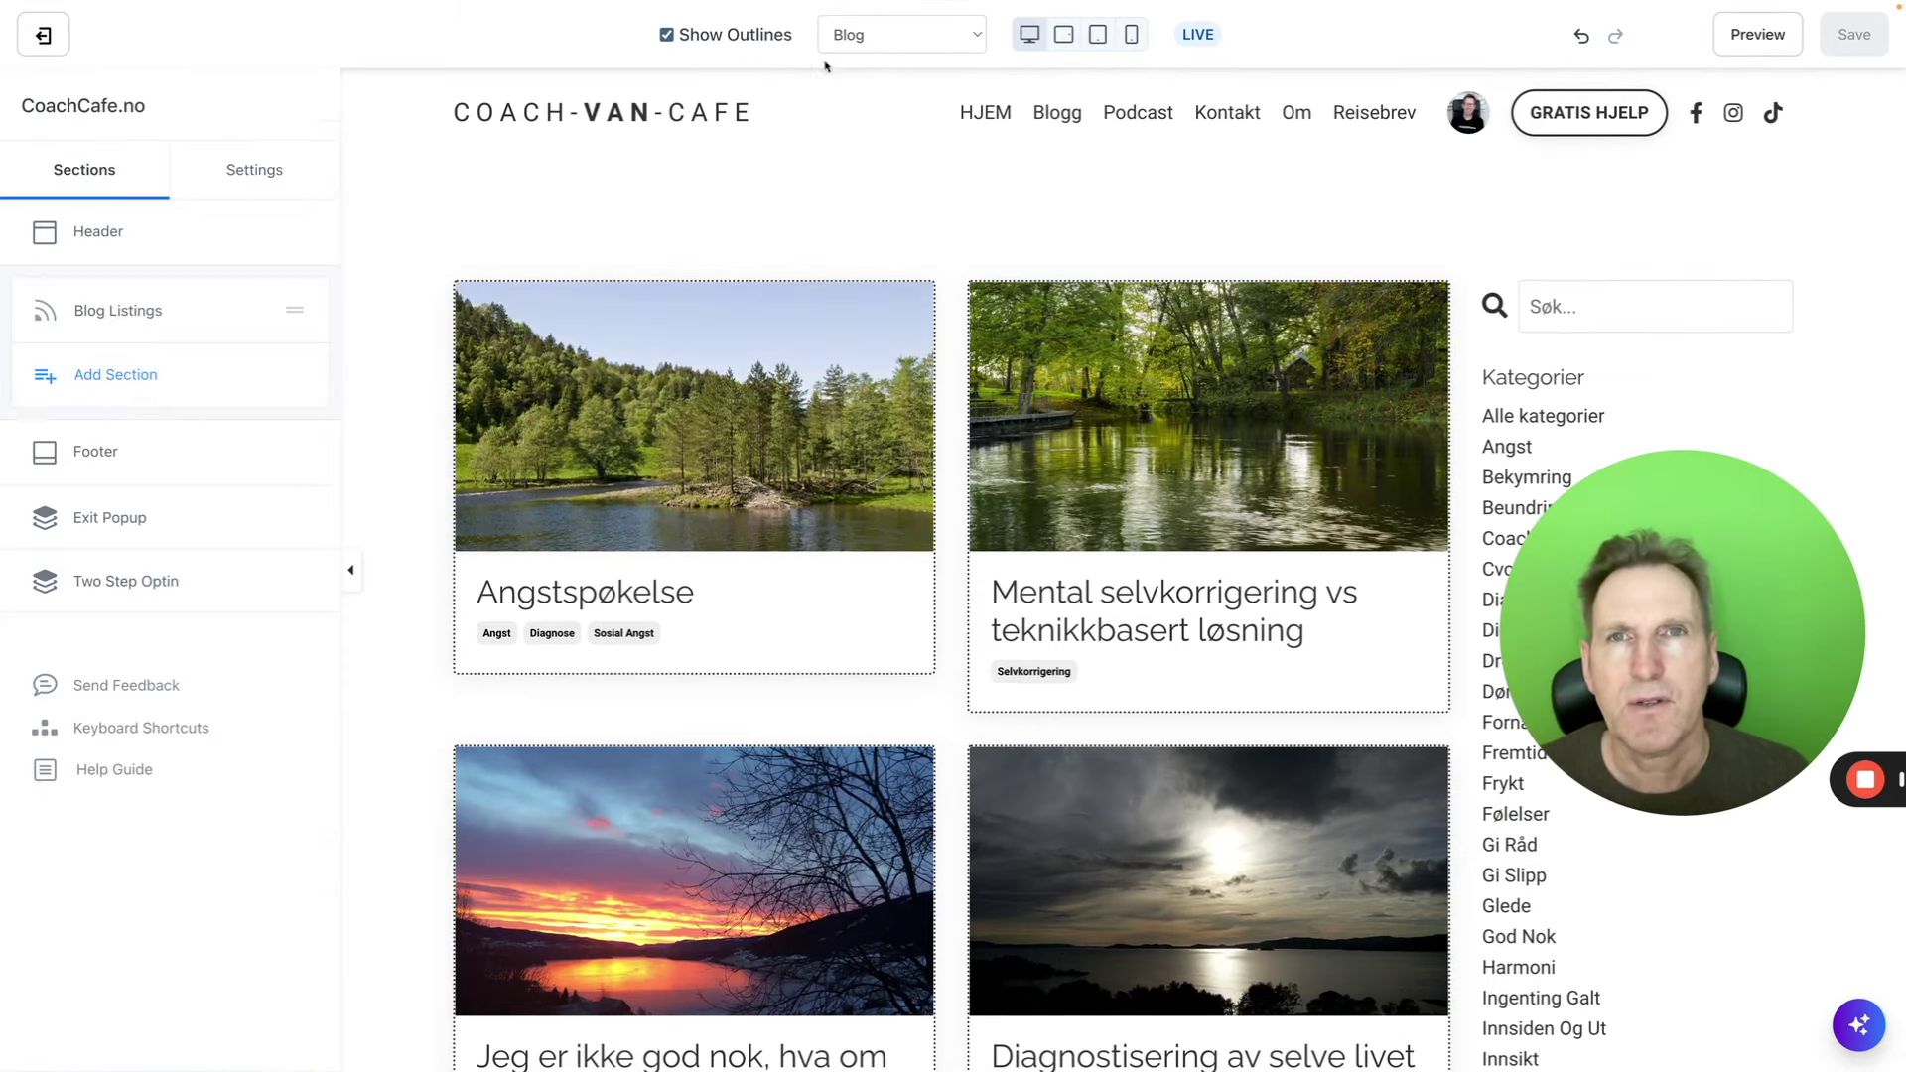
Step: Switch to the Blog Post page template and examine the post body, its section settings and the sidebar's category dropdown
left_click(872, 38)
left_click(861, 60)
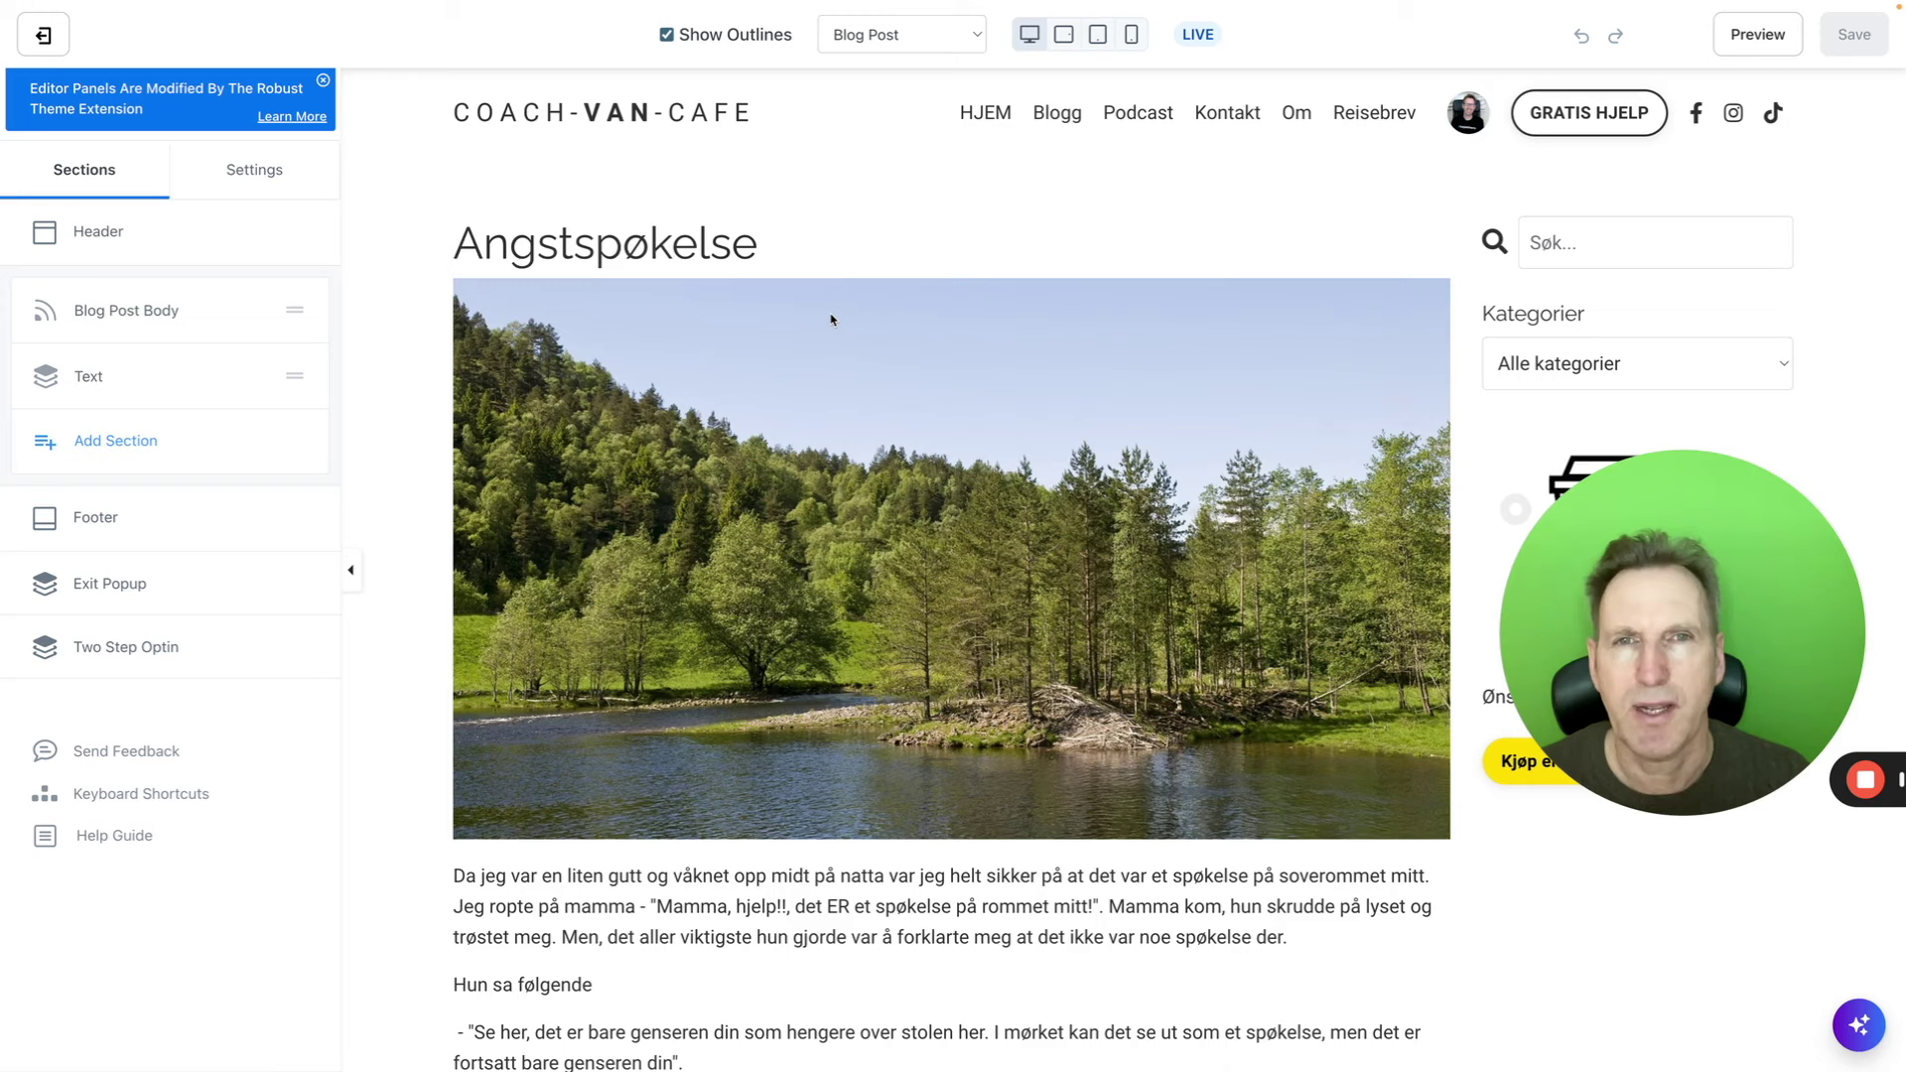
scroll(832, 324, "down", 3)
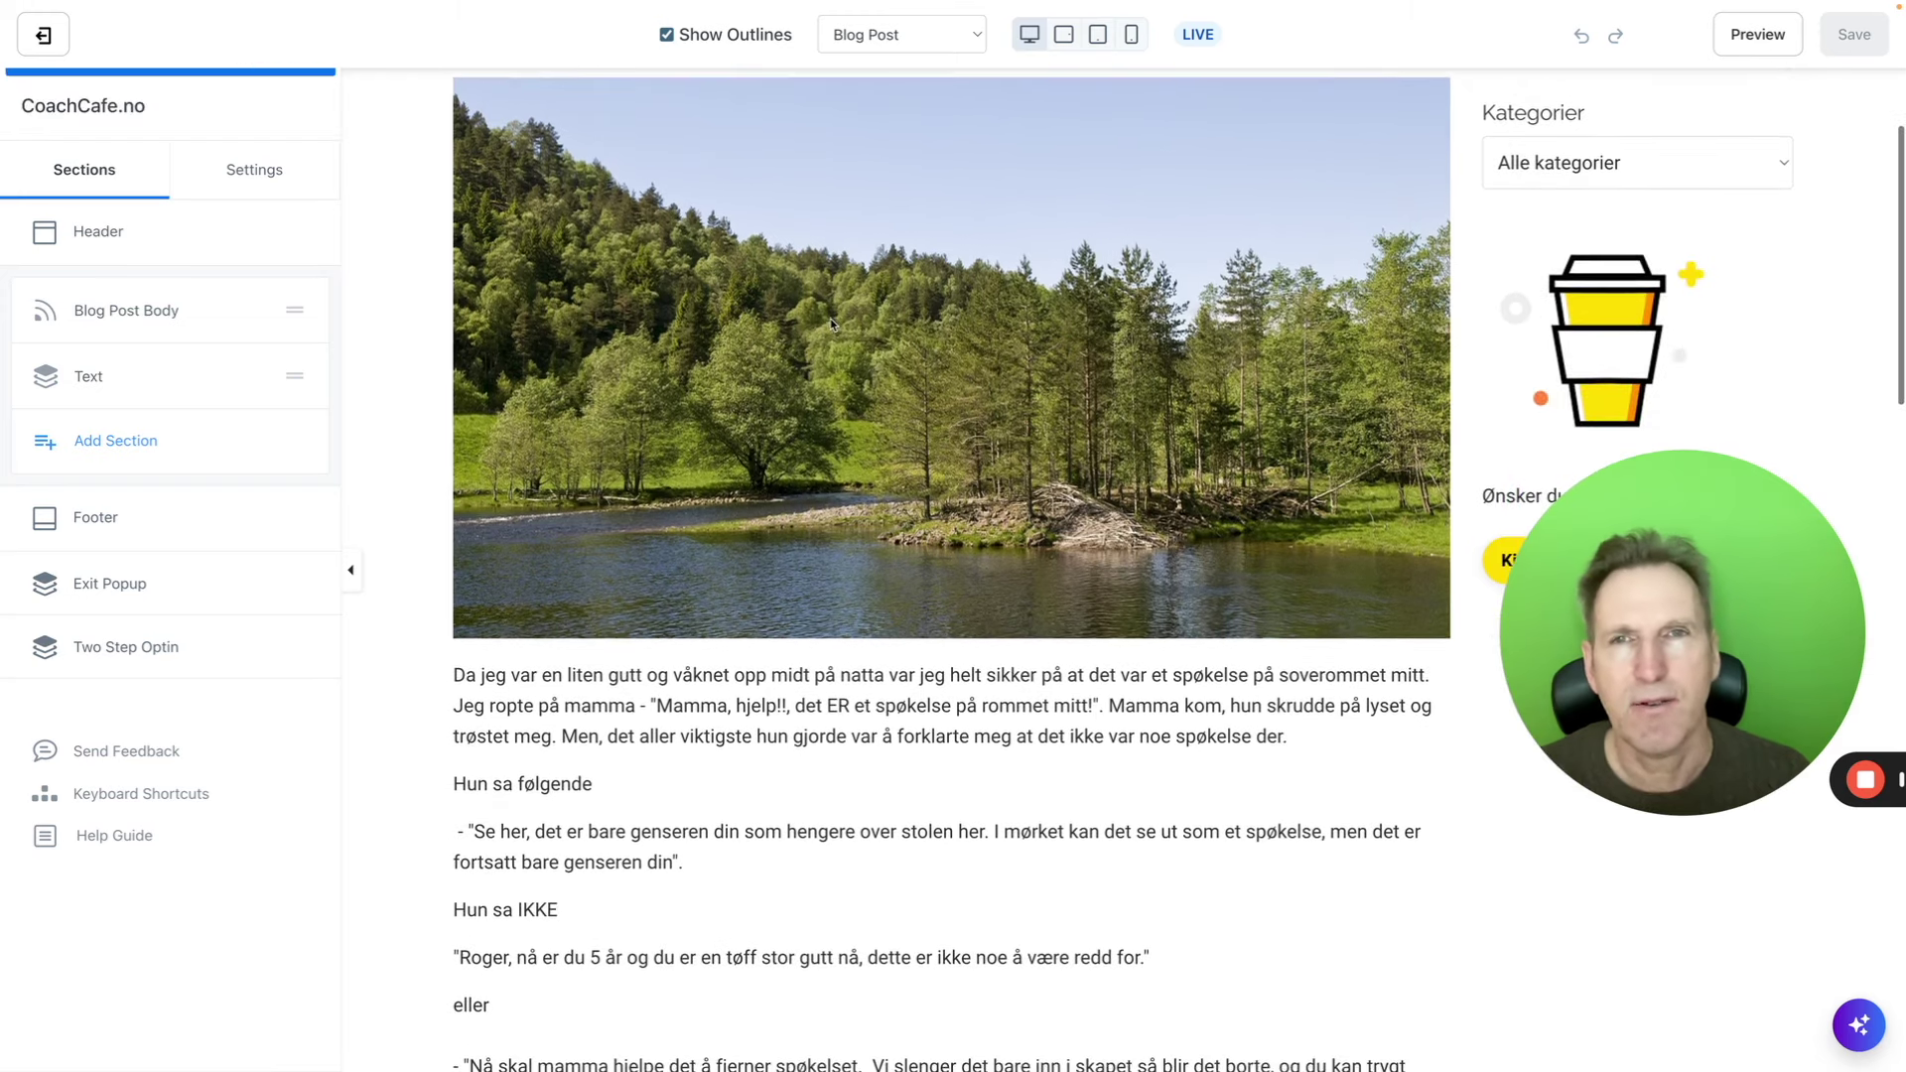
scroll(915, 330, "down", 1)
scroll(958, 316, "up", 1)
left_click(1732, 163)
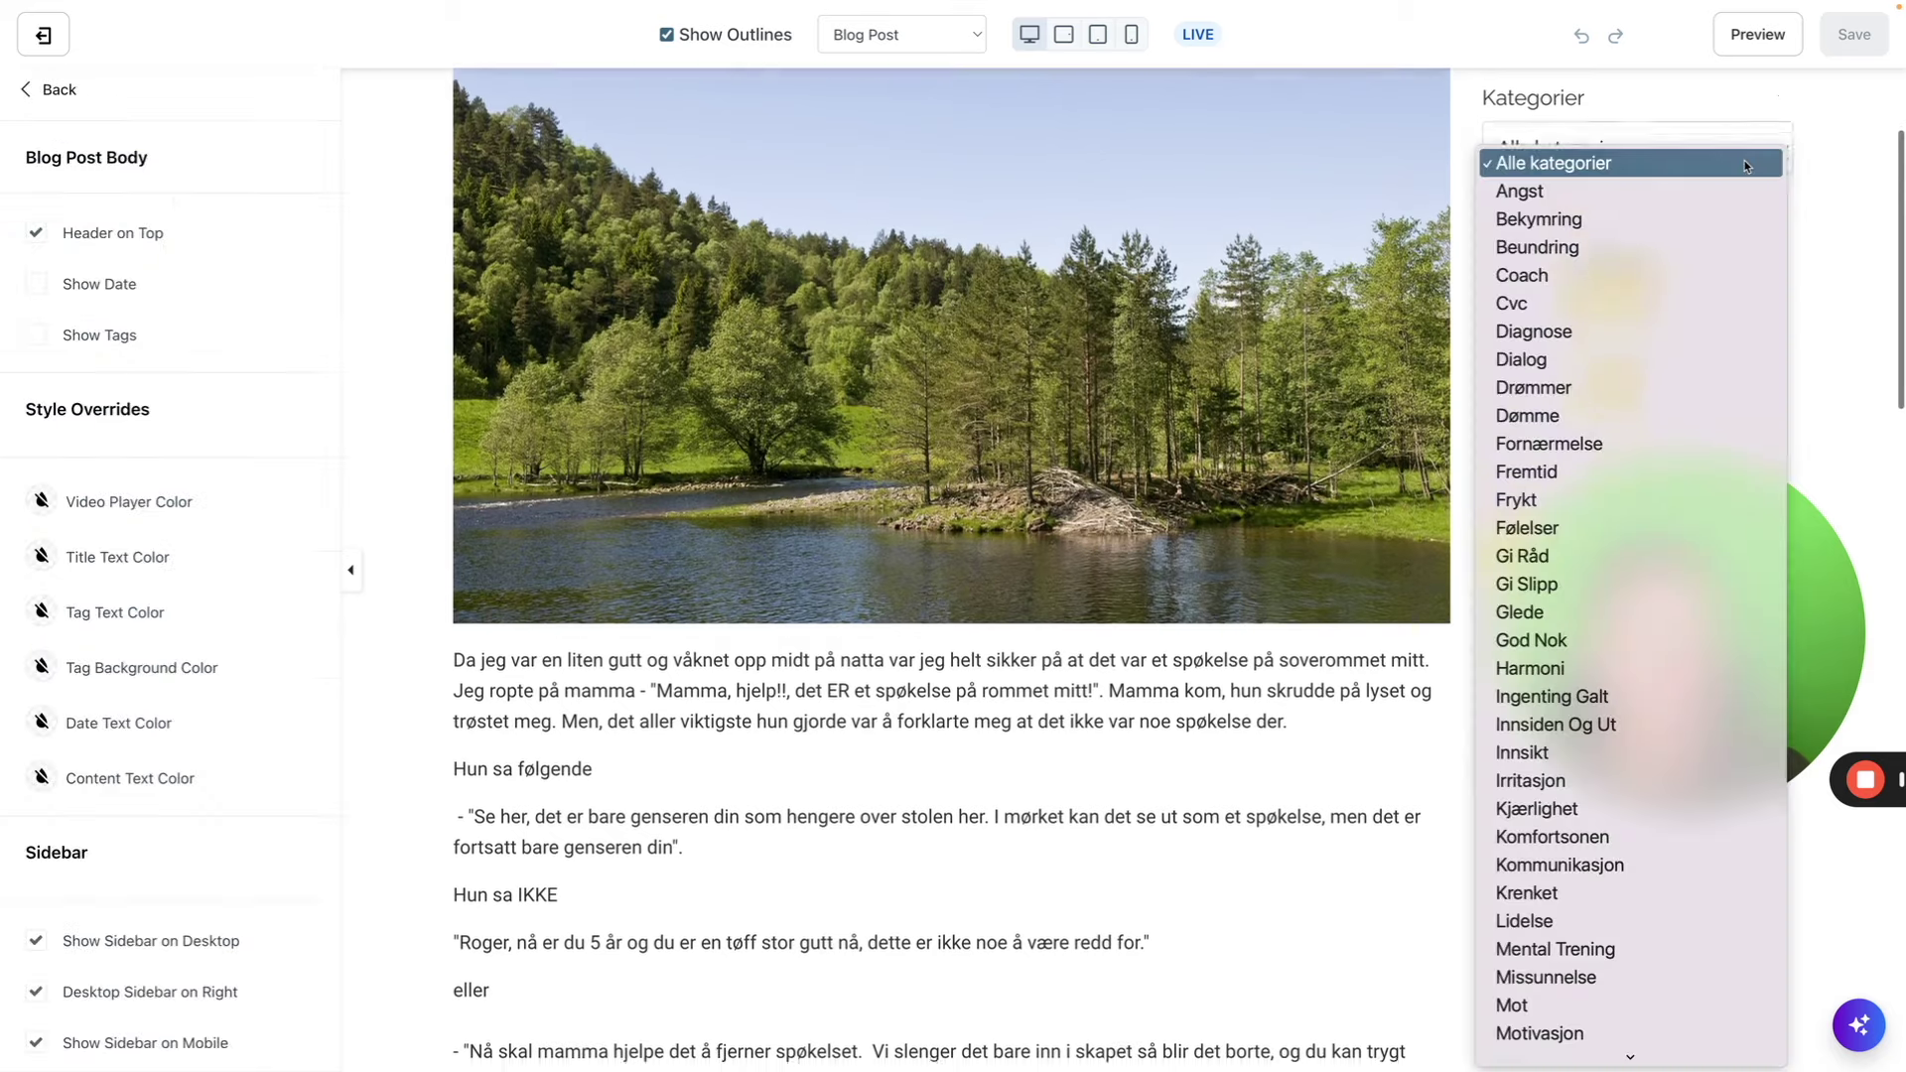
left_click(1317, 185)
scroll(1290, 198, "up", 10)
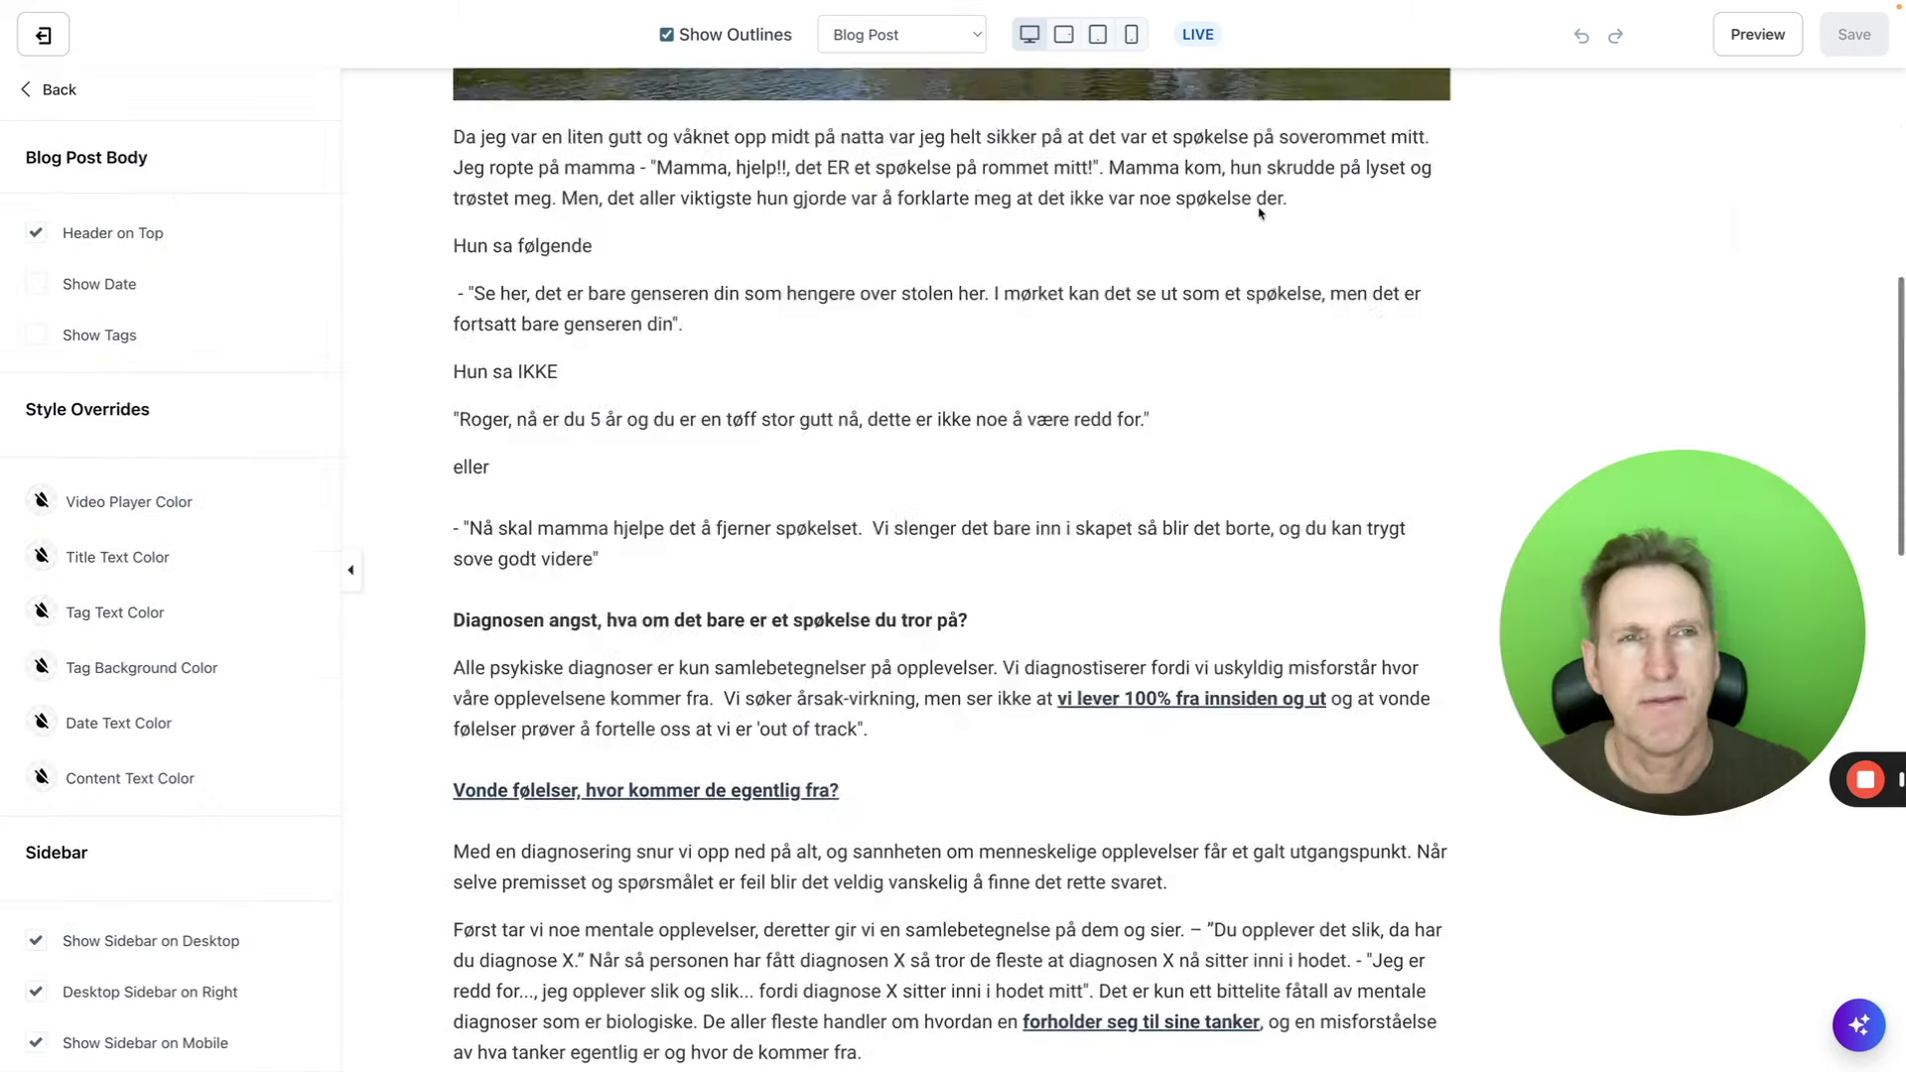